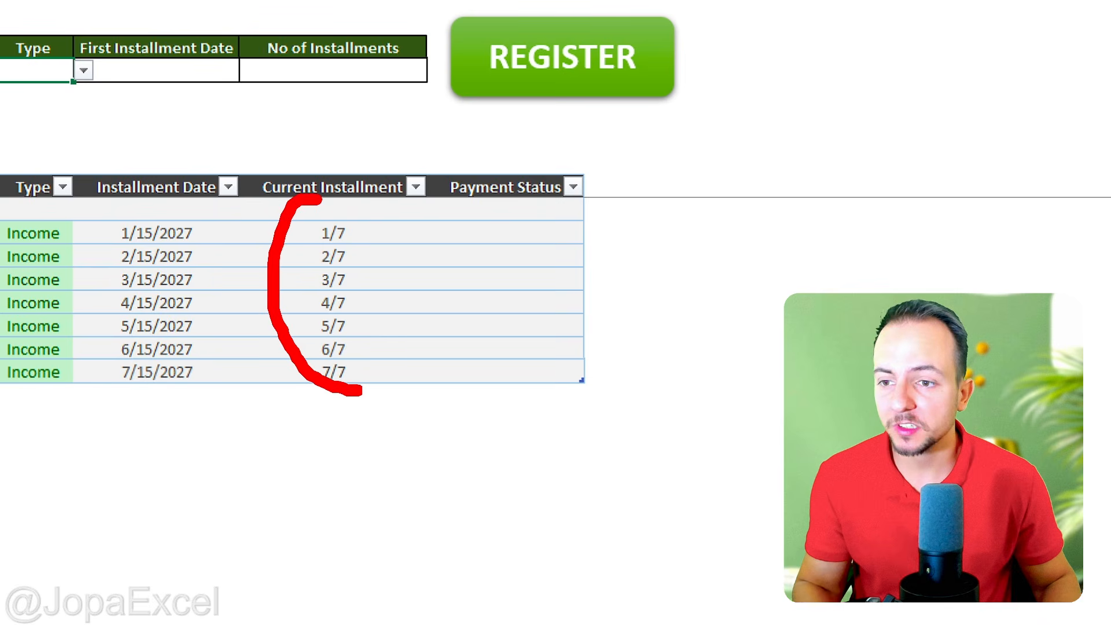
# Step: Fill the registration row with description Abc, category Sales and total amount 12222
pyautogui.press('Escape')
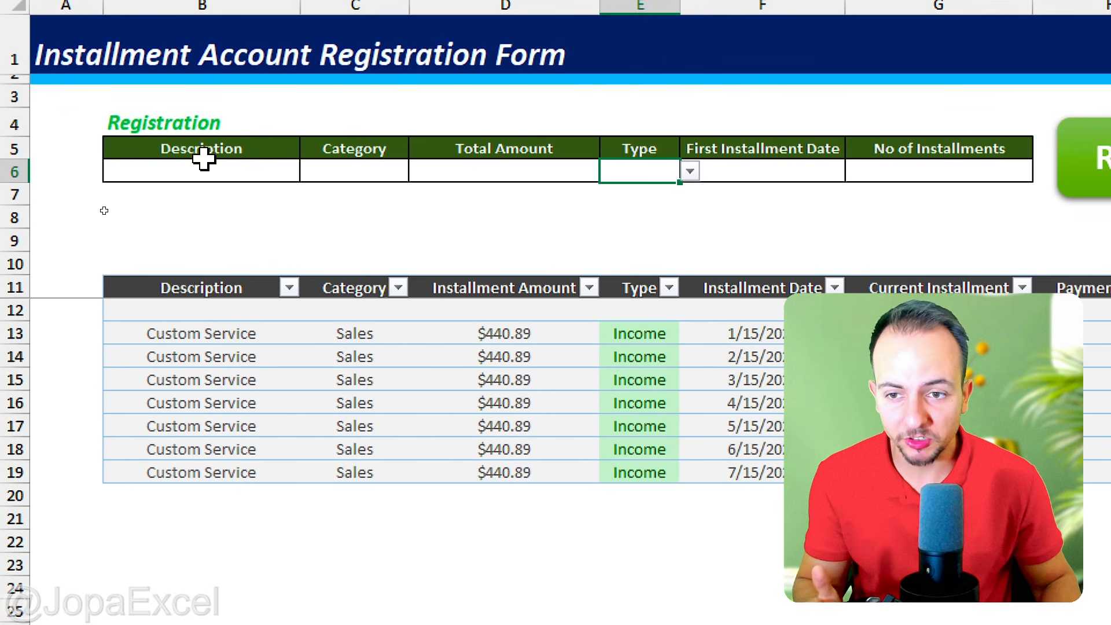
pyautogui.click(201, 134)
pyautogui.write('Abc')
pyautogui.press('Tab')
pyautogui.write('S')
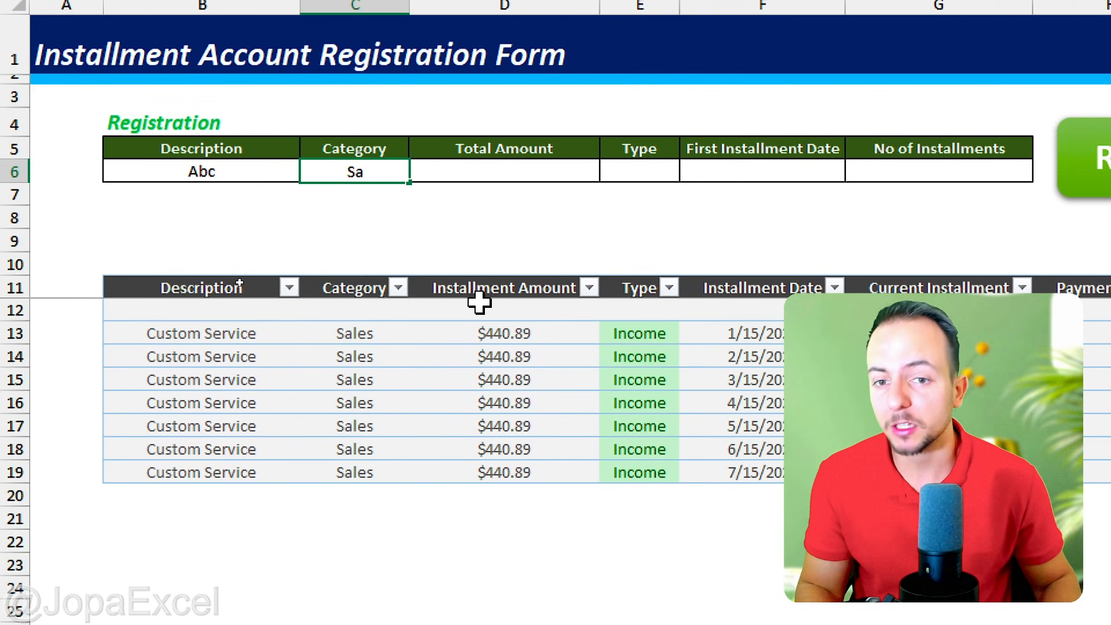
pyautogui.write('ales')
pyautogui.press('Tab')
pyautogui.write('1')
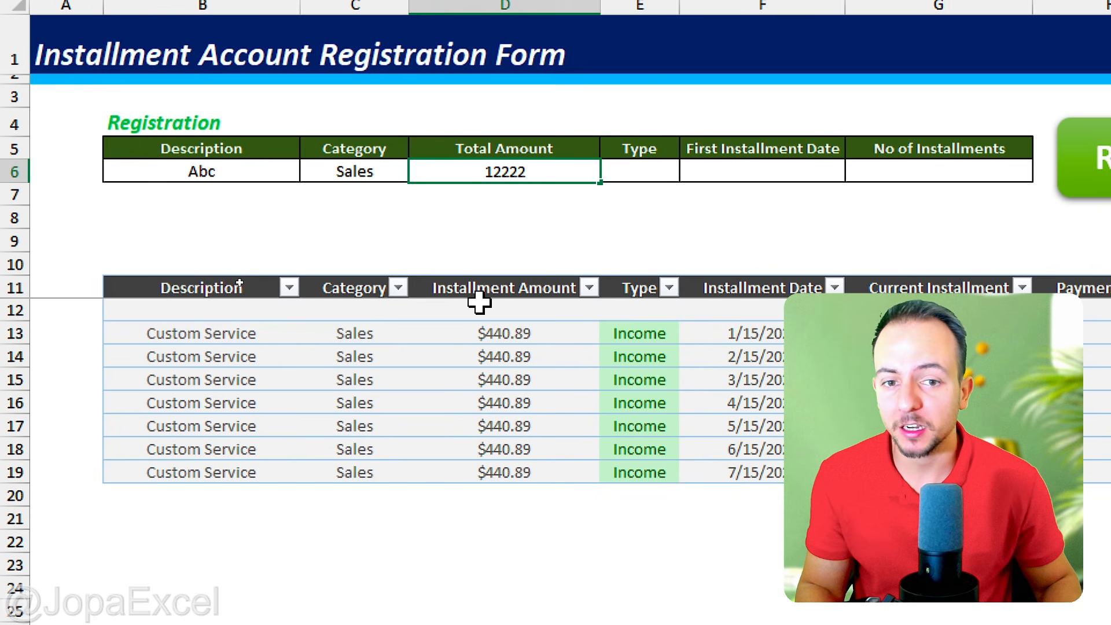
# Step: Set the registration entry's type to Expense and its first installment date to 01/01/2027
pyautogui.press('Tab')
pyautogui.hotkey('alt', 'Down')
pyautogui.press('Down')
pyautogui.press('Down')
pyautogui.press('Return')
pyautogui.press('Tab')
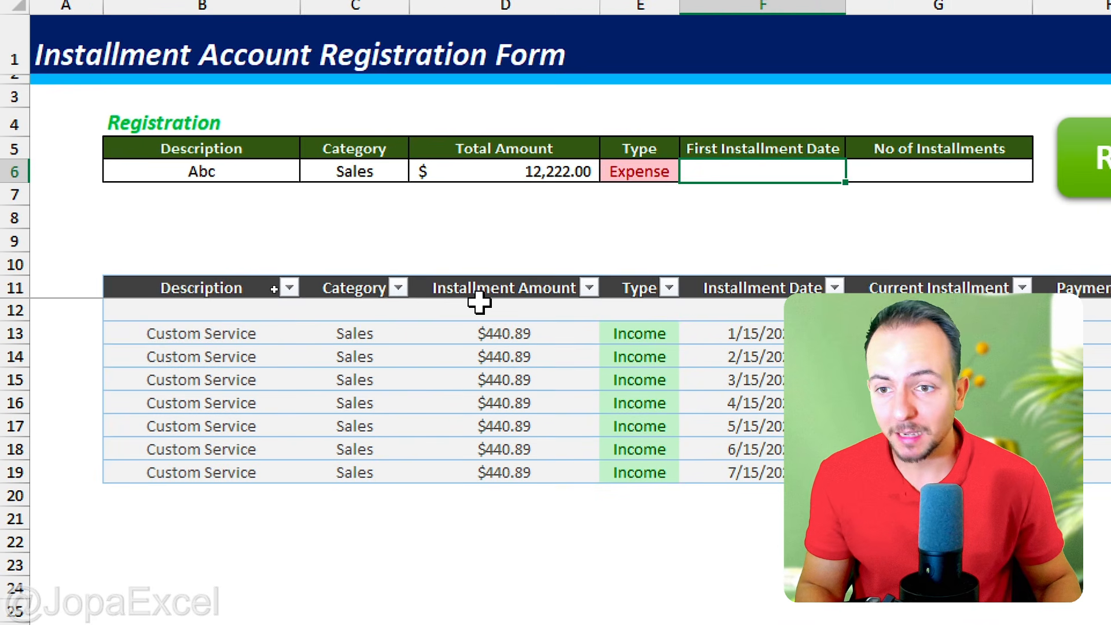
pyautogui.write('01/01/2027')
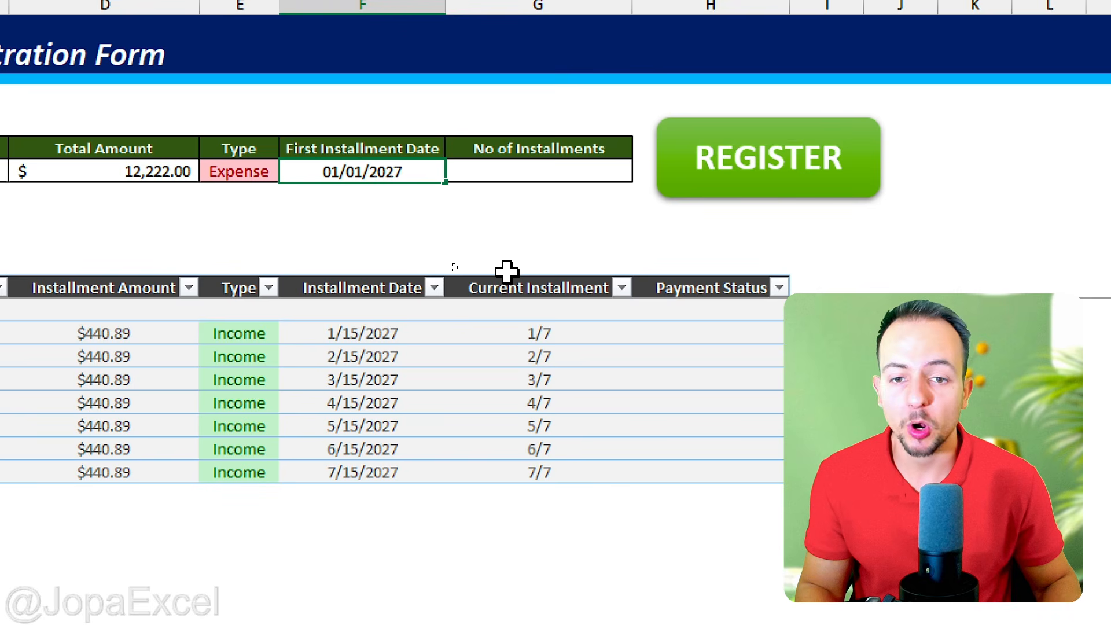
pyautogui.press('Tab')
# Step: Choose 12 as the number of installments and register the entry, dismissing the resulting message
pyautogui.hotkey('alt', 'Down')
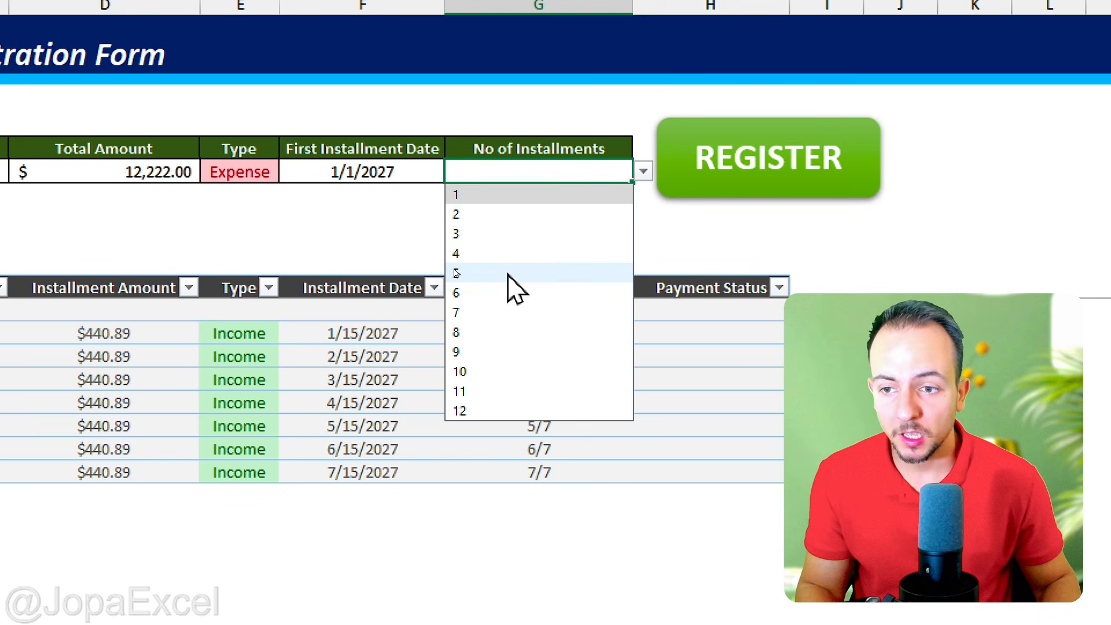
pyautogui.press('Down')
pyautogui.press('Down')
pyautogui.press('Down')
pyautogui.press('Down')
pyautogui.press('Down')
pyautogui.press('Down')
pyautogui.press('Down')
pyautogui.press('Down')
pyautogui.press('Down')
pyautogui.press('Down')
pyautogui.press('Down')
pyautogui.press('Return')
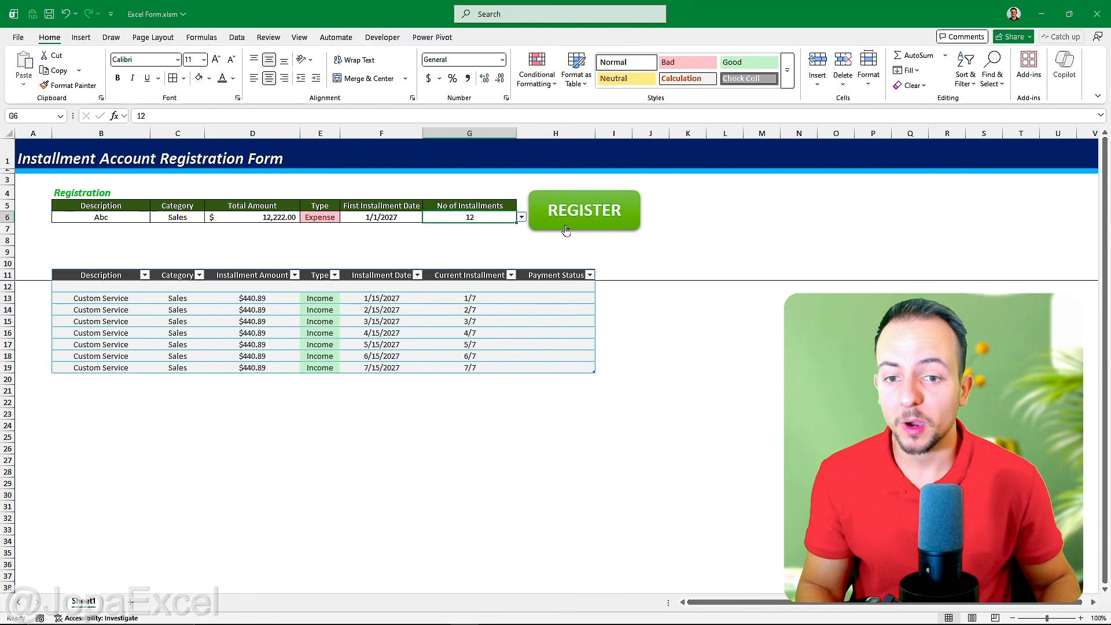
pyautogui.click(566, 230)
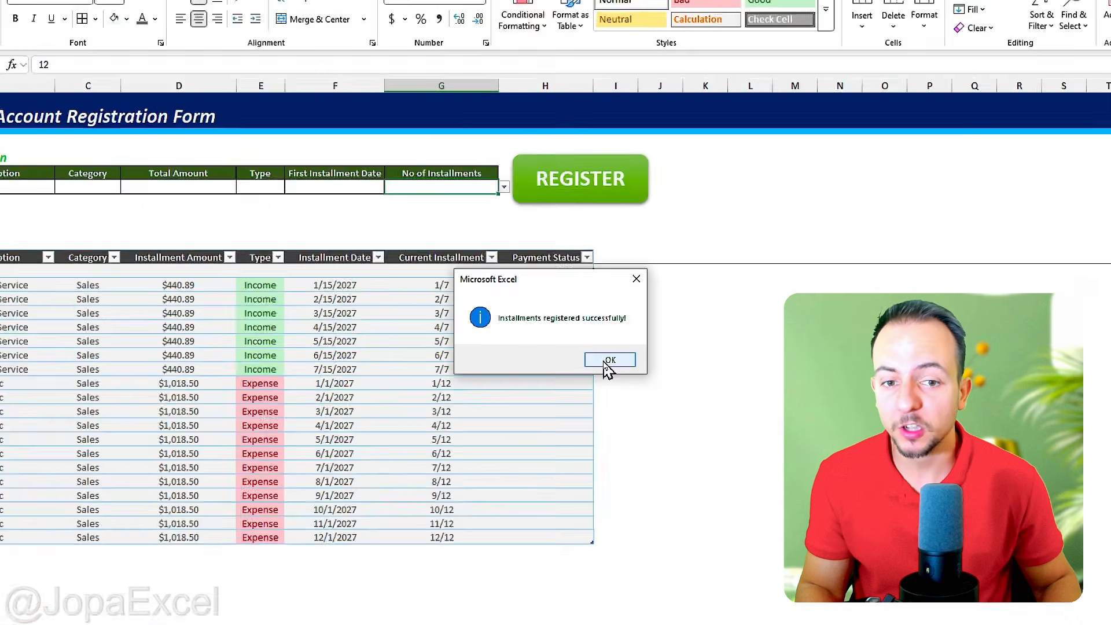
pyautogui.click(609, 360)
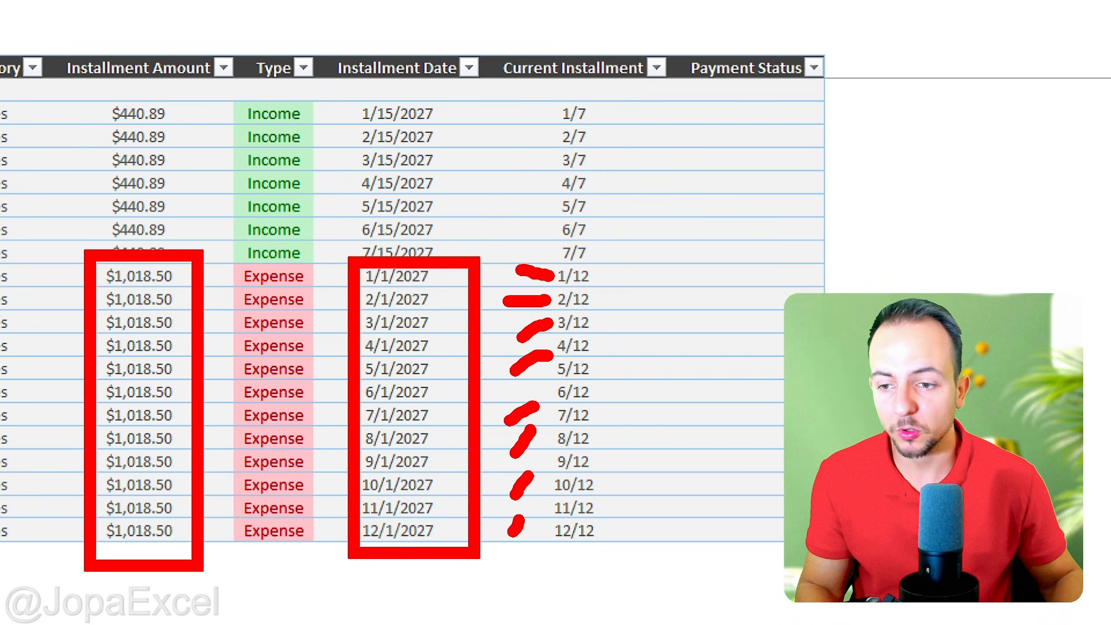
# Step: Set the payment status to OK for the Abc installments 1/12, 4/12 and 8/12
pyautogui.click(800, 275)
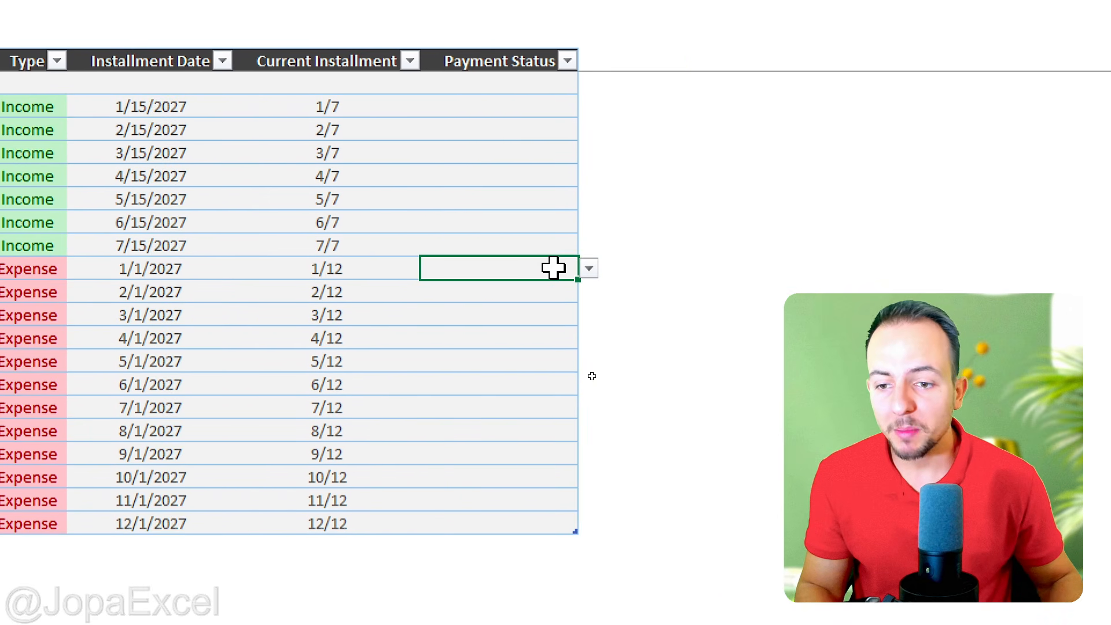
pyautogui.click(589, 268)
pyautogui.click(515, 291)
pyautogui.click(506, 339)
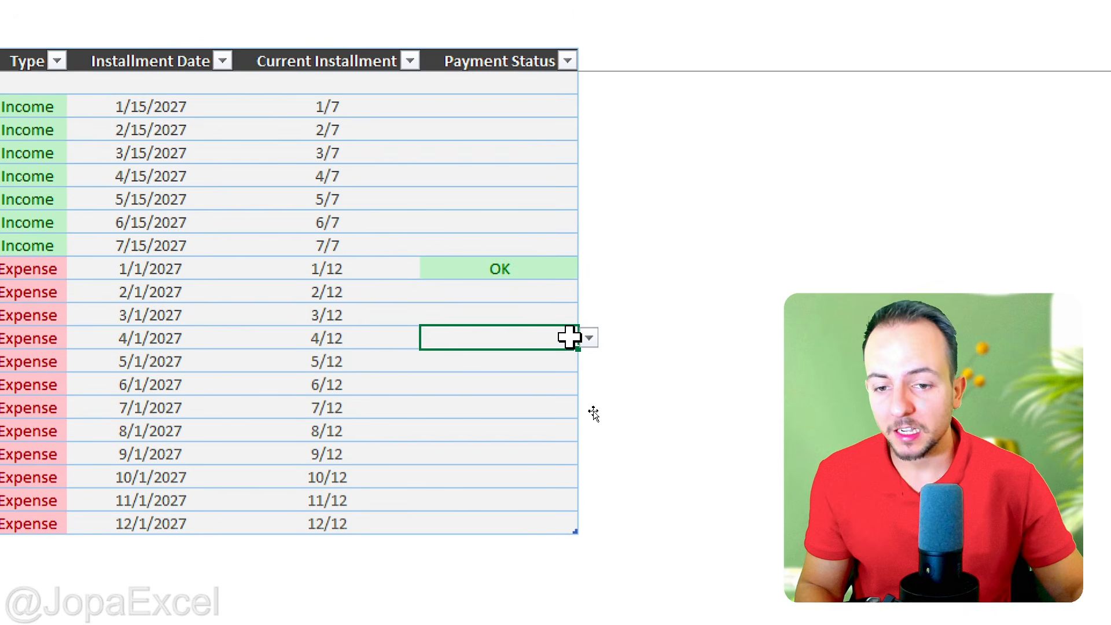
pyautogui.click(589, 338)
pyautogui.click(509, 360)
pyautogui.click(544, 430)
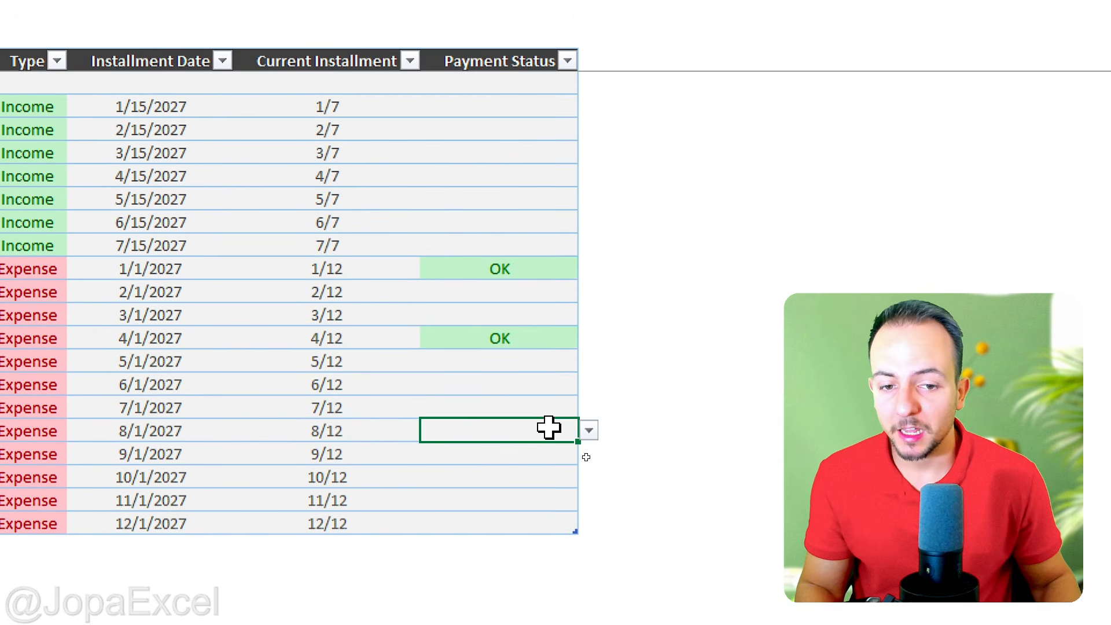
pyautogui.click(589, 430)
pyautogui.click(529, 456)
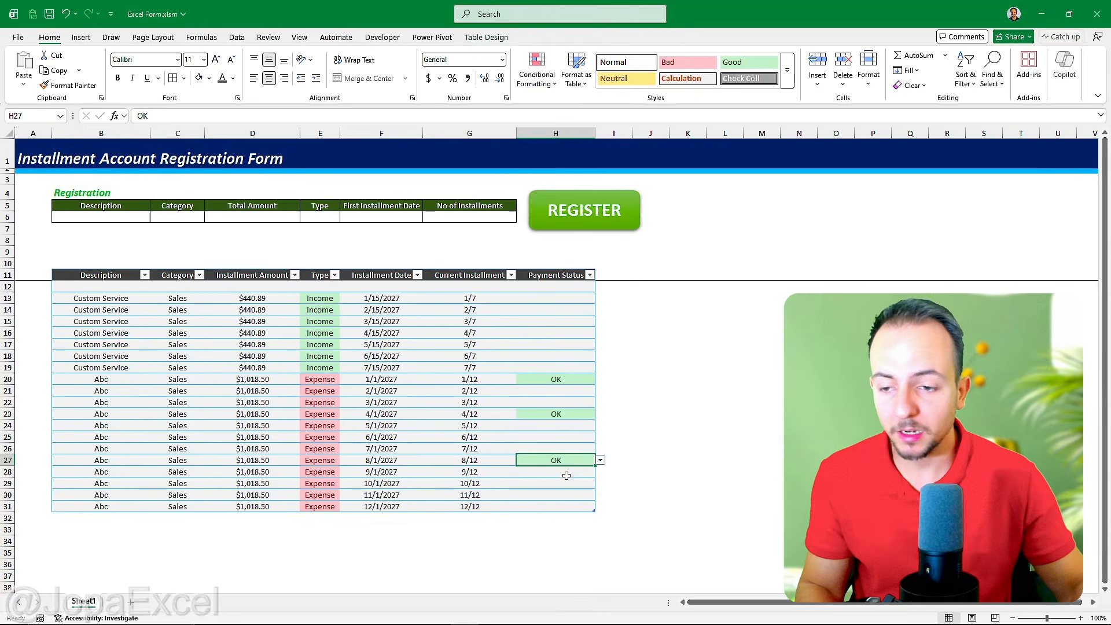
# Step: Fill the whole of row 1 in the blank Excel Form.xlsx sheet with the standard dark blue
pyautogui.click(106, 277)
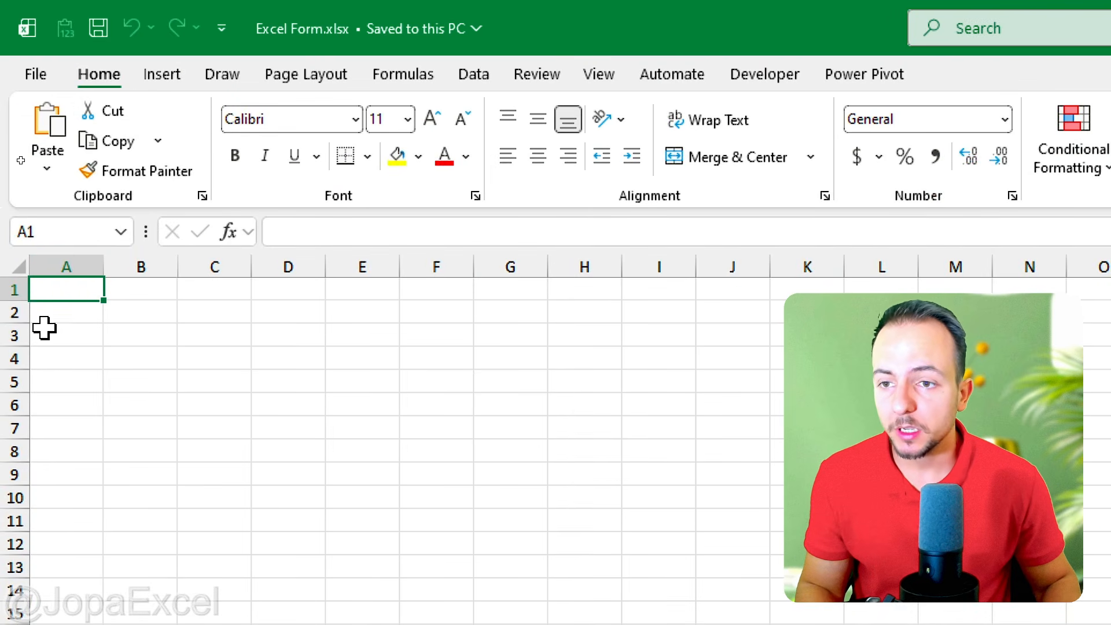
pyautogui.click(11, 288)
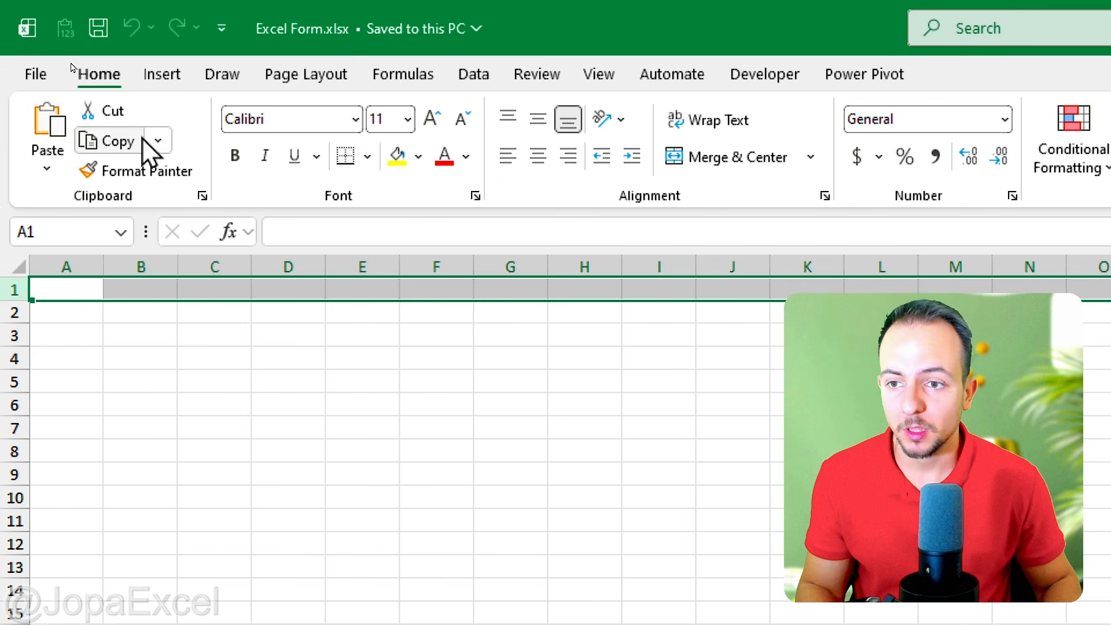
pyautogui.click(418, 157)
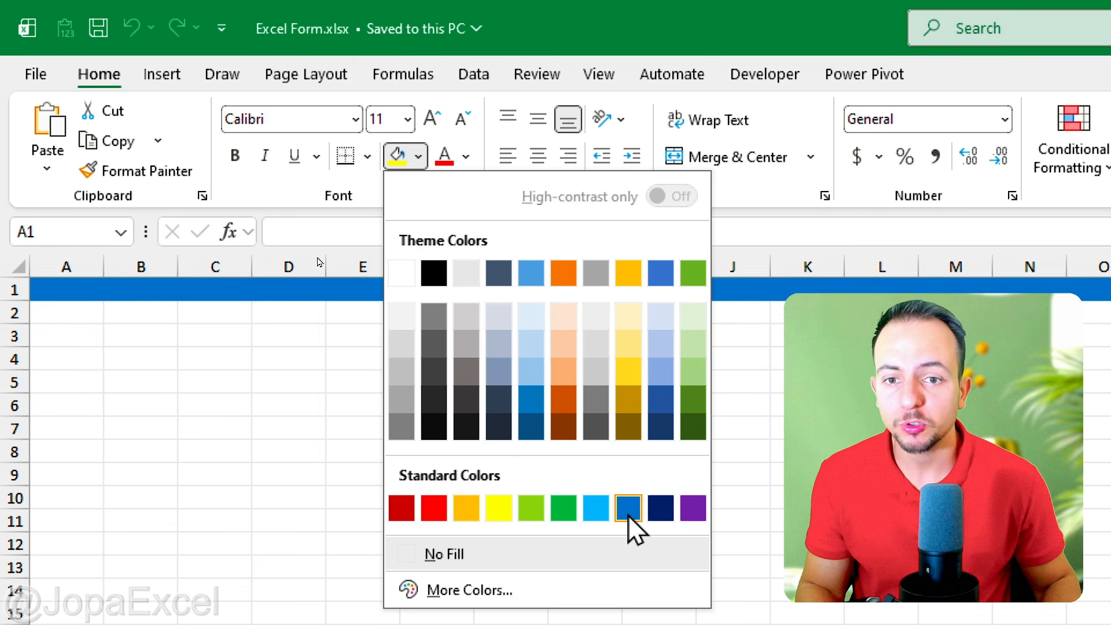
pyautogui.click(660, 508)
pyautogui.click(170, 386)
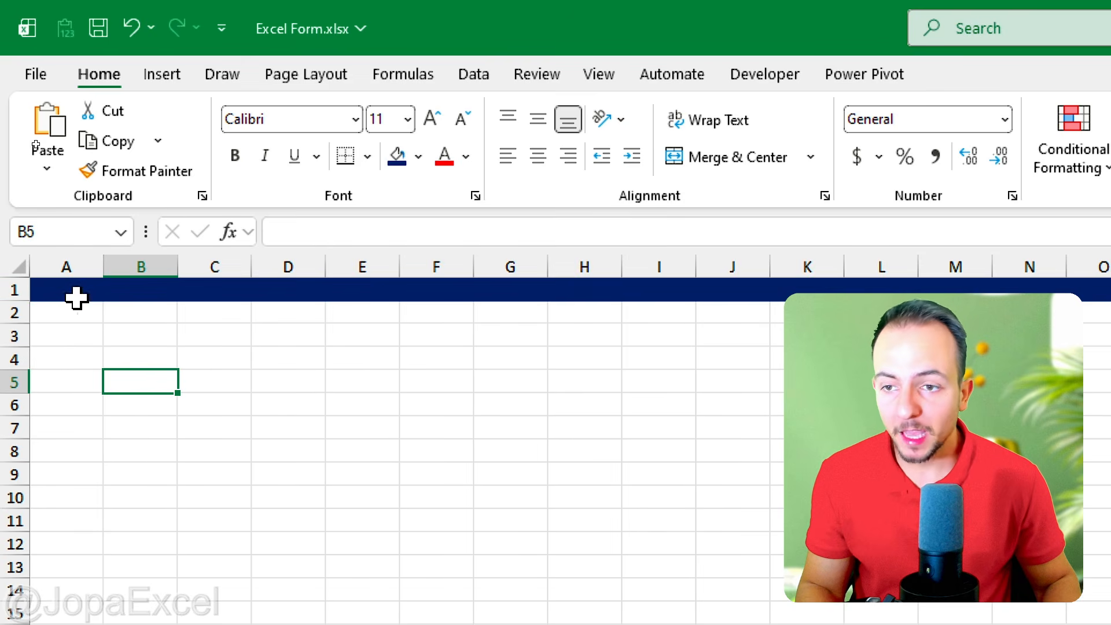
# Step: Enter the title "Installment Account Registration Form" in cell A1
pyautogui.click(64, 290)
pyautogui.press('F2')
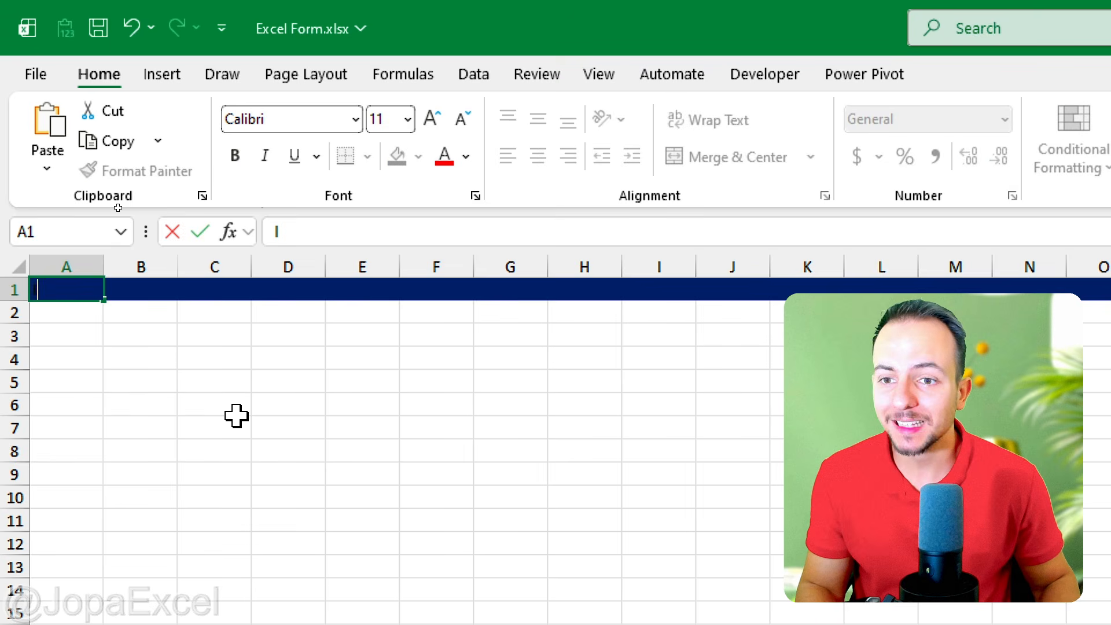
pyautogui.write('Installment Account Registration Form')
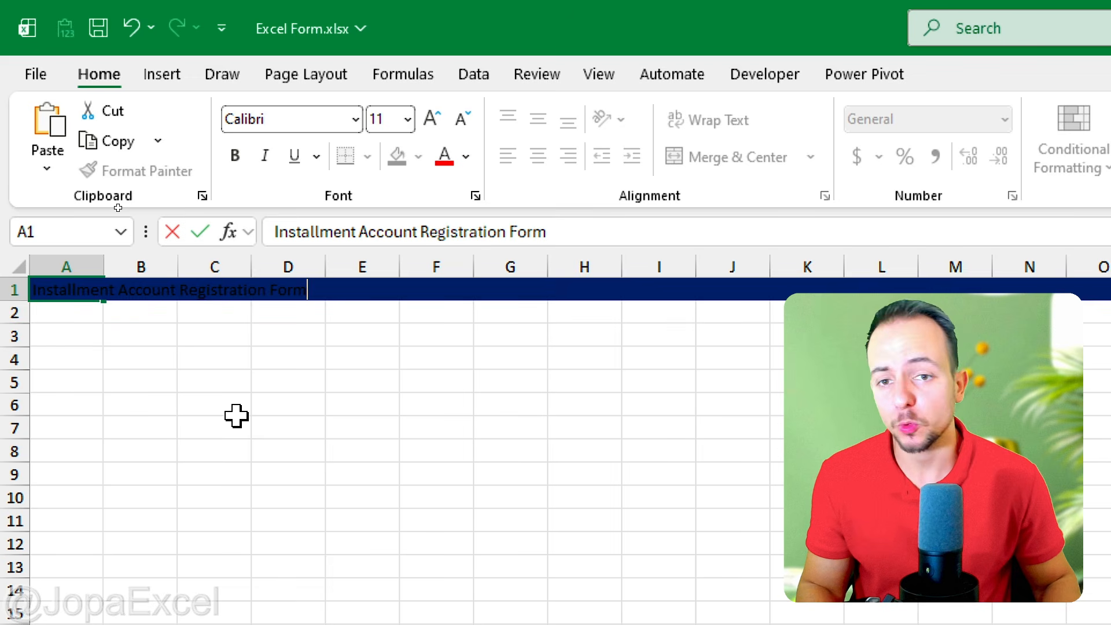
pyautogui.press('Return')
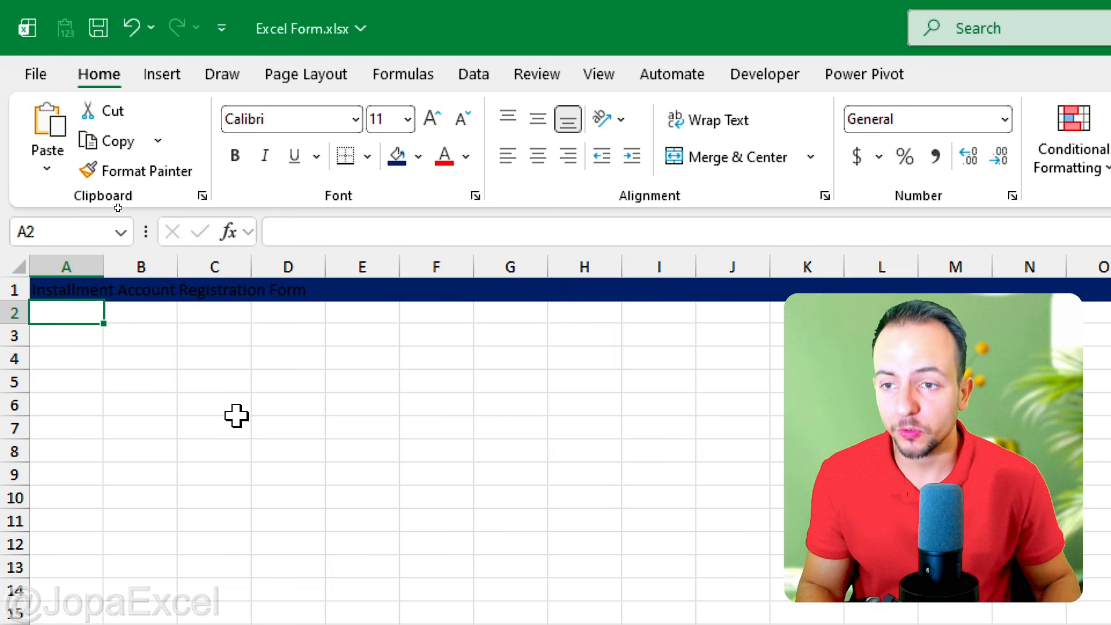
# Step: Change the font colour of the title in A1 to white
pyautogui.click(55, 293)
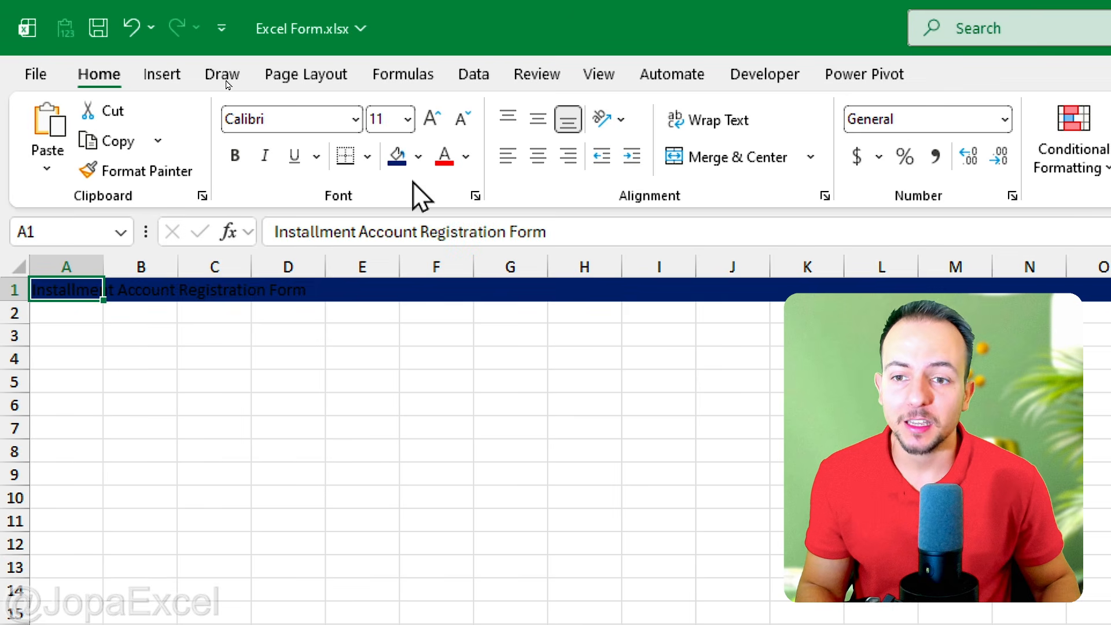
pyautogui.click(466, 156)
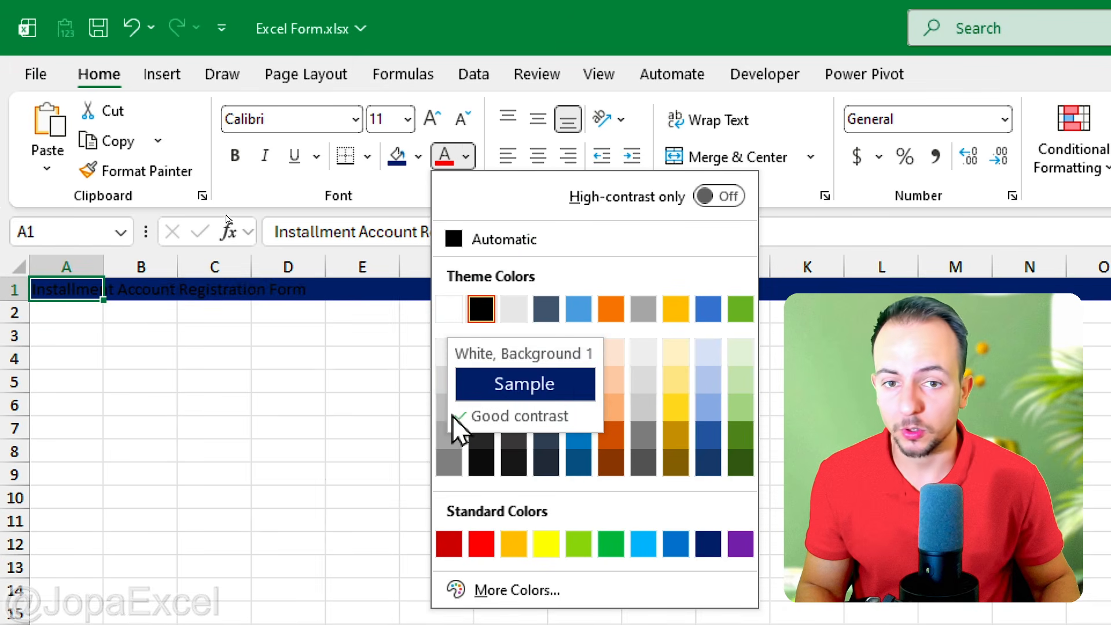
pyautogui.click(449, 309)
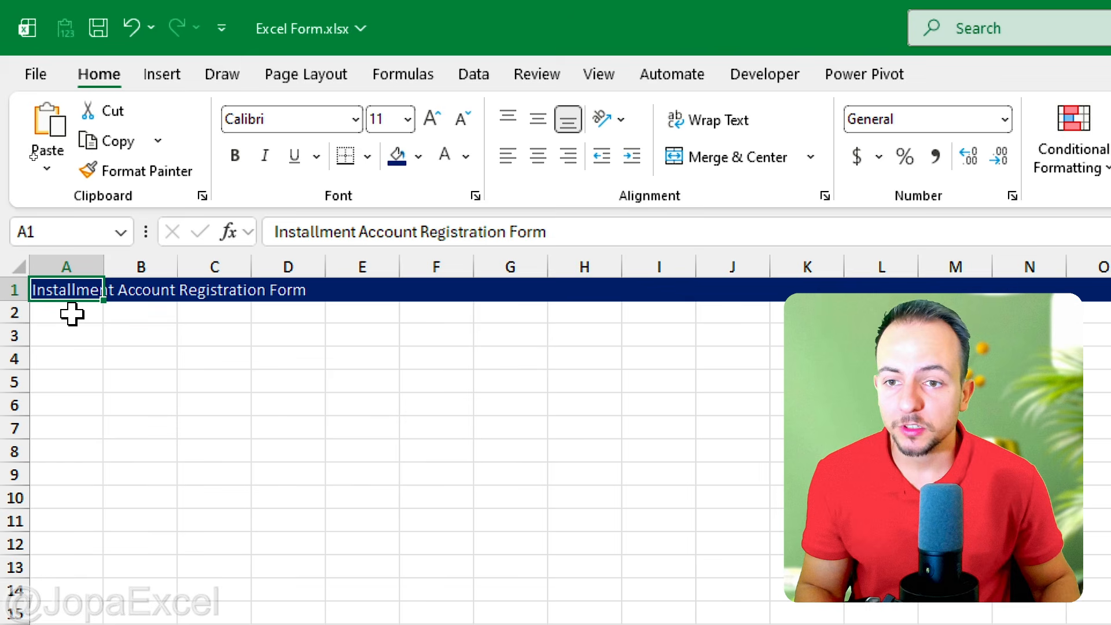
# Step: Increase the height of row 1 to make a taller title banner
pyautogui.hotkey('ctrl', '2')
pyautogui.moveTo(19, 291)
pyautogui.mouseDown()
pyautogui.moveTo(35, 325)
pyautogui.moveTo(24, 289)
pyautogui.mouseUp()
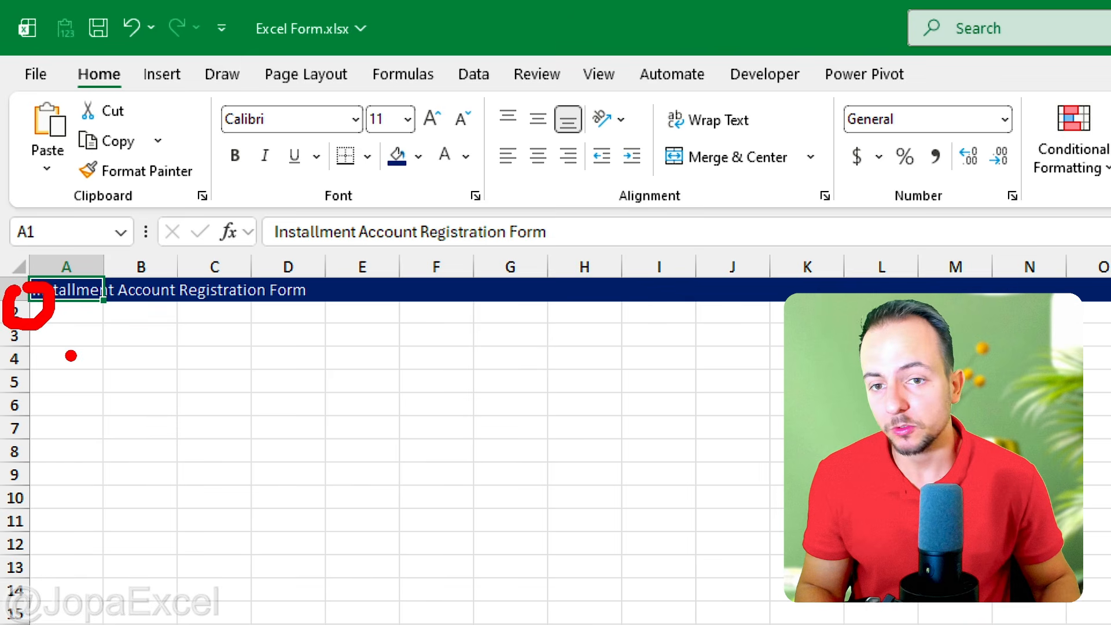
pyautogui.moveTo(70, 356); pyautogui.dragTo(71, 254)
pyautogui.press('Escape')
pyautogui.moveTo(18, 301)
pyautogui.mouseDown()
pyautogui.moveTo(40, 326)
pyautogui.moveTo(17, 337)
pyautogui.mouseUp()
# Step: Format the title in A1 with font size 22, bold and italic
pyautogui.click(430, 130)
pyautogui.click(431, 130)
pyautogui.click(430, 130)
pyautogui.click(431, 130)
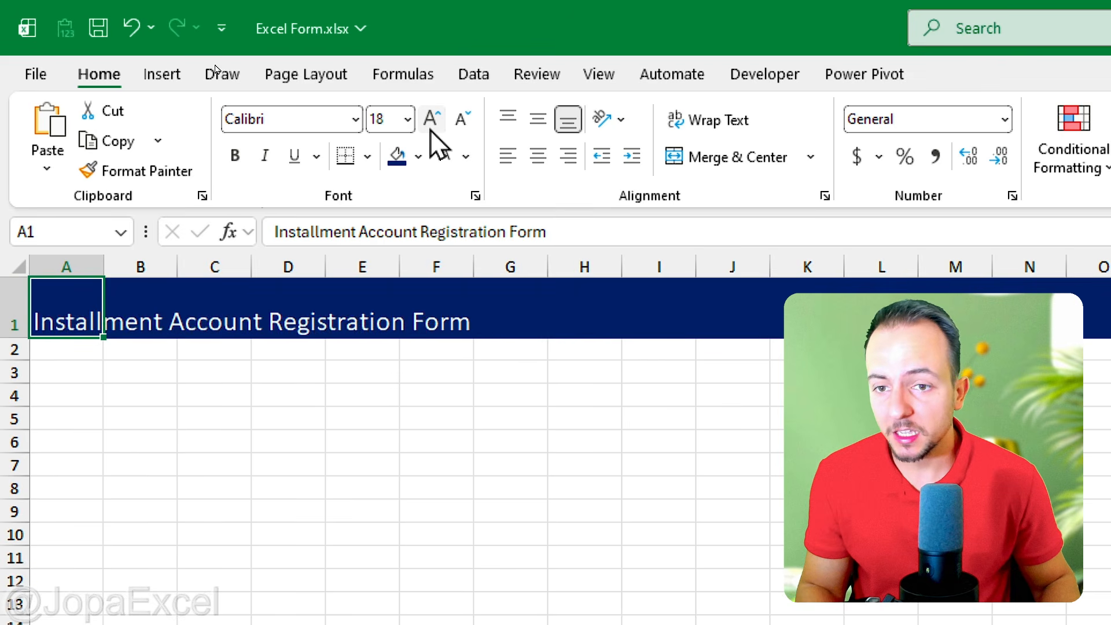
pyautogui.click(427, 132)
pyautogui.click(427, 132)
pyautogui.click(242, 165)
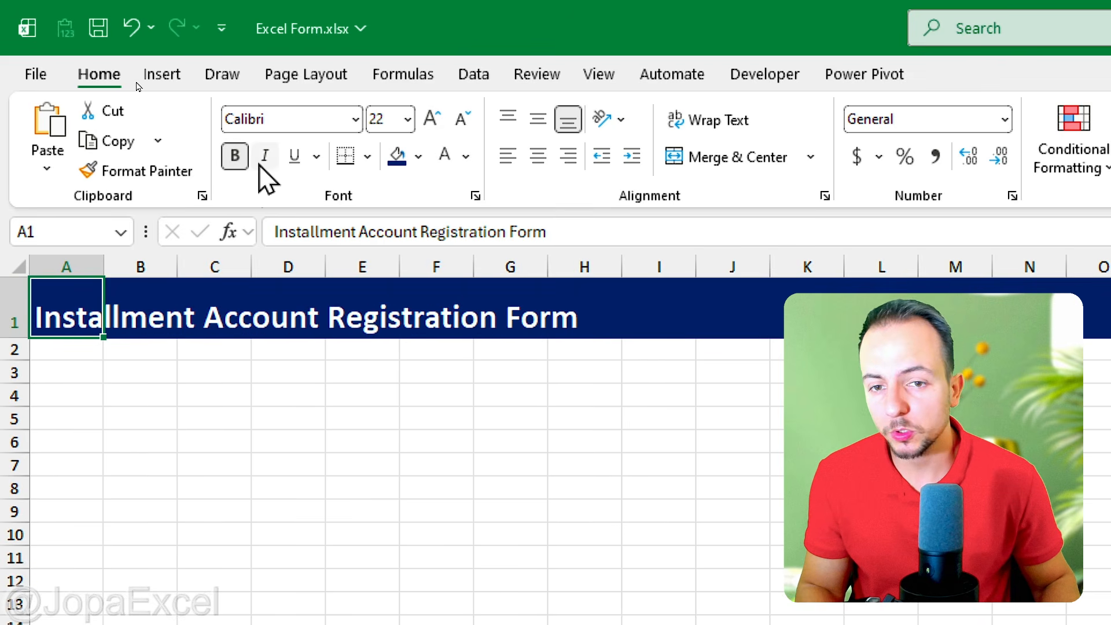
pyautogui.click(265, 156)
pyautogui.click(265, 159)
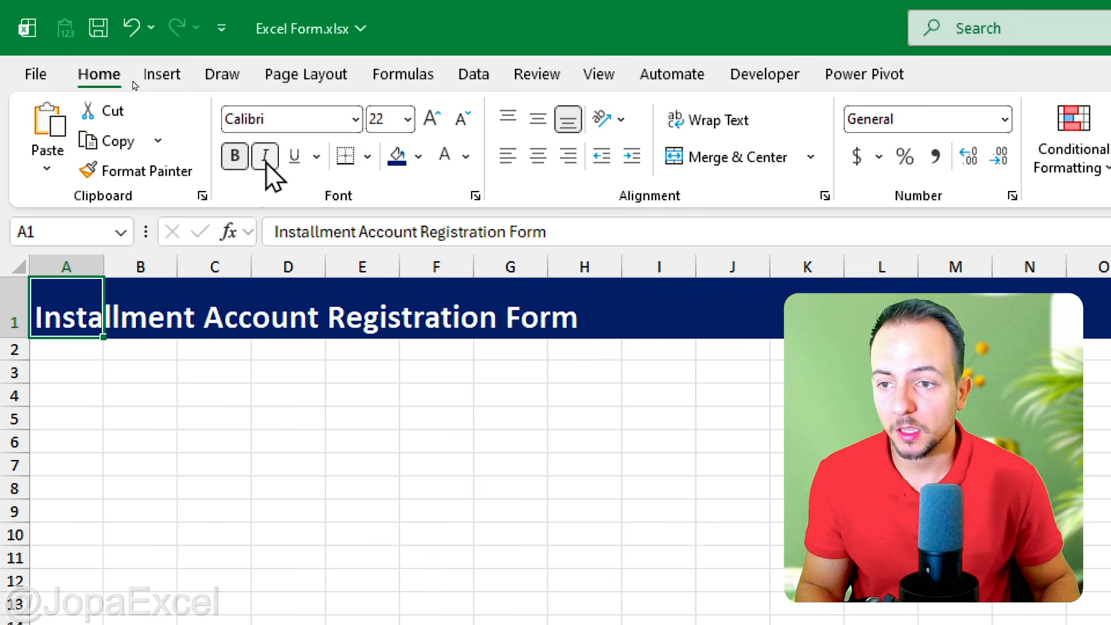
pyautogui.click(266, 162)
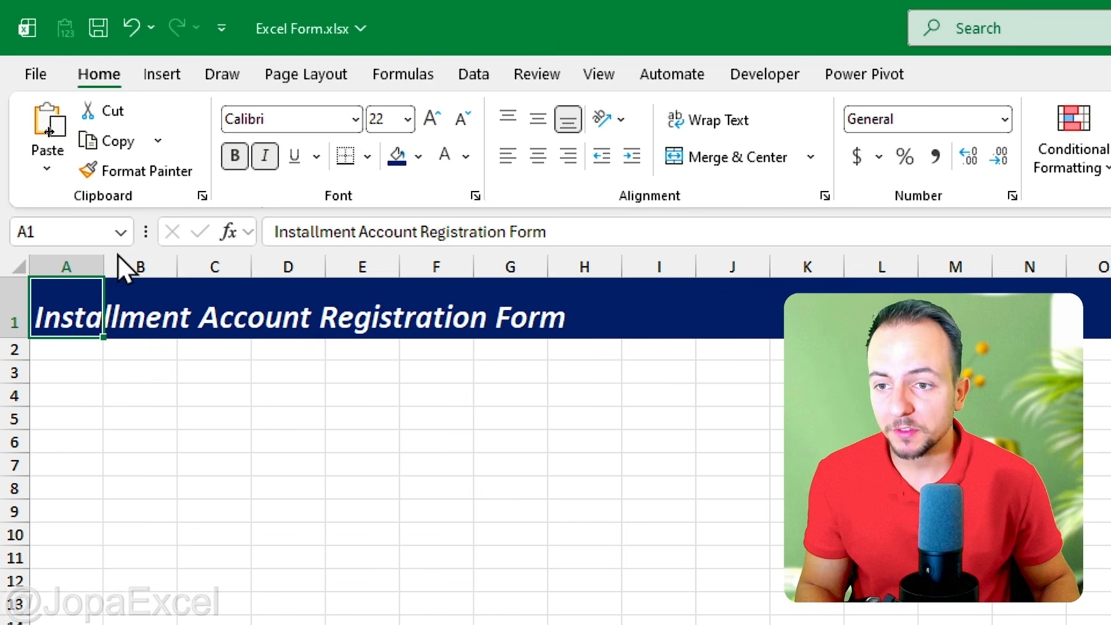
# Step: Fill the whole of row 2 with the standard light blue
pyautogui.click(11, 349)
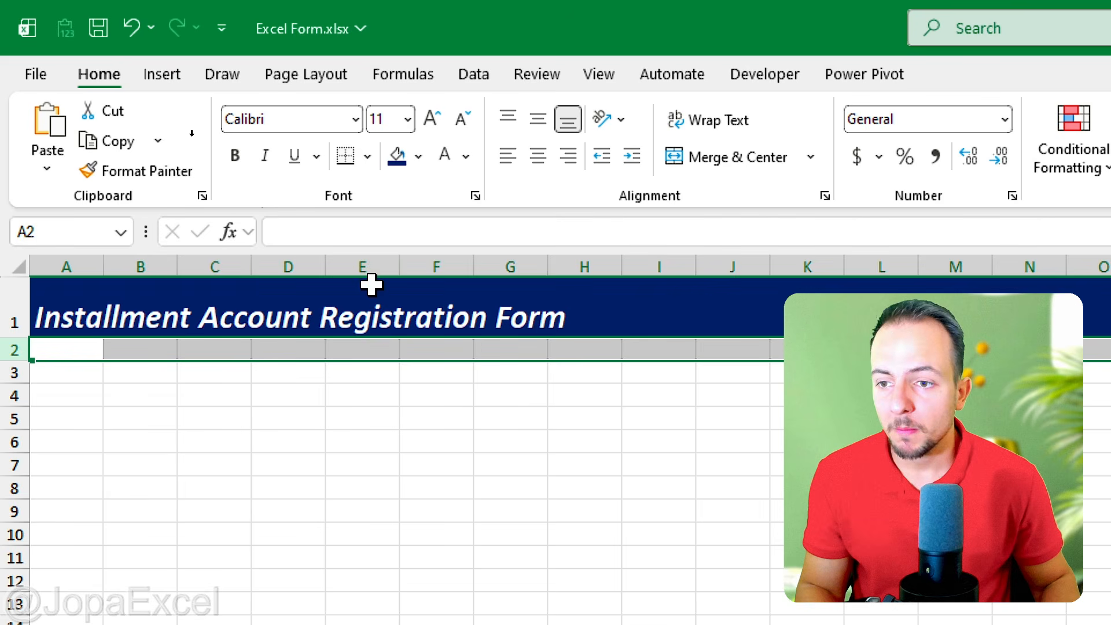
pyautogui.click(416, 162)
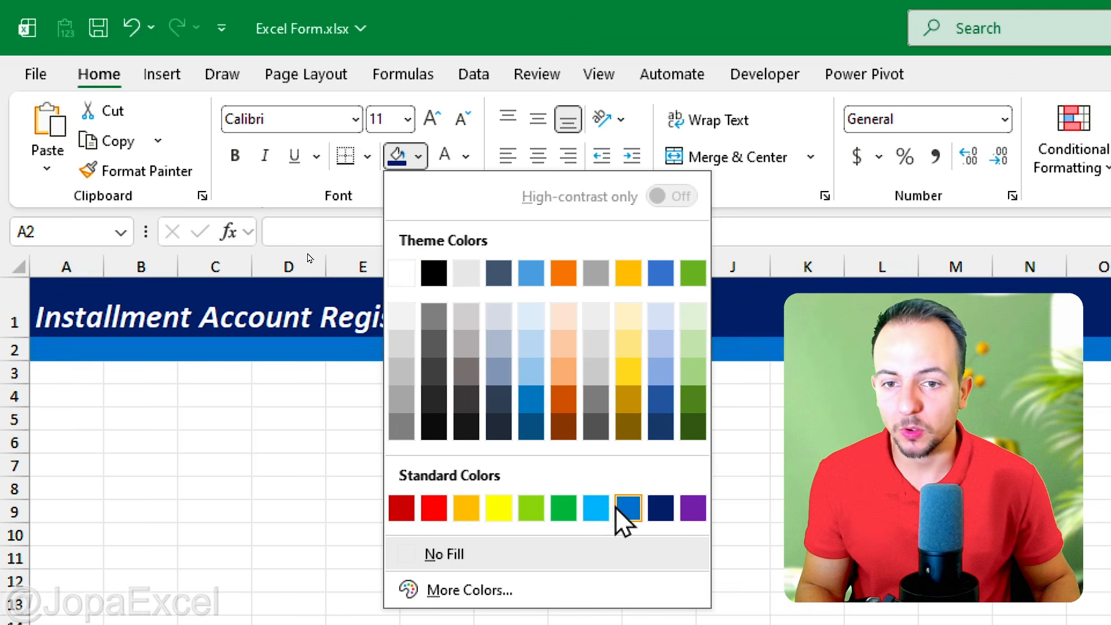
pyautogui.click(599, 509)
# Step: Reduce the height of row 2 to a thin stripe beneath the title banner
pyautogui.hotkey('ctrl', '2')
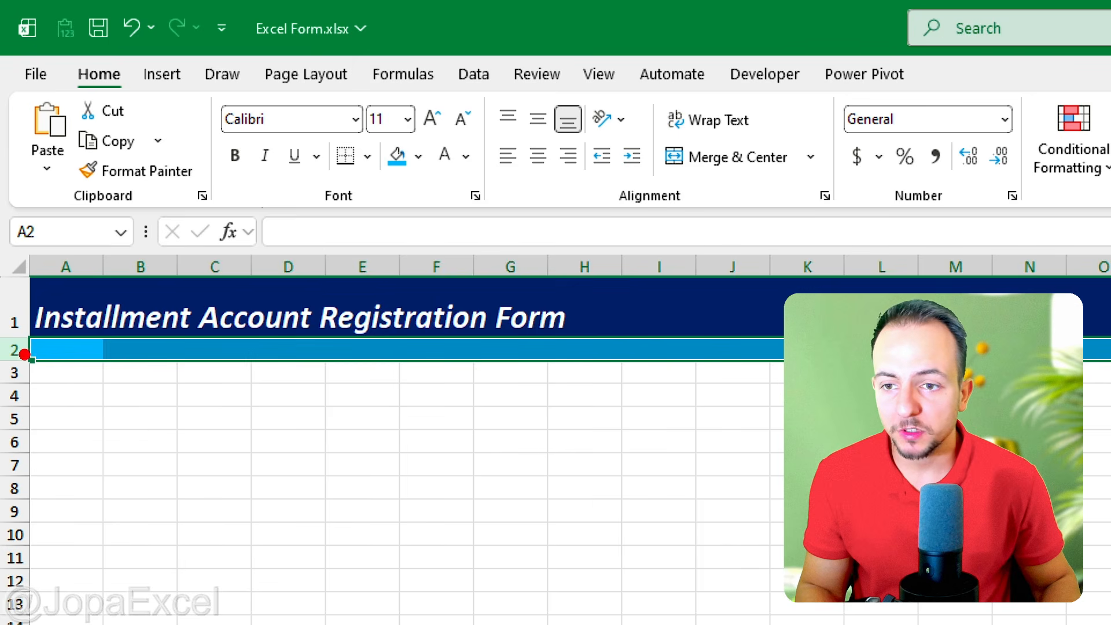
pyautogui.moveTo(11, 349)
pyautogui.mouseDown()
pyautogui.moveTo(27, 340)
pyautogui.moveTo(10, 343)
pyautogui.mouseUp()
pyautogui.moveTo(84, 301); pyautogui.dragTo(84, 394)
pyautogui.press('Escape')
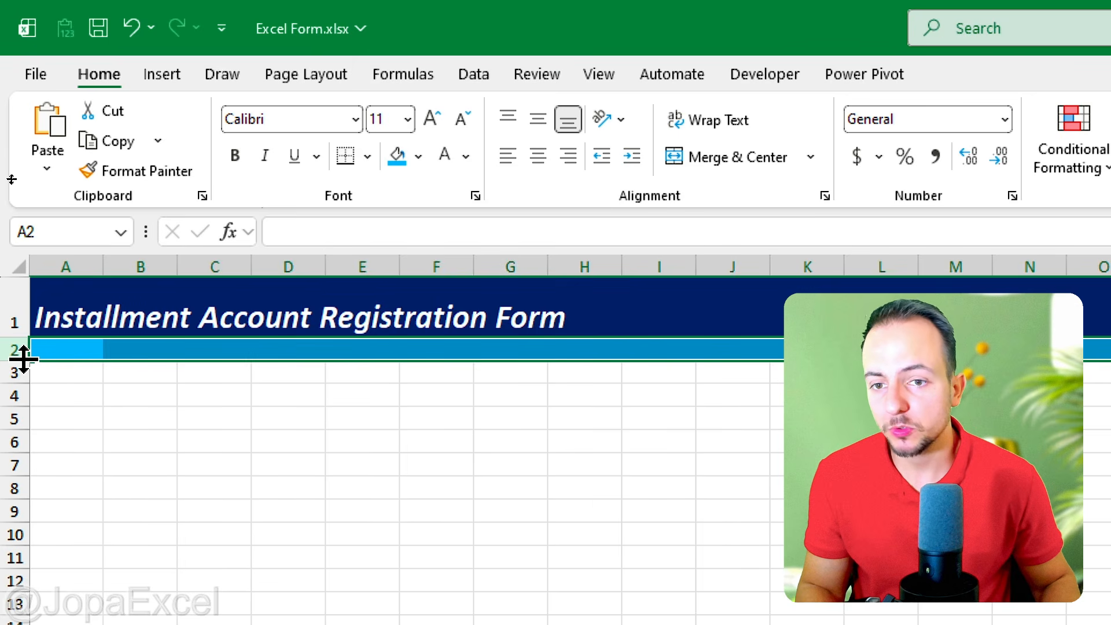
pyautogui.moveTo(23, 354); pyautogui.dragTo(51, 345)
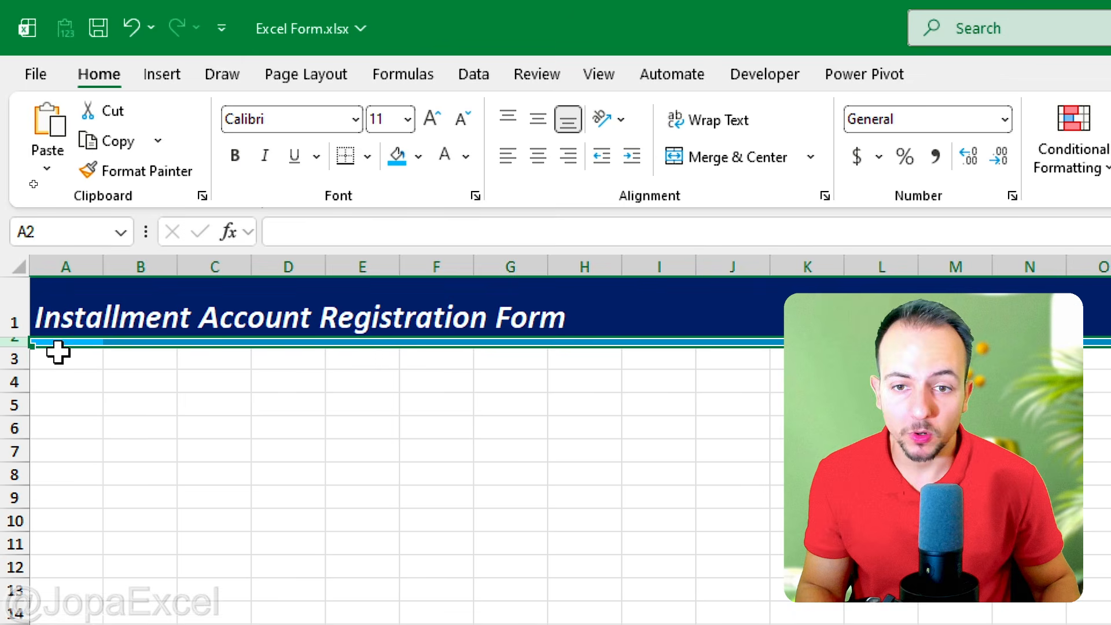
pyautogui.click(80, 379)
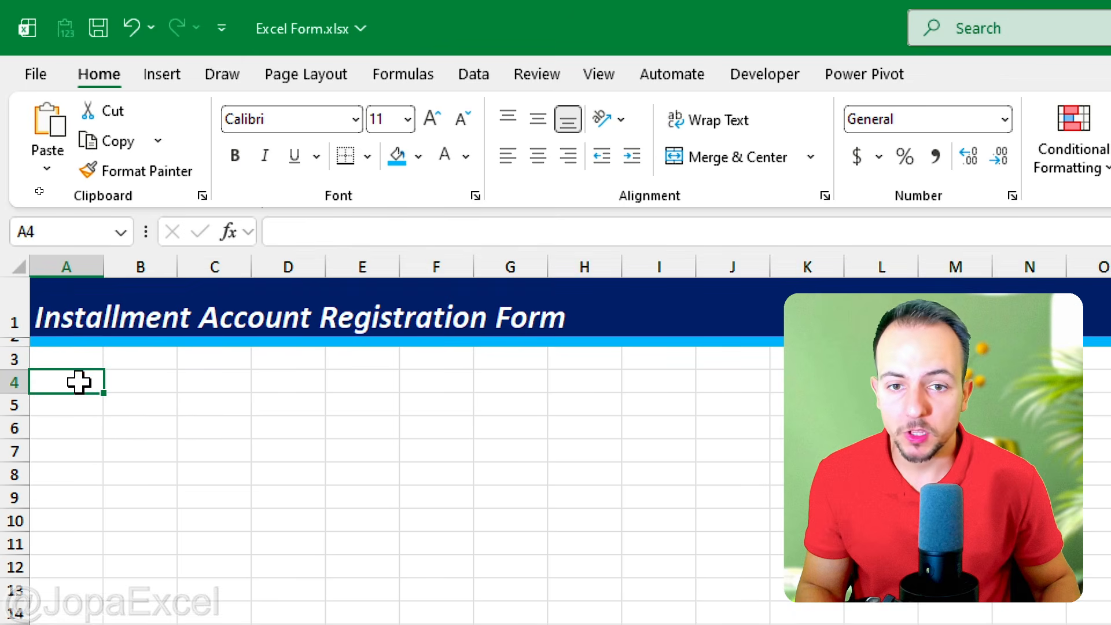
pyautogui.click(129, 380)
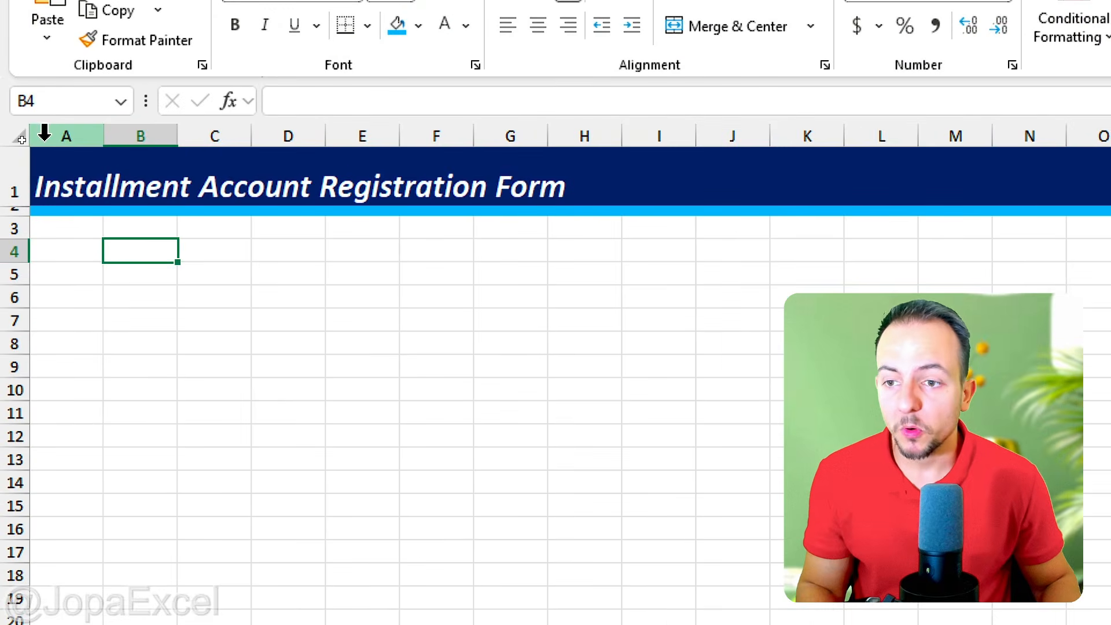
# Step: Enter the section heading "Registration" in cell B4
pyautogui.click(131, 296)
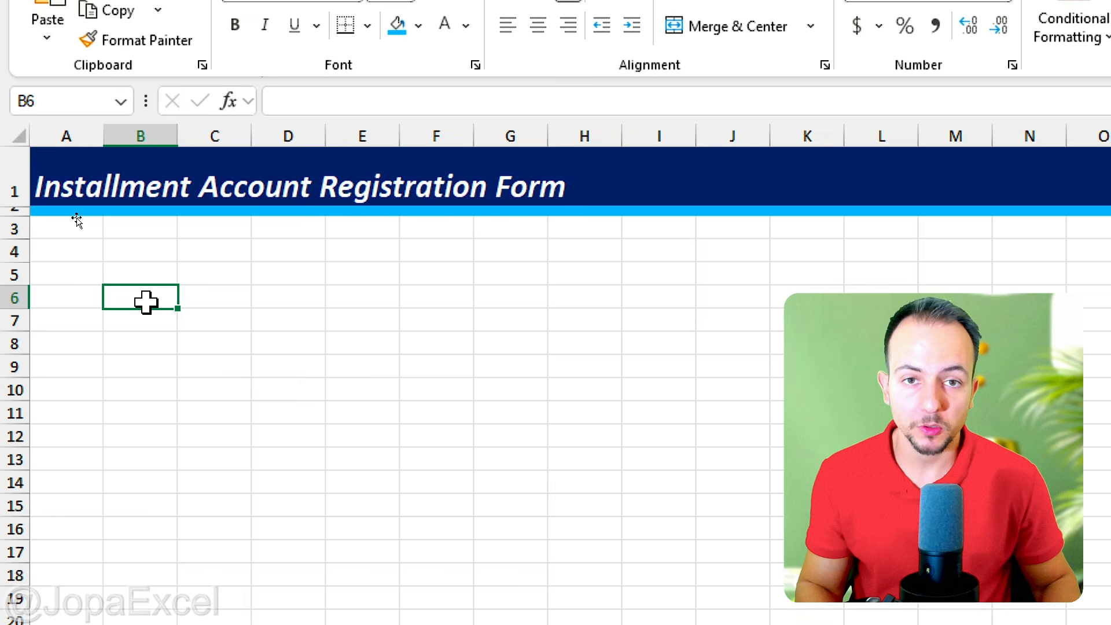
pyautogui.click(204, 301)
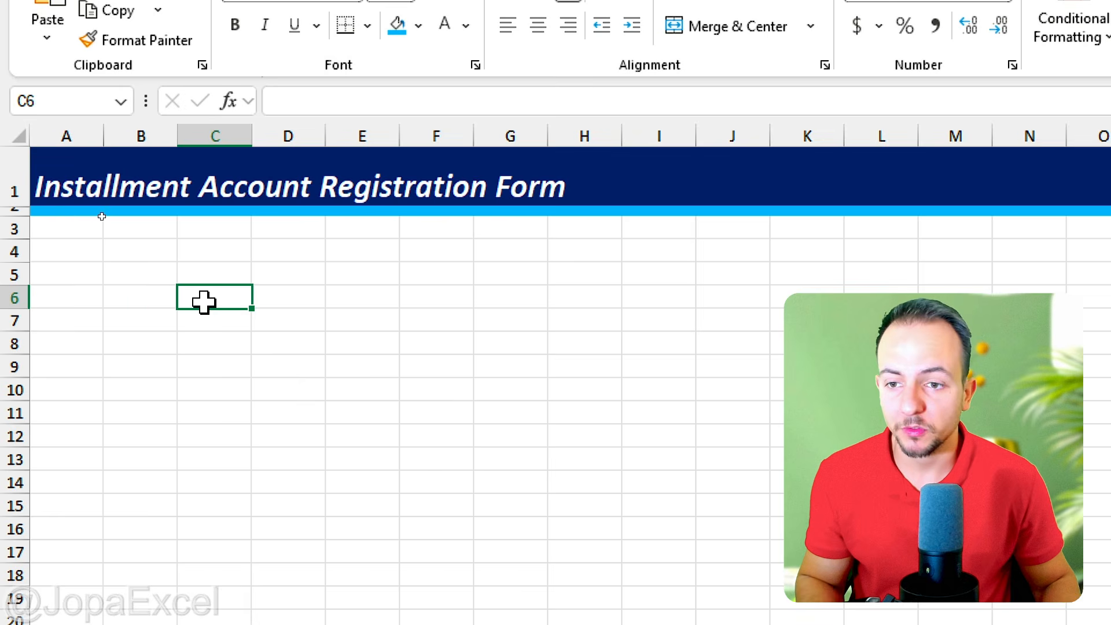
pyautogui.click(155, 259)
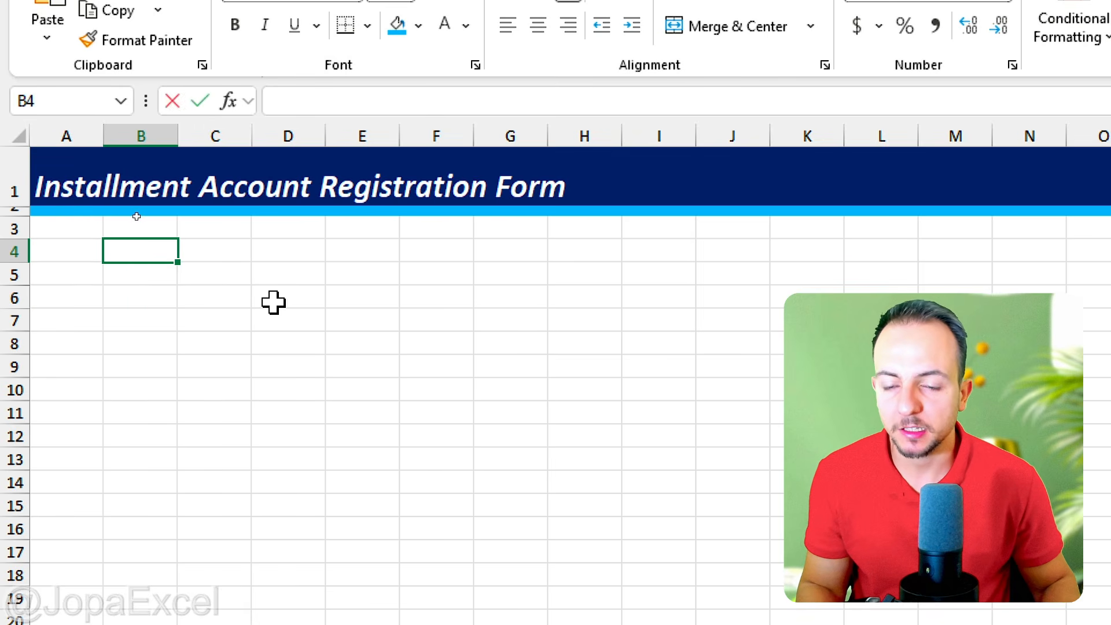
pyautogui.write('Regis')
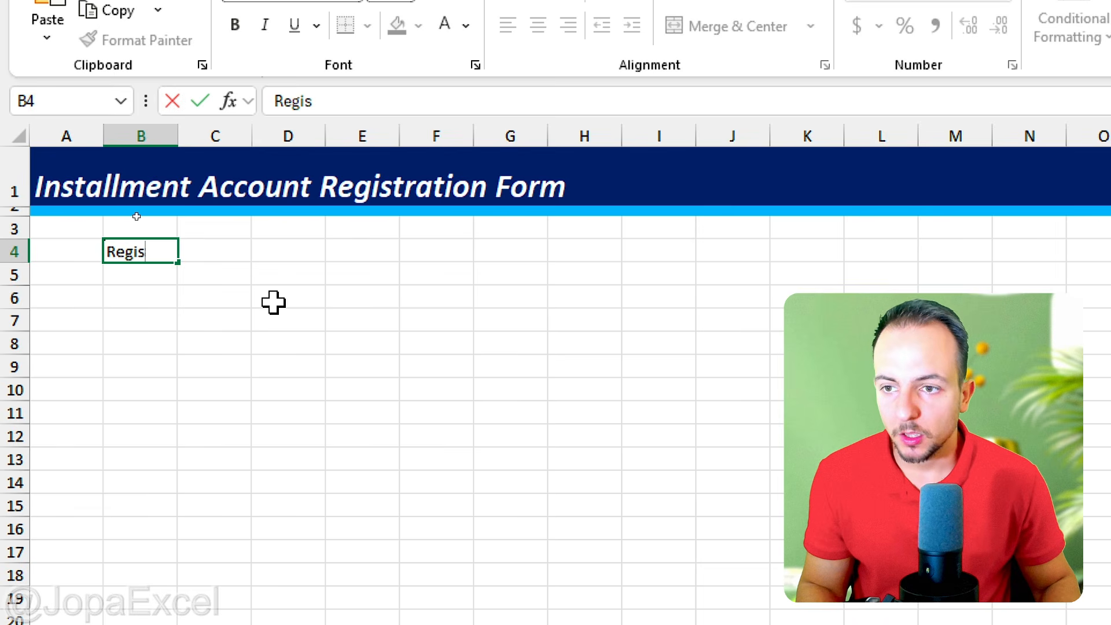
pyautogui.write('tration')
pyautogui.hotkey('ctrl', 'Return')
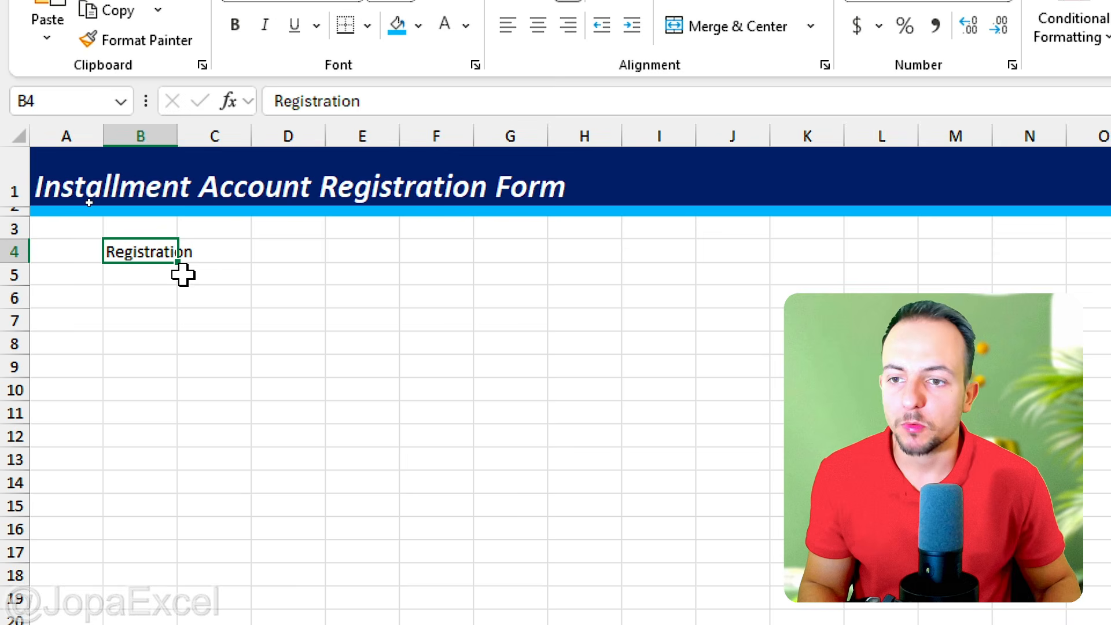
# Step: Enter the column headers "Description", "Category" and "Total Amount" in cells B5 to D5
pyautogui.click(162, 275)
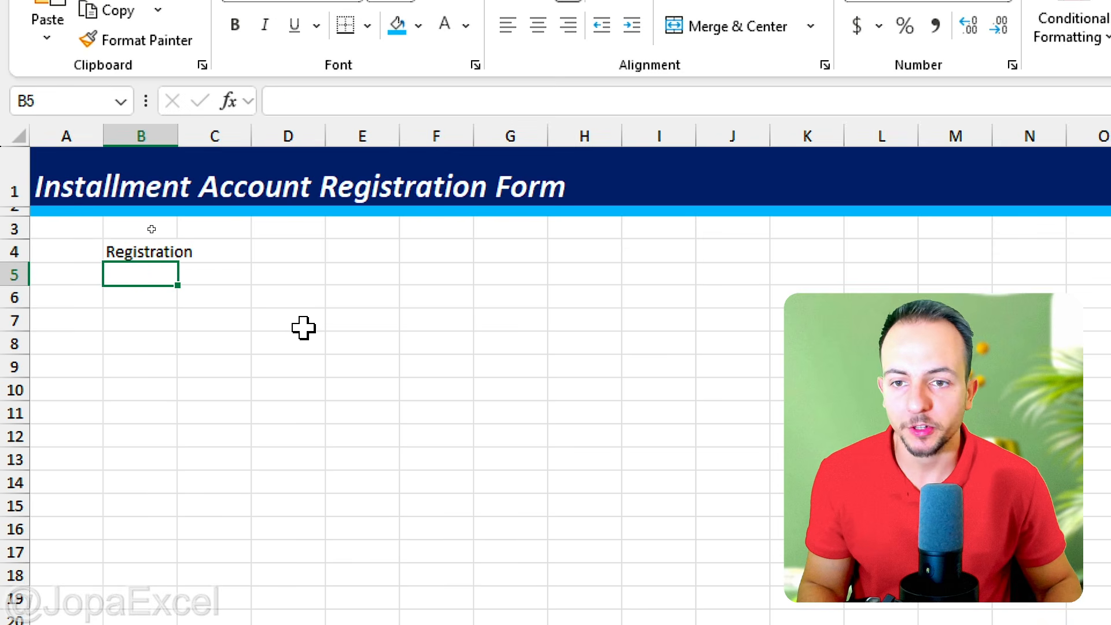
pyautogui.write('D')
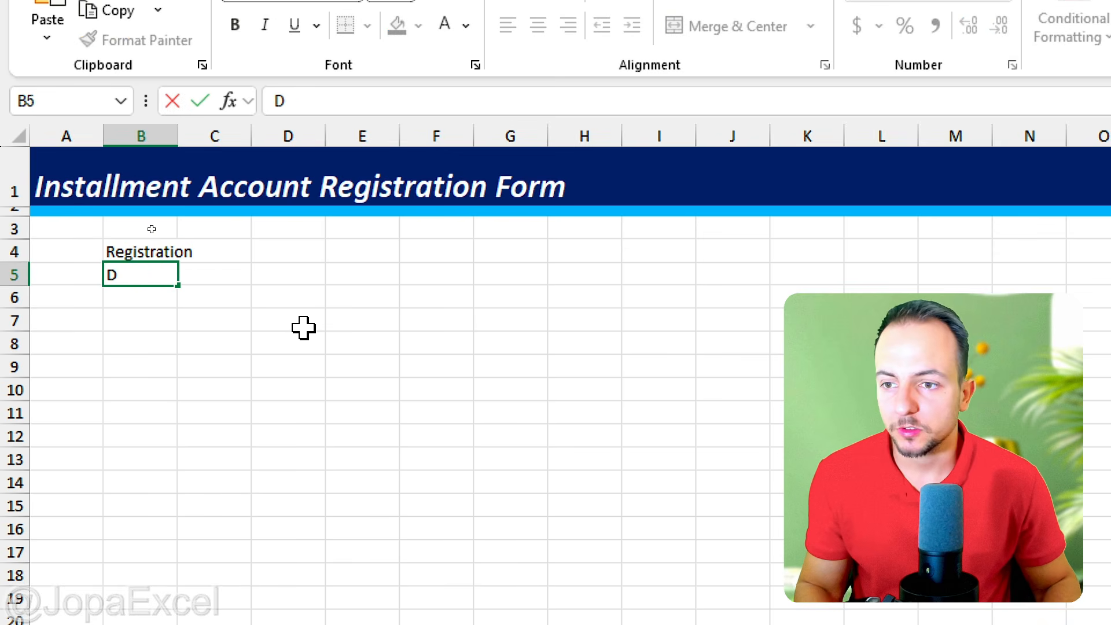
pyautogui.write('escripti')
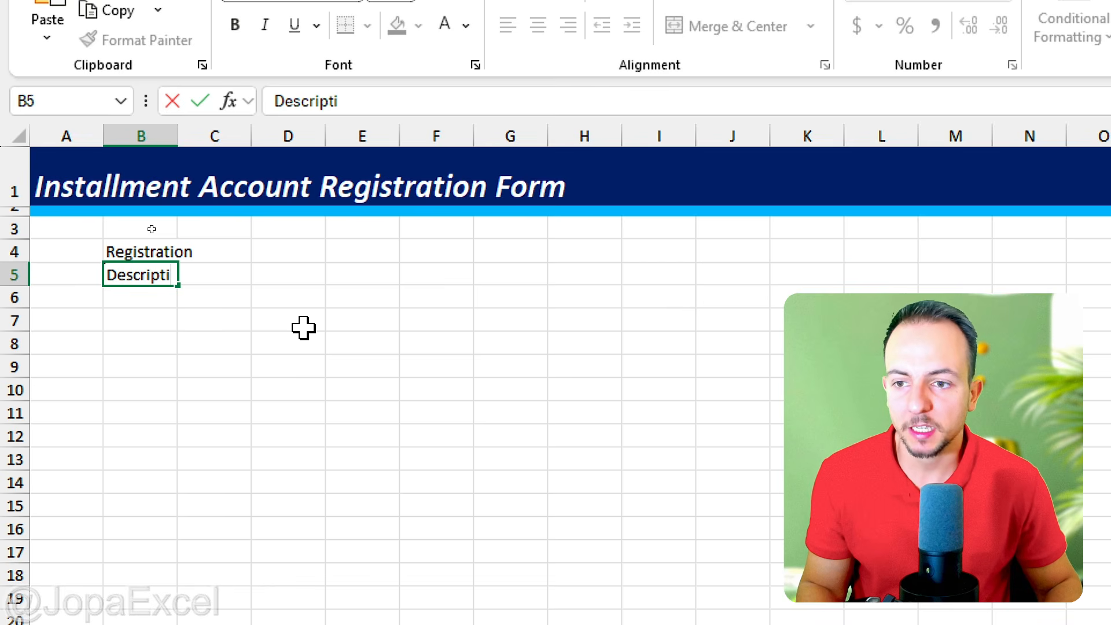
pyautogui.write('on')
pyautogui.press('Tab')
pyautogui.write('Category')
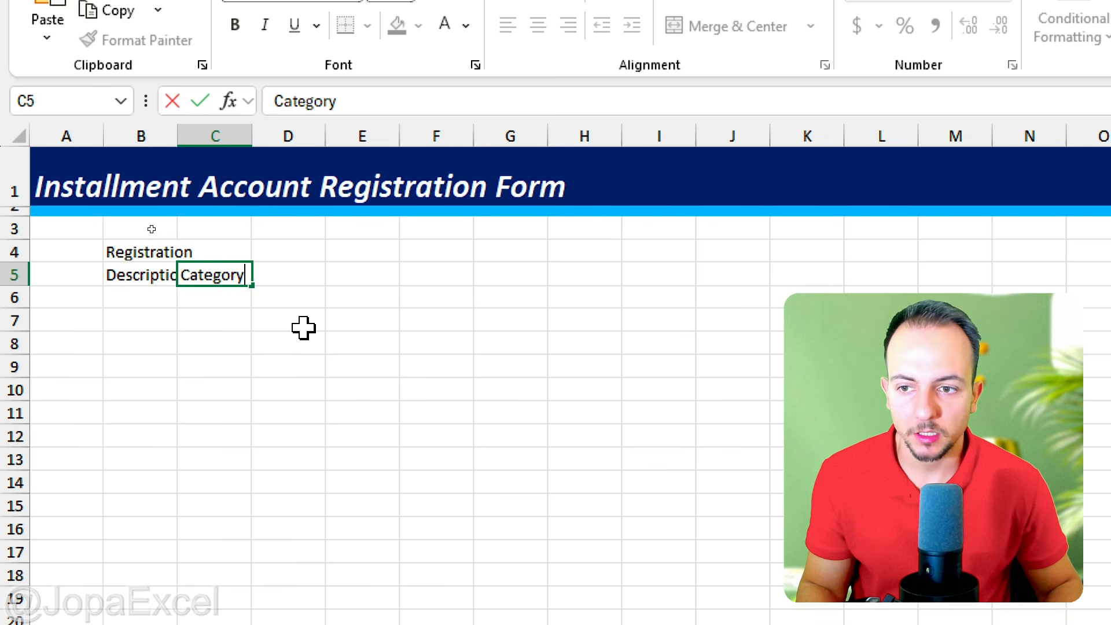
pyautogui.press('Tab')
pyautogui.write('Total Amo')
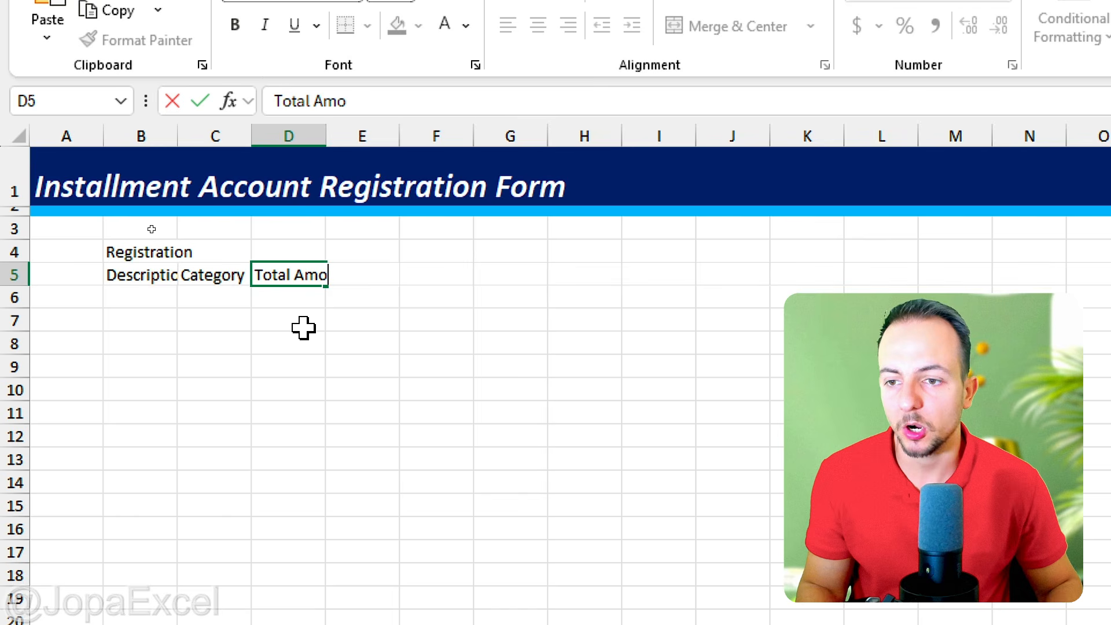
pyautogui.press('Tab')
# Step: Continue the header row with "Type", "First Installment Date" and "No of Installments" in cells E5 to G5
pyautogui.write('Ty')
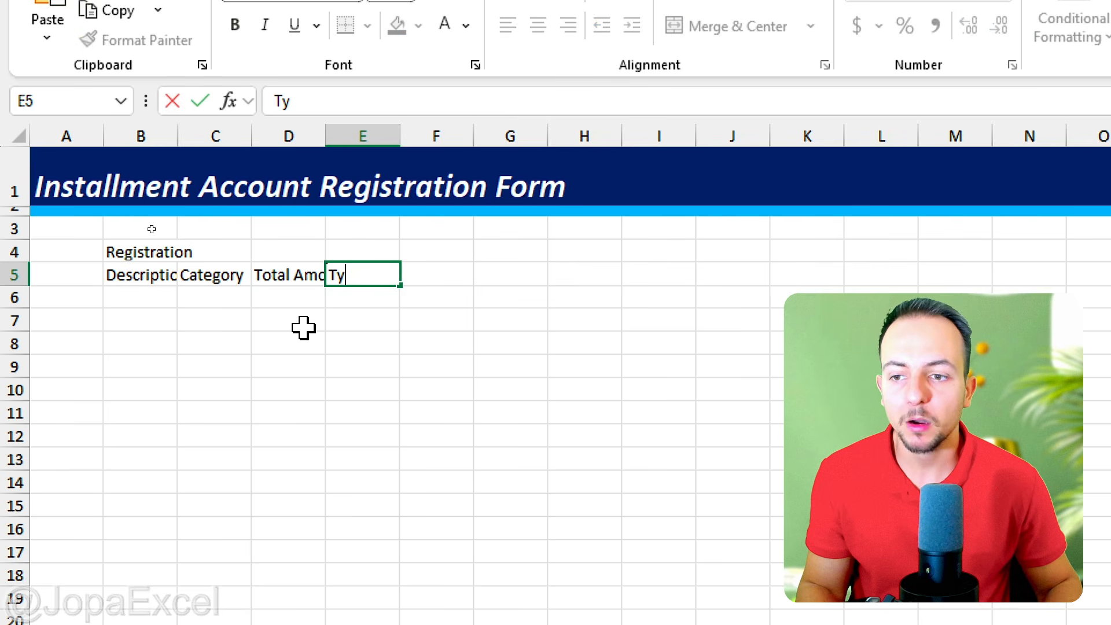
pyautogui.write('pe')
pyautogui.press('Tab')
pyautogui.write('Fir')
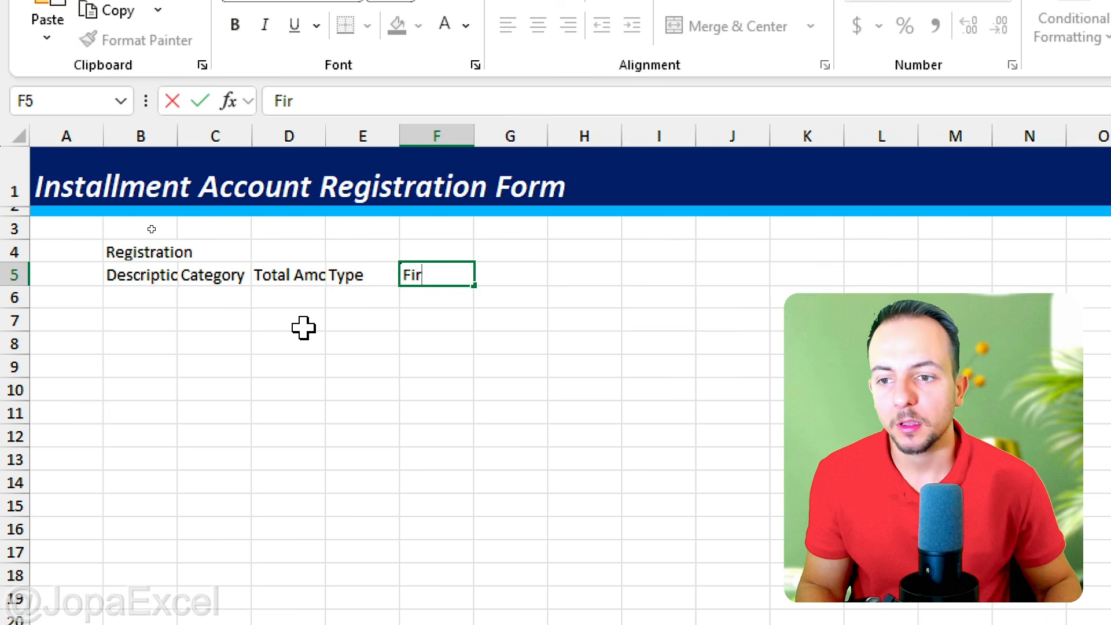
pyautogui.write('st Installm')
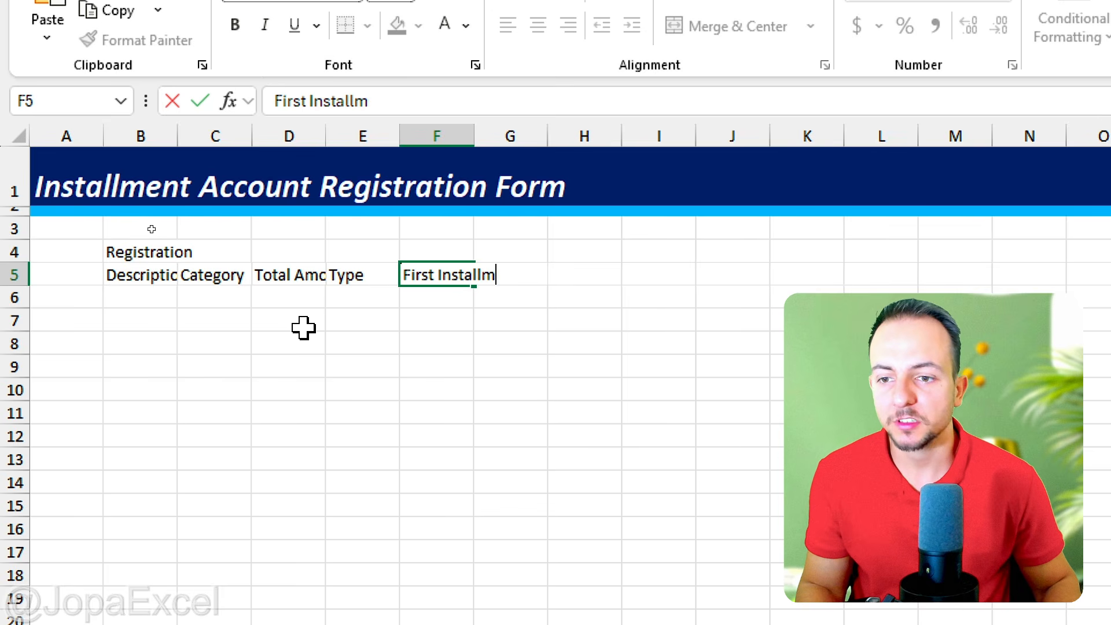
pyautogui.write('ent Date')
pyautogui.press('Tab')
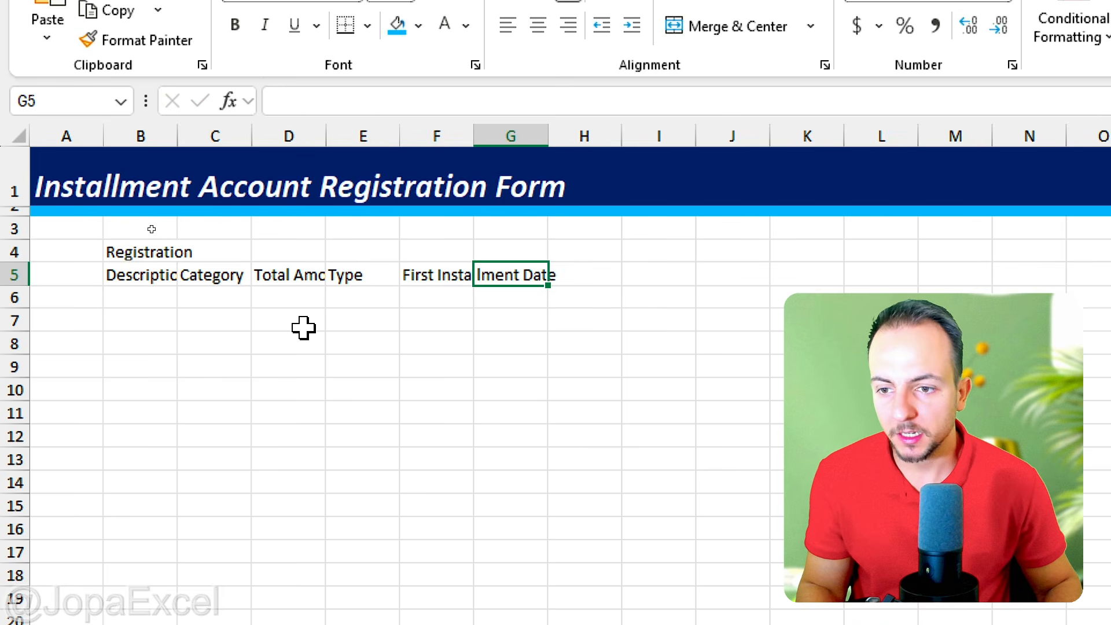
pyautogui.write('No of')
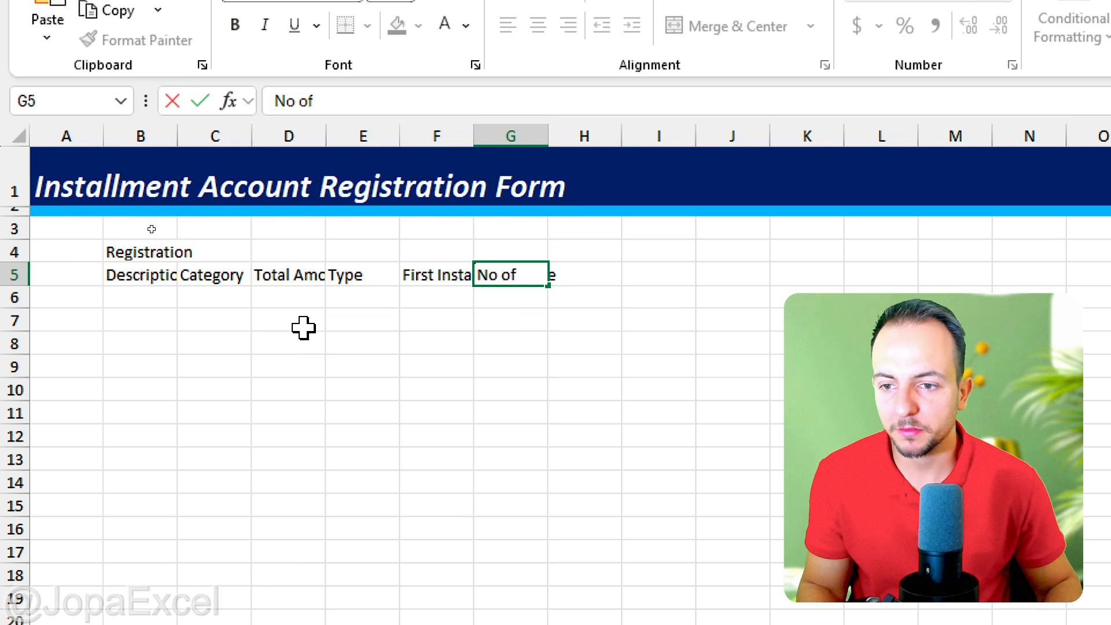
pyautogui.write(' Insta')
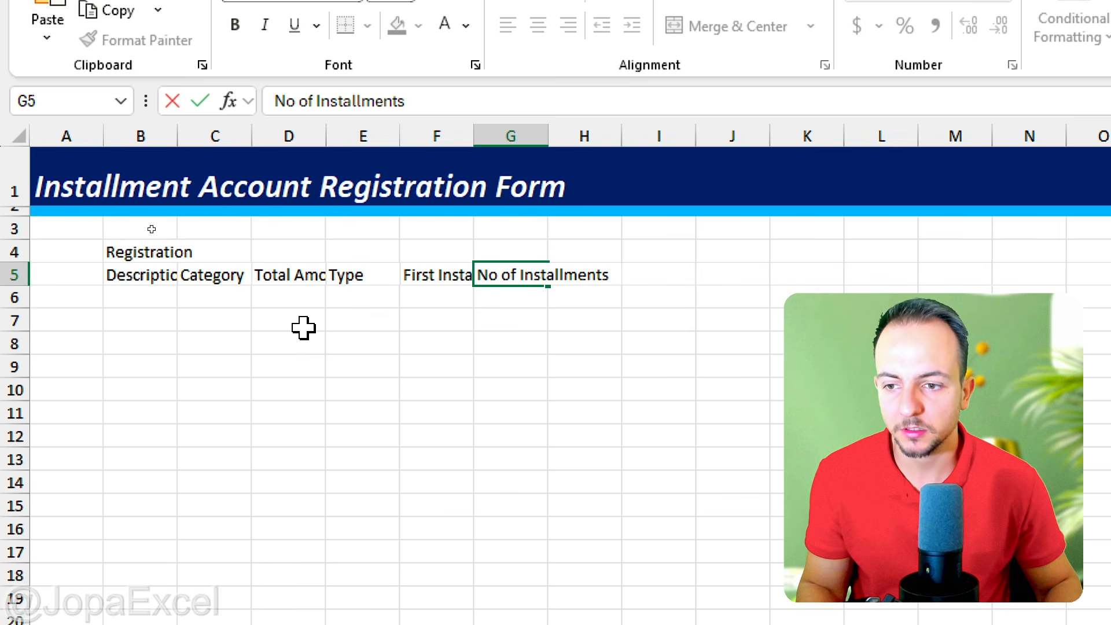
pyautogui.write('llments')
pyautogui.press('Return')
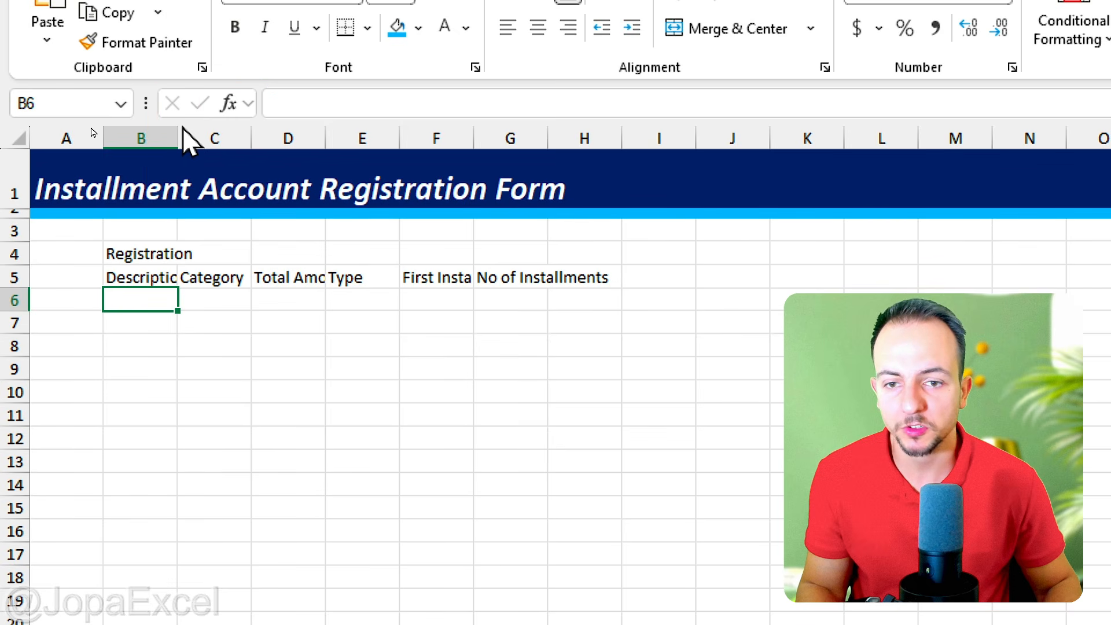
# Step: Widen column B and enter "Land Financing" as the description in B6
pyautogui.moveTo(174, 141); pyautogui.dragTo(316, 130)
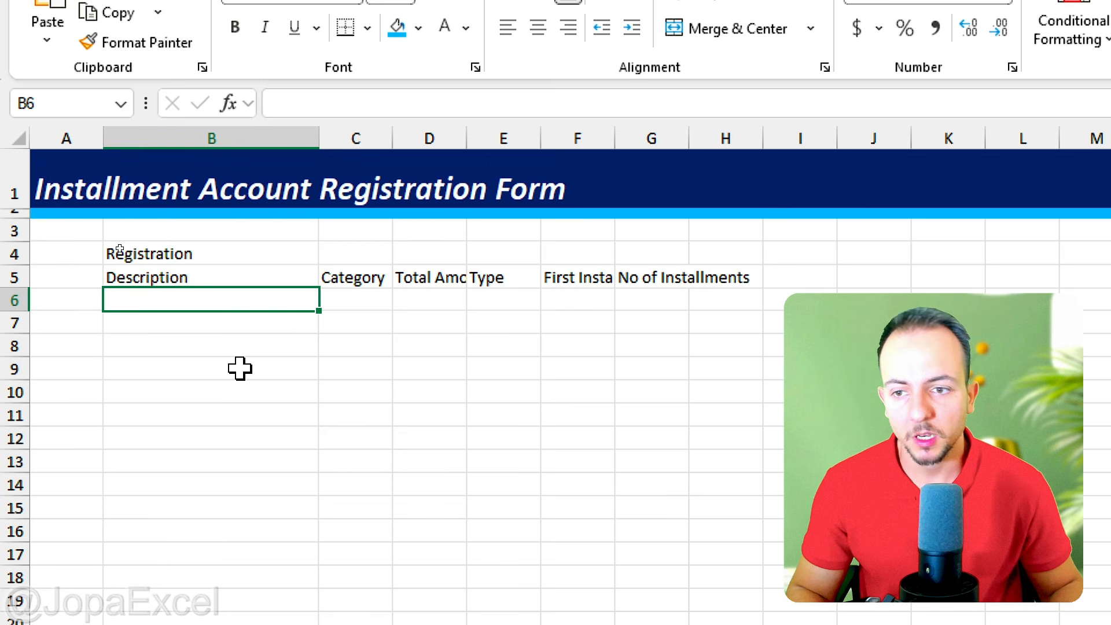
pyautogui.write('Land Financing')
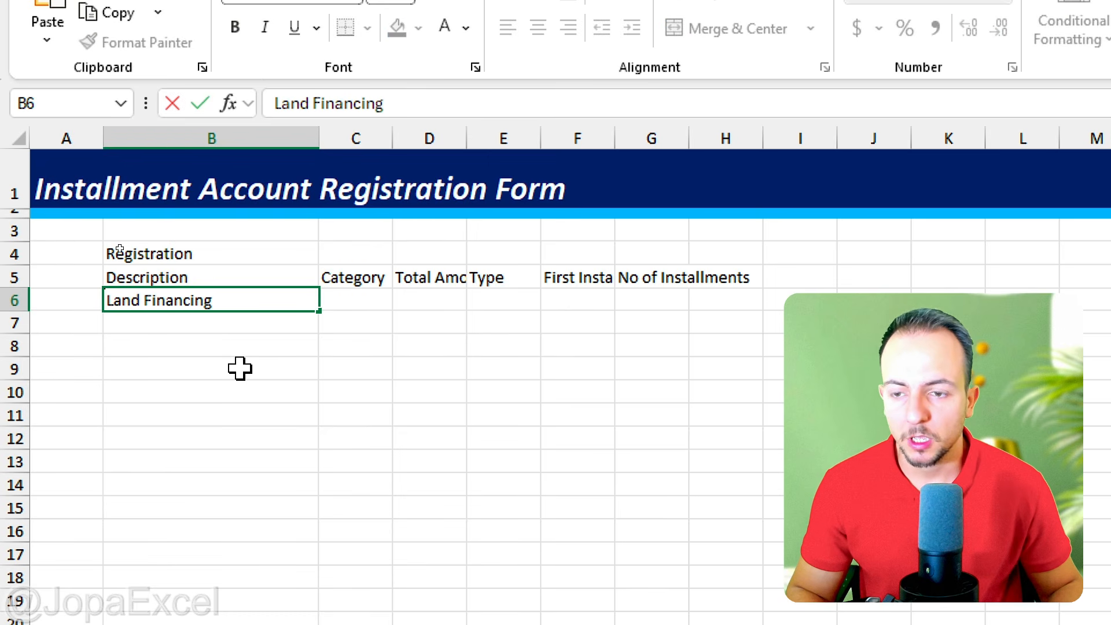
pyautogui.press('Return')
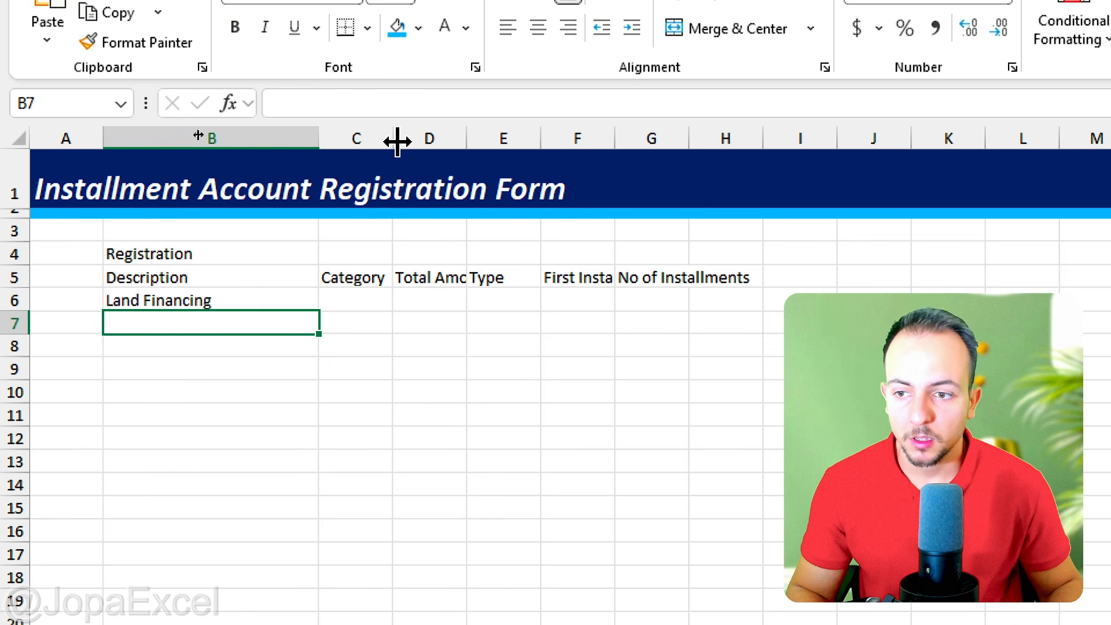
# Step: Widen column C, narrow column B slightly, and enter "Financing" as the category in C6
pyautogui.moveTo(397, 142); pyautogui.dragTo(432, 141)
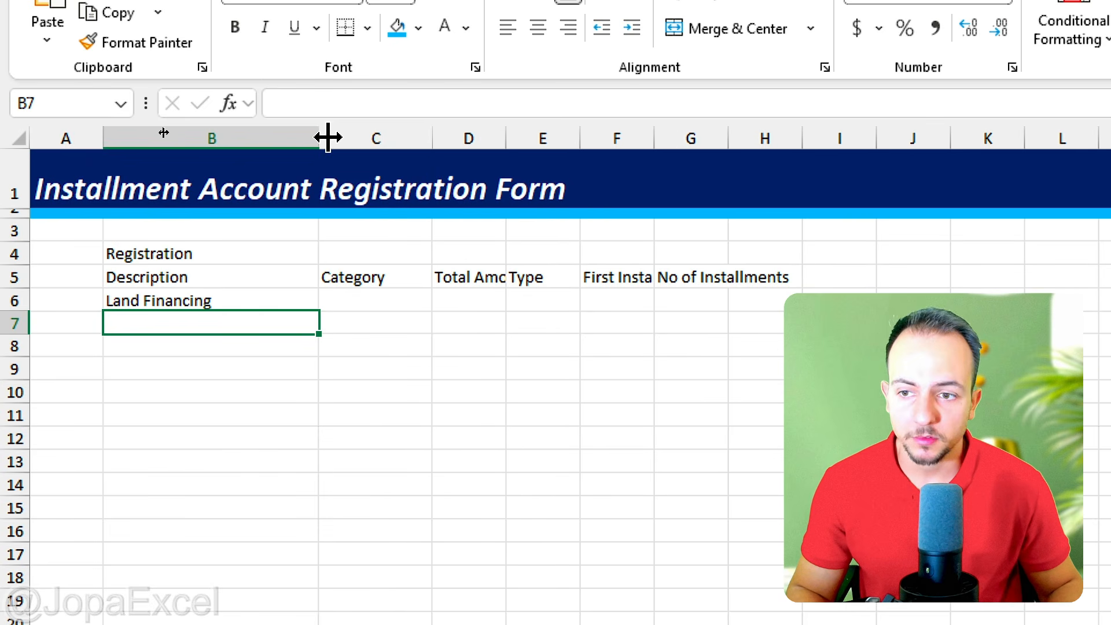
pyautogui.moveTo(327, 137)
pyautogui.mouseDown()
pyautogui.moveTo(293, 139)
pyautogui.moveTo(307, 139)
pyautogui.mouseUp()
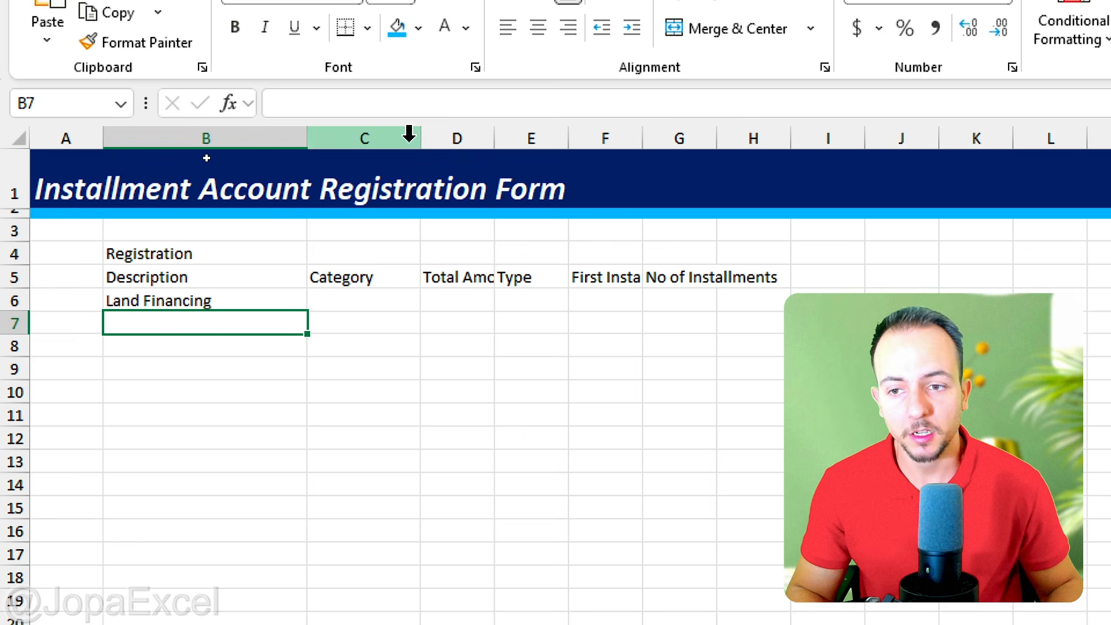
pyautogui.click(360, 298)
pyautogui.write('Financing')
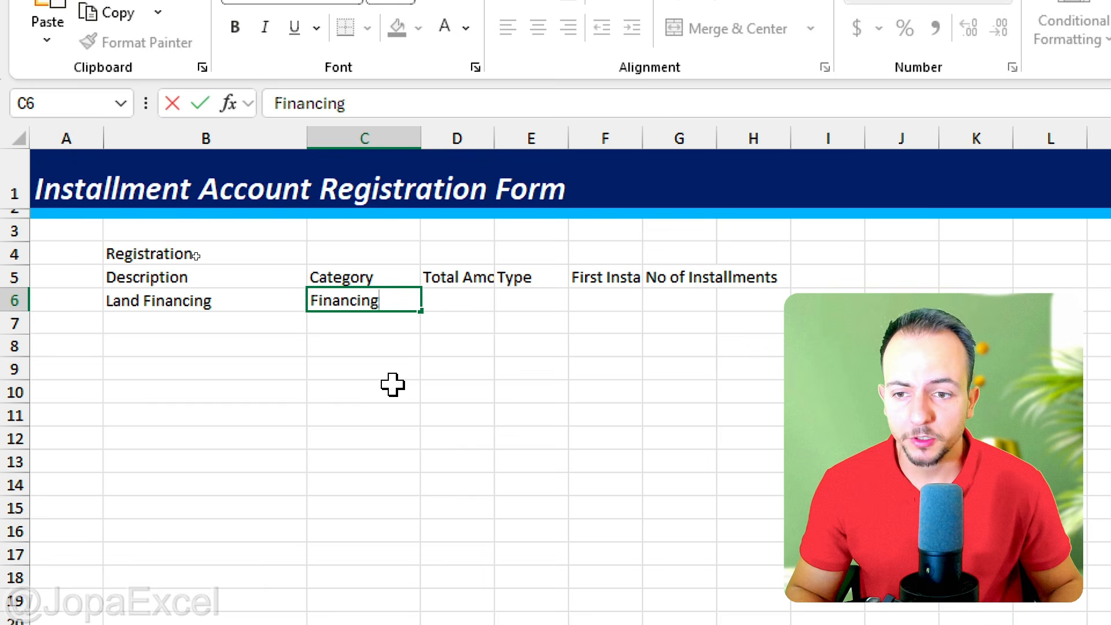
pyautogui.press('Return')
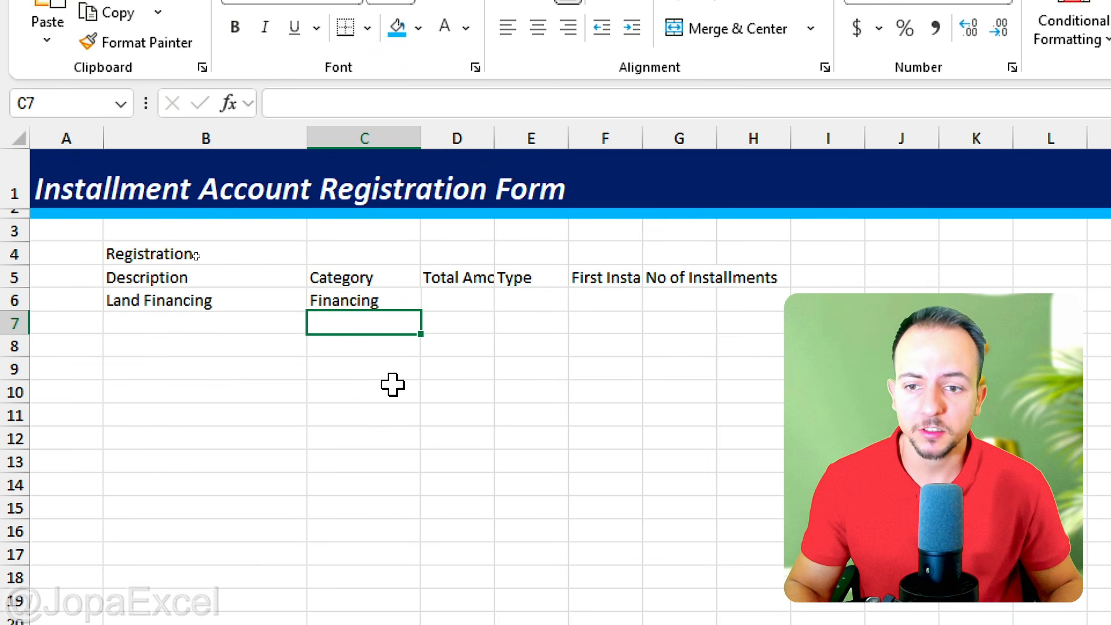
# Step: Widen column D to fit its header and enter a total amount of 30000 in D6
pyautogui.click(456, 307)
pyautogui.moveTo(552, 144)
pyautogui.mouseDown()
pyautogui.moveTo(580, 144)
pyautogui.moveTo(555, 141)
pyautogui.mouseUp()
pyautogui.write('30000')
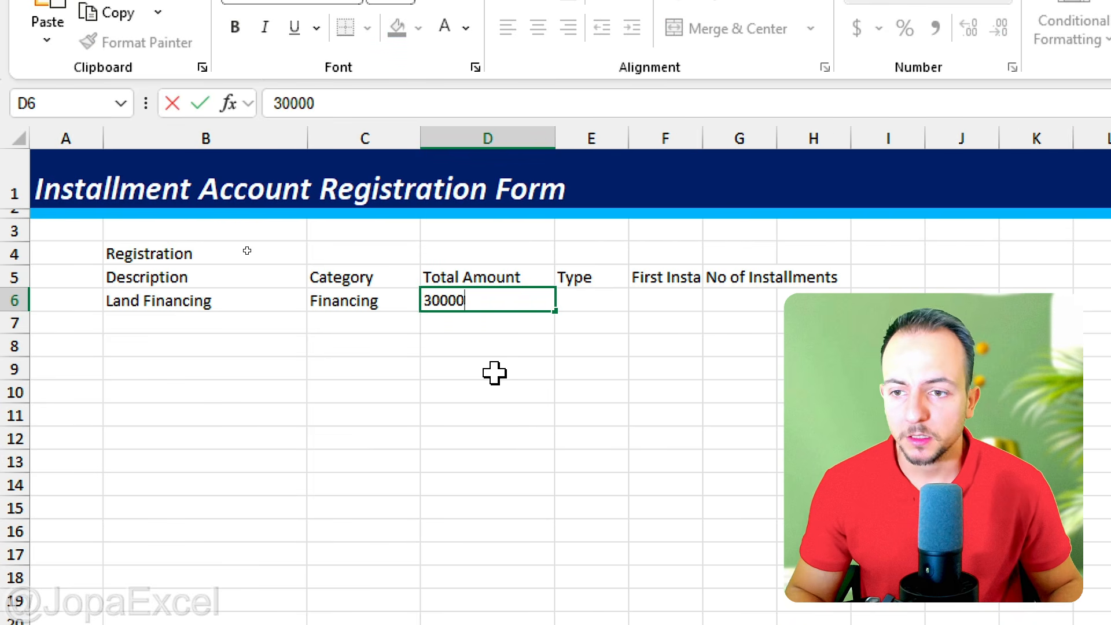
pyautogui.press('Return')
# Step: Apply the Accounting number format with a dollar sign to the total amount in D6
pyautogui.click(496, 298)
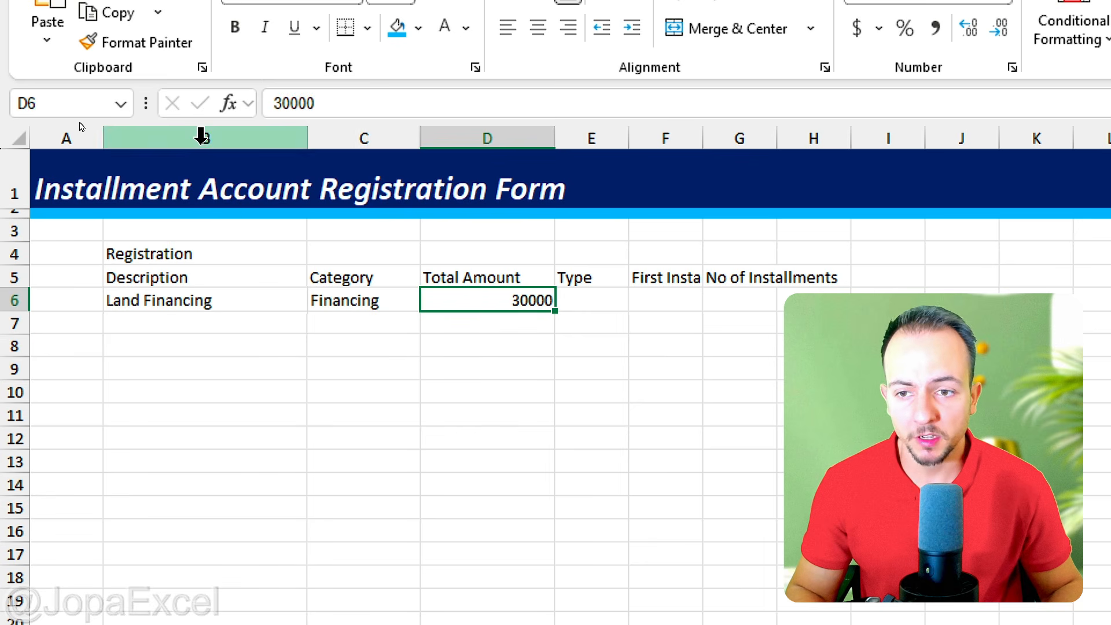
pyautogui.hotkey('ctrl', '2')
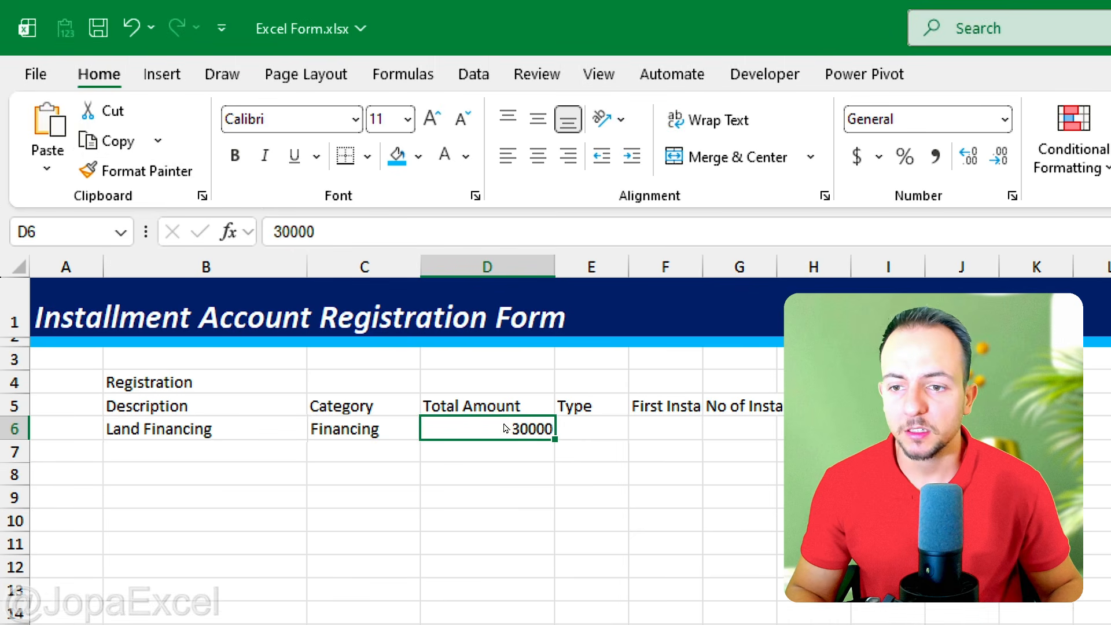
pyautogui.moveTo(513, 395); pyautogui.dragTo(490, 377)
pyautogui.press('Escape')
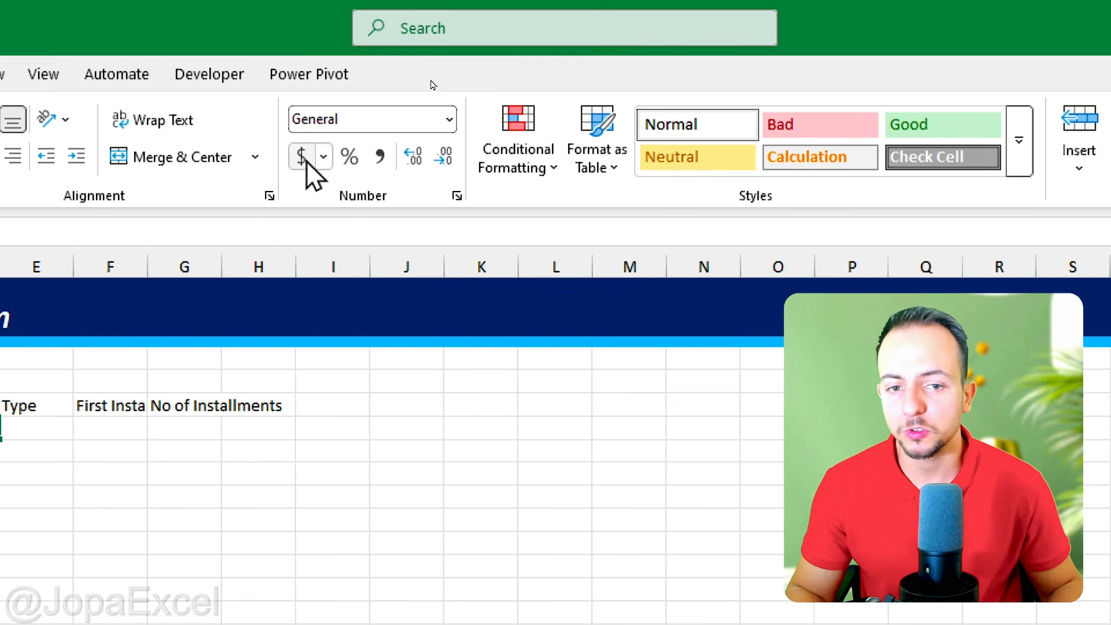
pyautogui.click(306, 162)
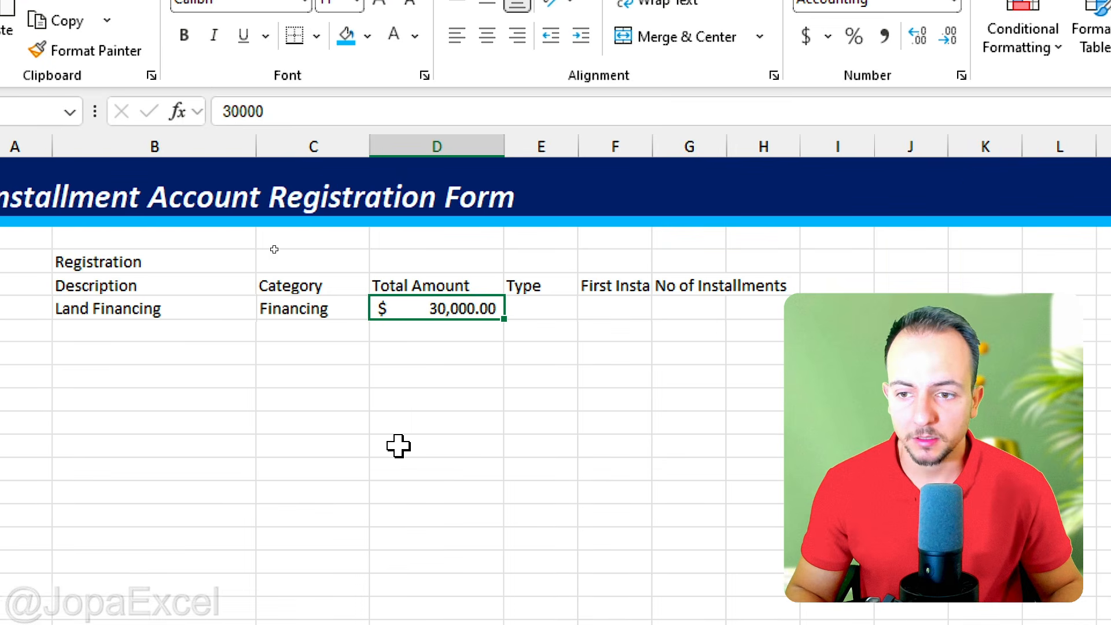
# Step: Widen the Type column E to nearly double its width
pyautogui.click(561, 303)
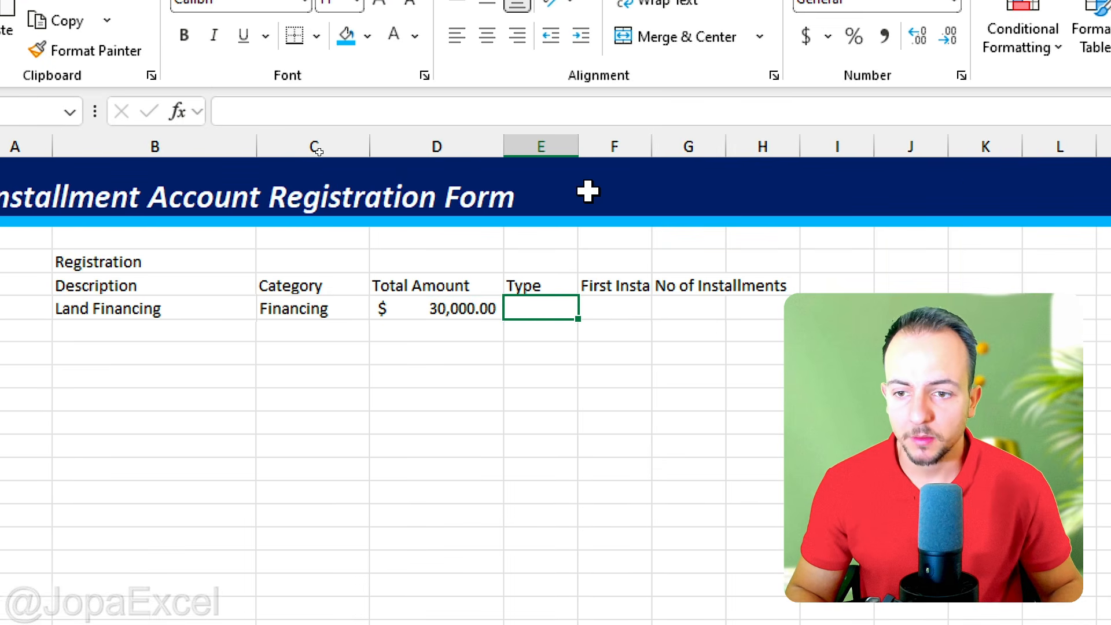
pyautogui.moveTo(578, 147); pyautogui.dragTo(651, 151)
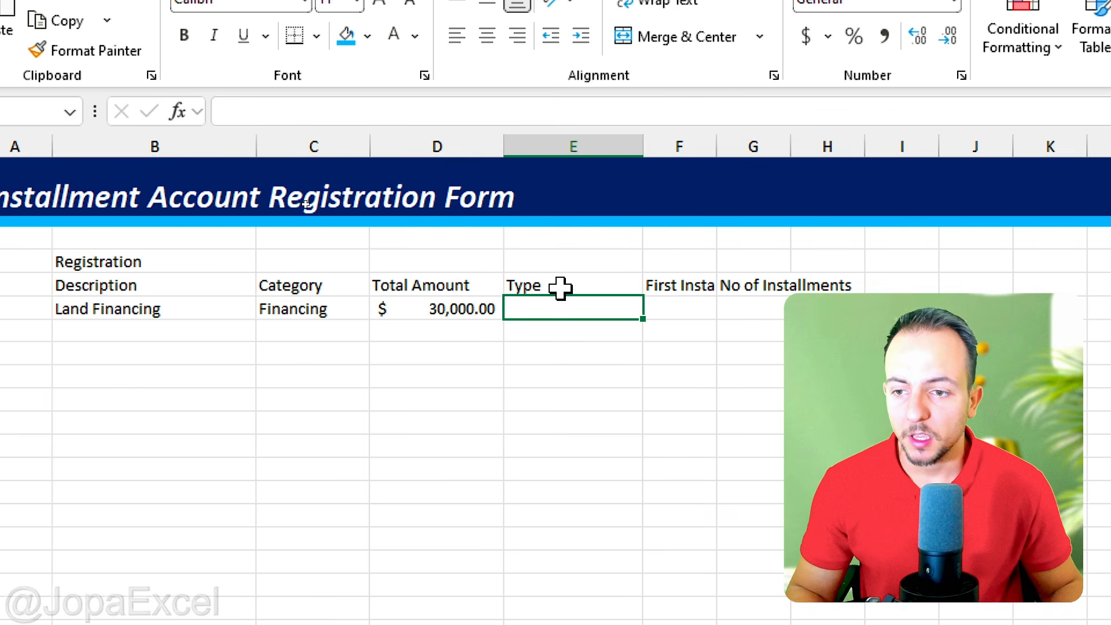
pyautogui.moveTo(561, 288); pyautogui.dragTo(563, 303)
# Step: Add list data validation to the Type cell E6 with the source Income,Expense
pyautogui.click(563, 303)
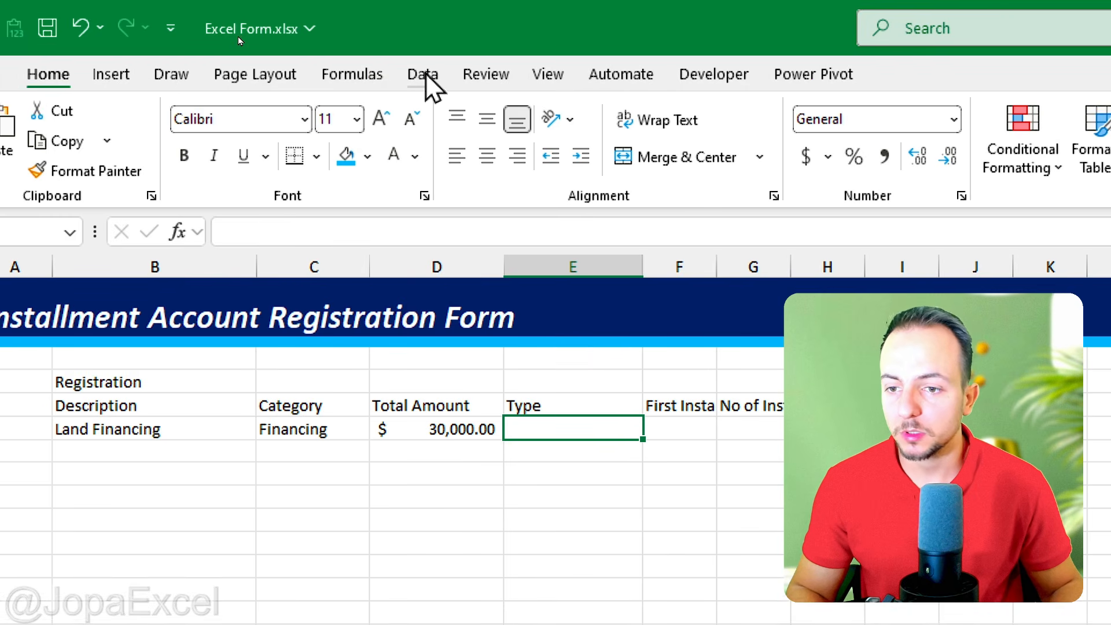
pyautogui.click(425, 75)
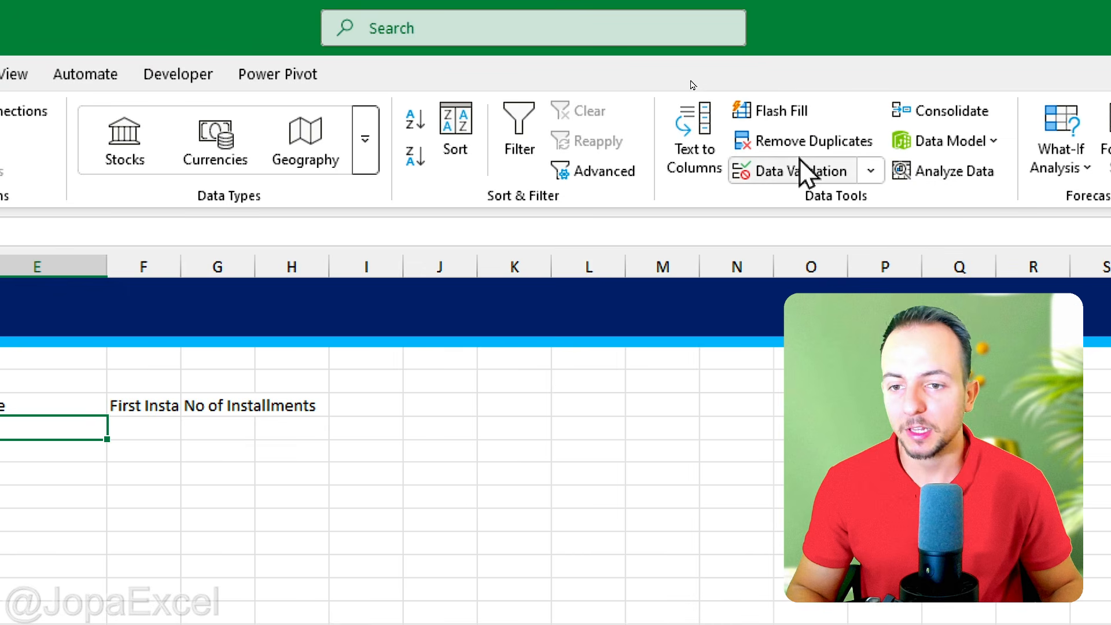
pyautogui.click(792, 171)
pyautogui.moveTo(712, 412); pyautogui.dragTo(154, 202)
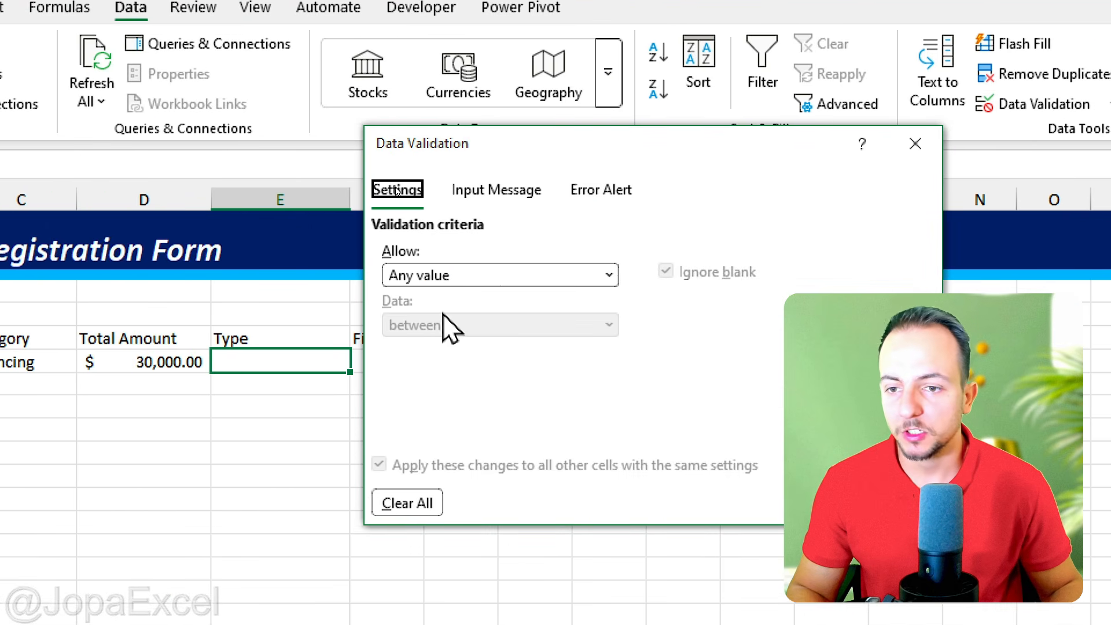
pyautogui.click(391, 275)
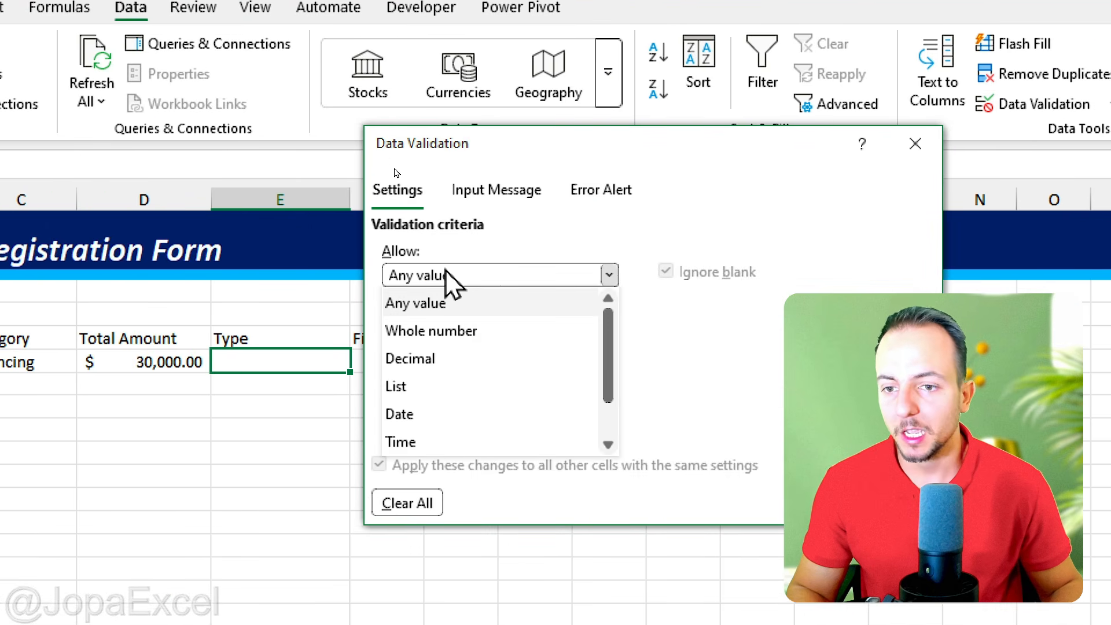
pyautogui.click(430, 383)
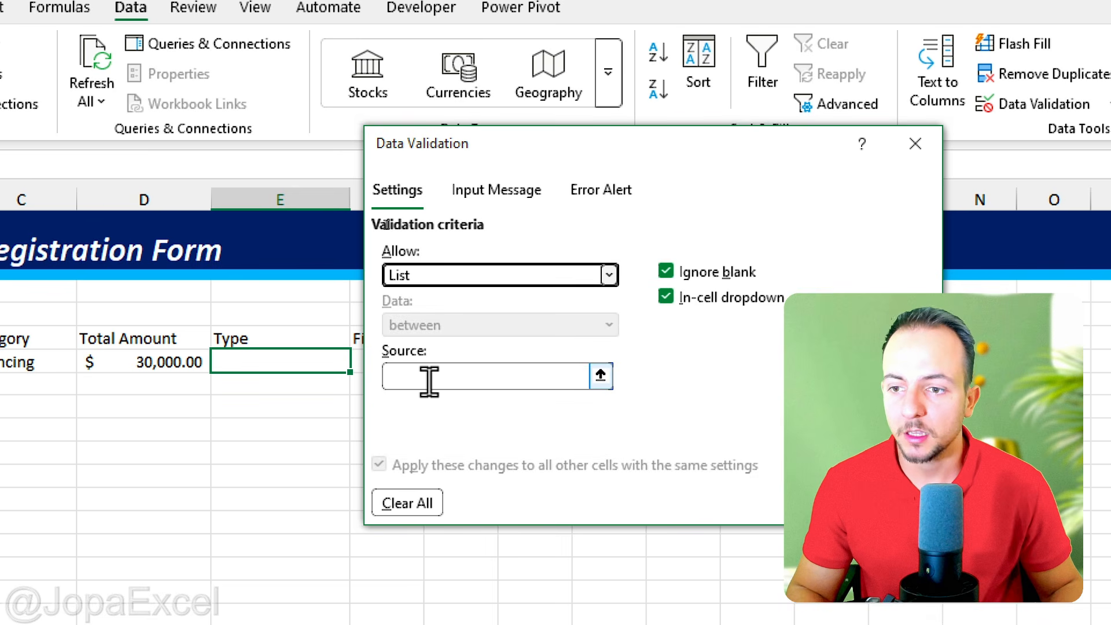
pyautogui.click(426, 378)
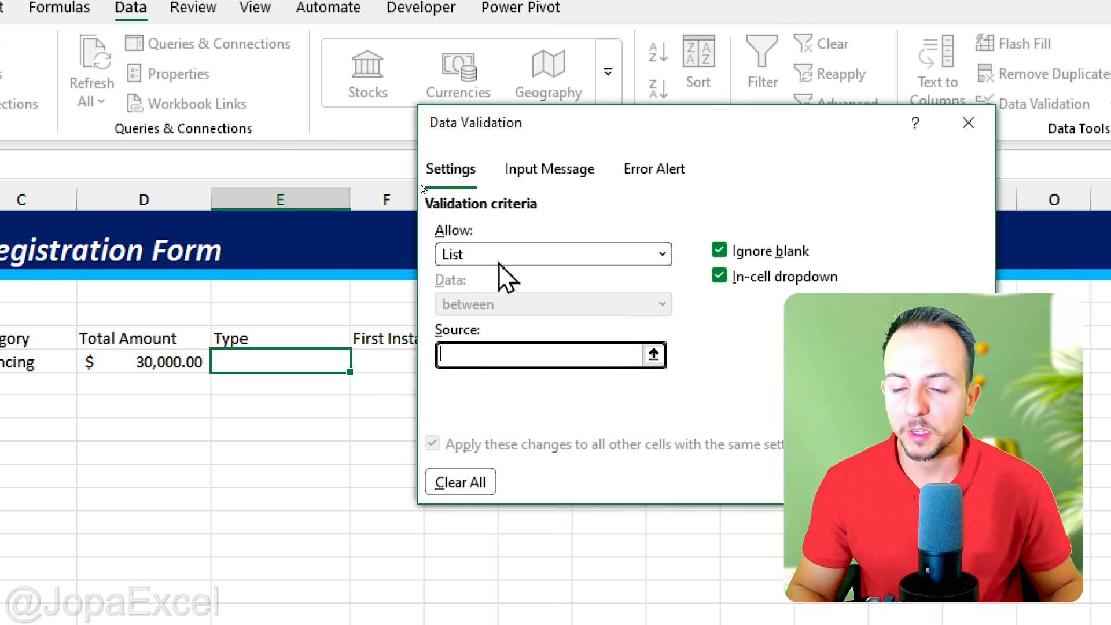
pyautogui.write('Incom')
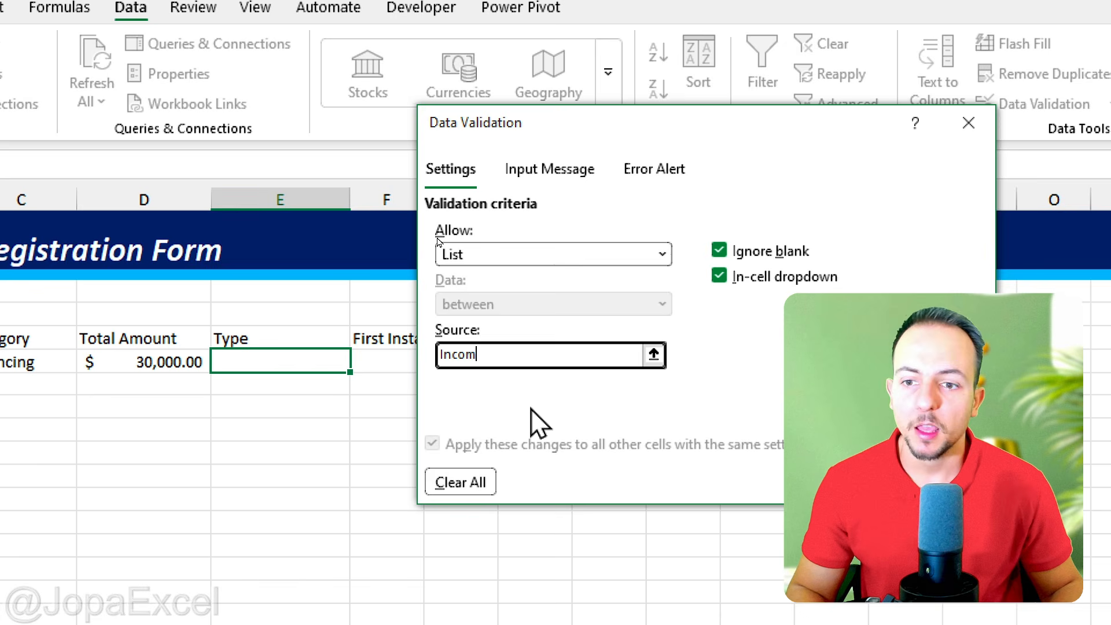
pyautogui.write('e,Expense')
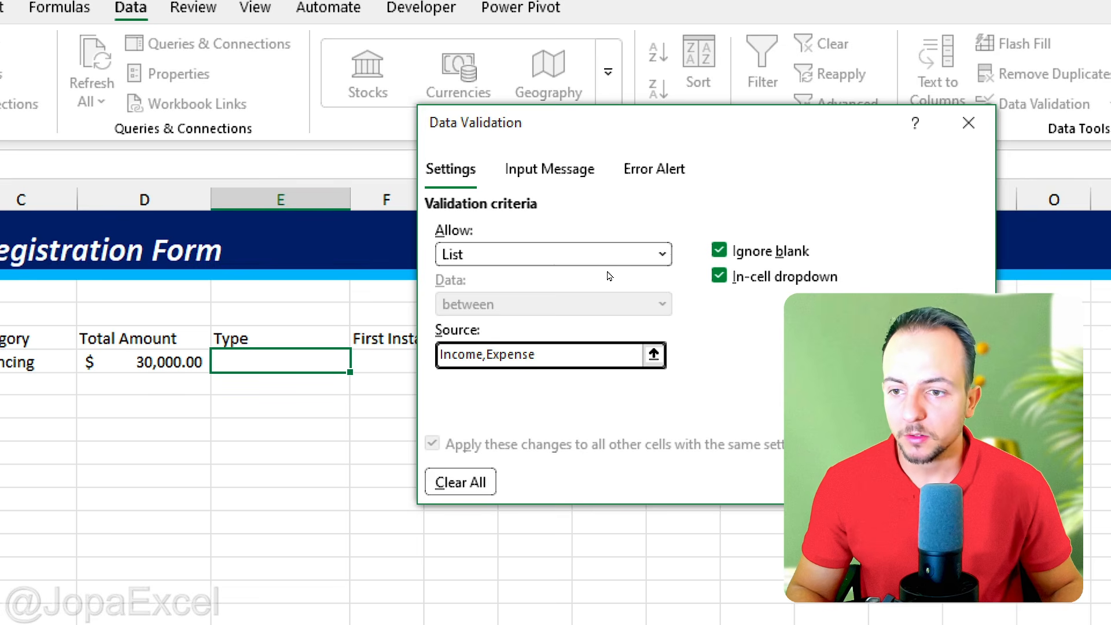
pyautogui.press('Return')
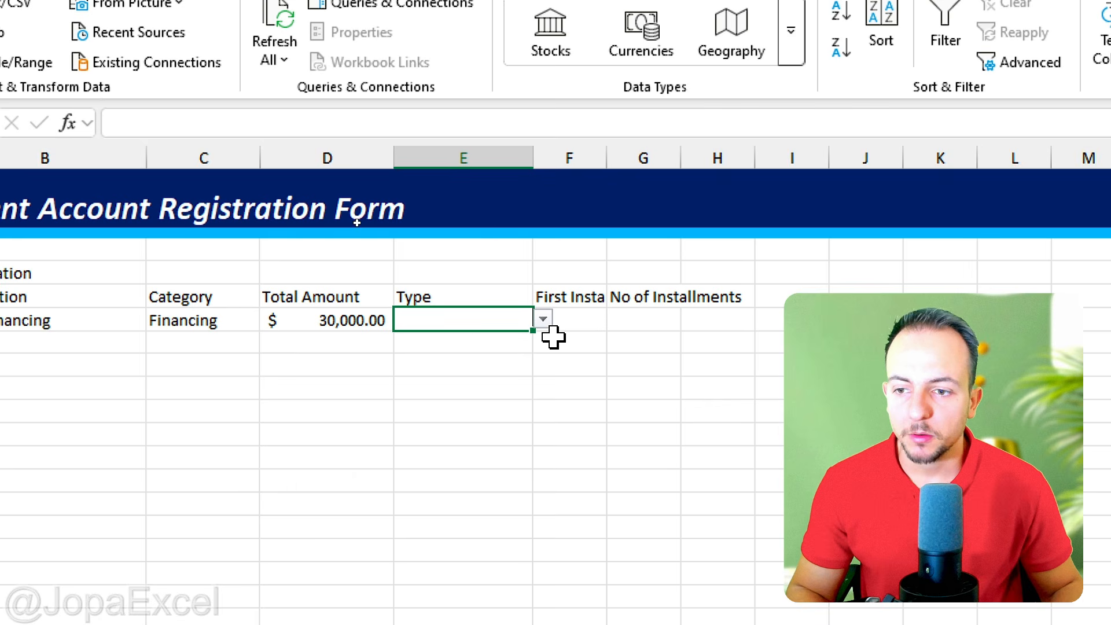
# Step: Try both options of the new drop-down list in E6 and finish with Expense as the type
pyautogui.click(542, 320)
pyautogui.click(502, 344)
pyautogui.click(543, 320)
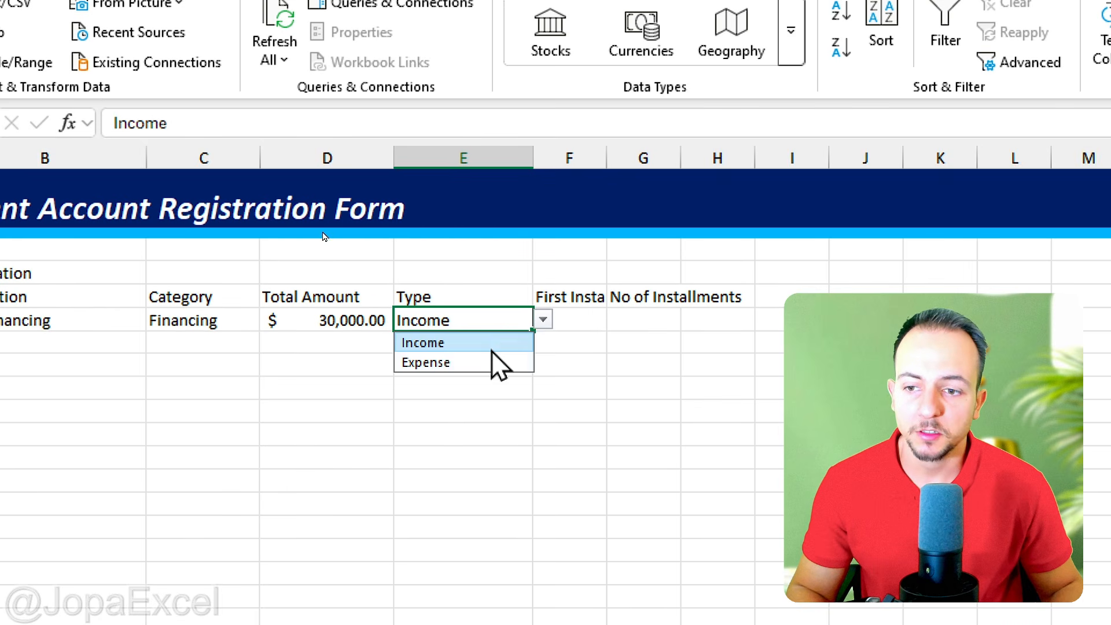
pyautogui.click(493, 361)
pyautogui.click(542, 319)
pyautogui.click(502, 342)
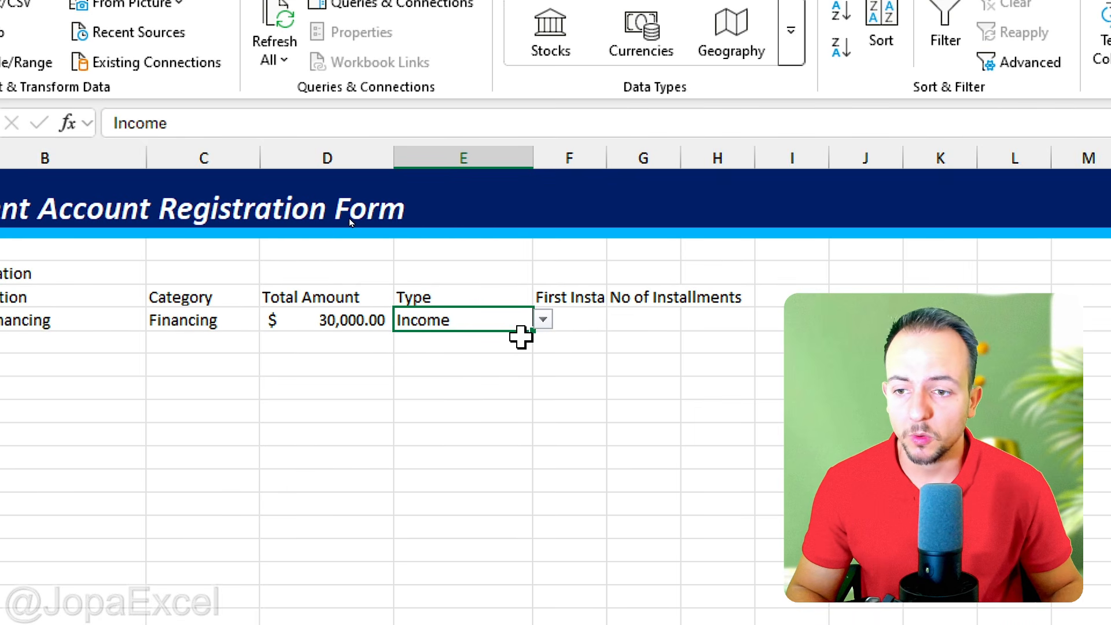
pyautogui.click(542, 319)
pyautogui.click(493, 361)
pyautogui.click(543, 320)
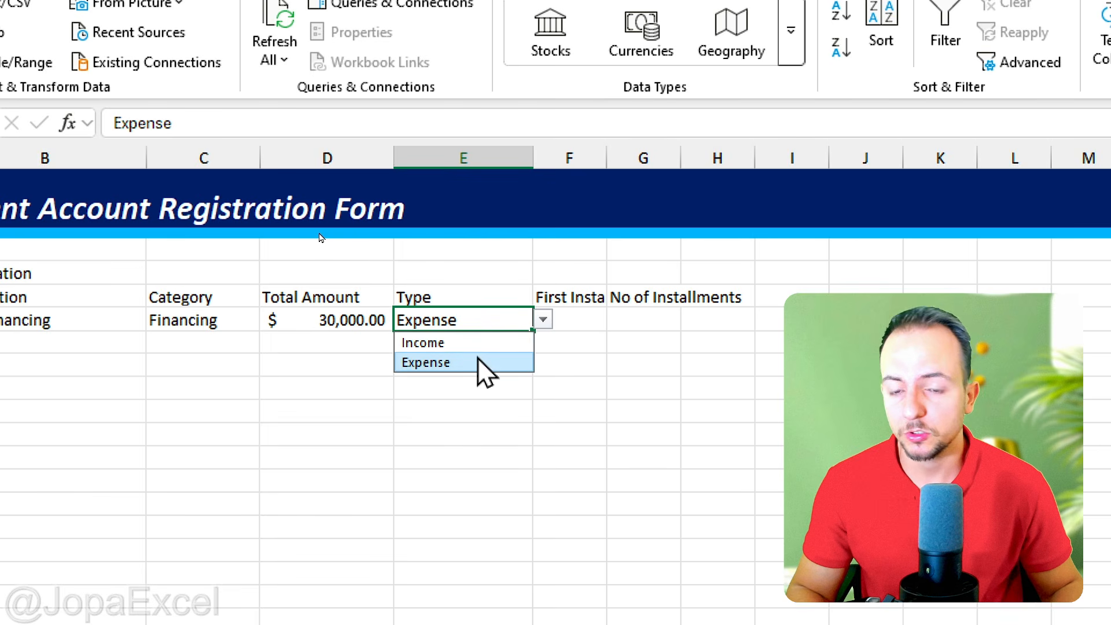
pyautogui.click(468, 343)
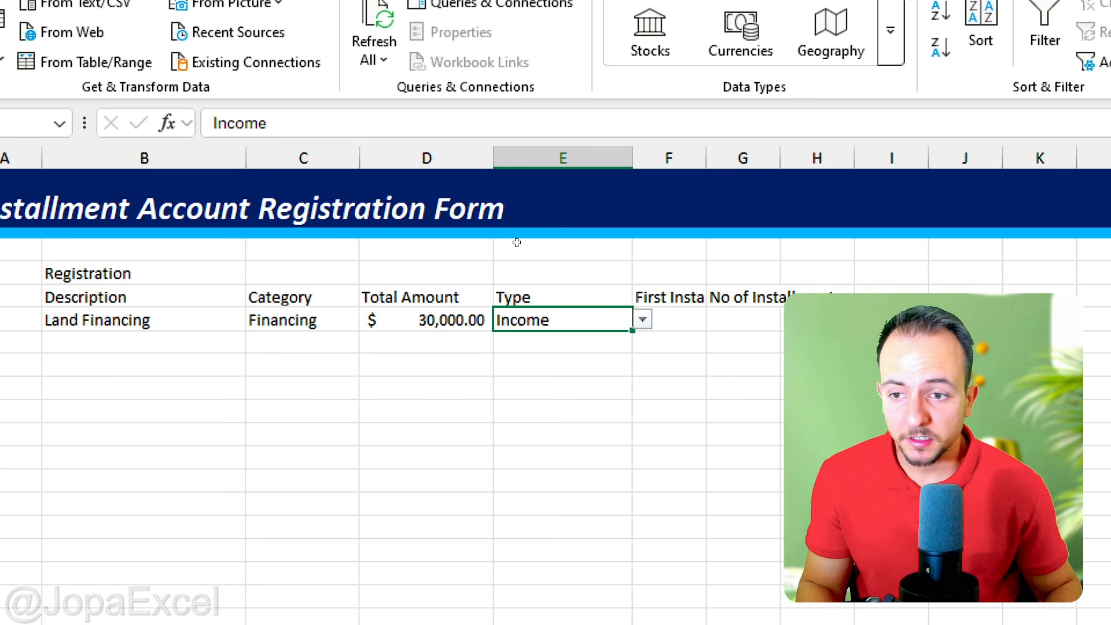
pyautogui.click(643, 321)
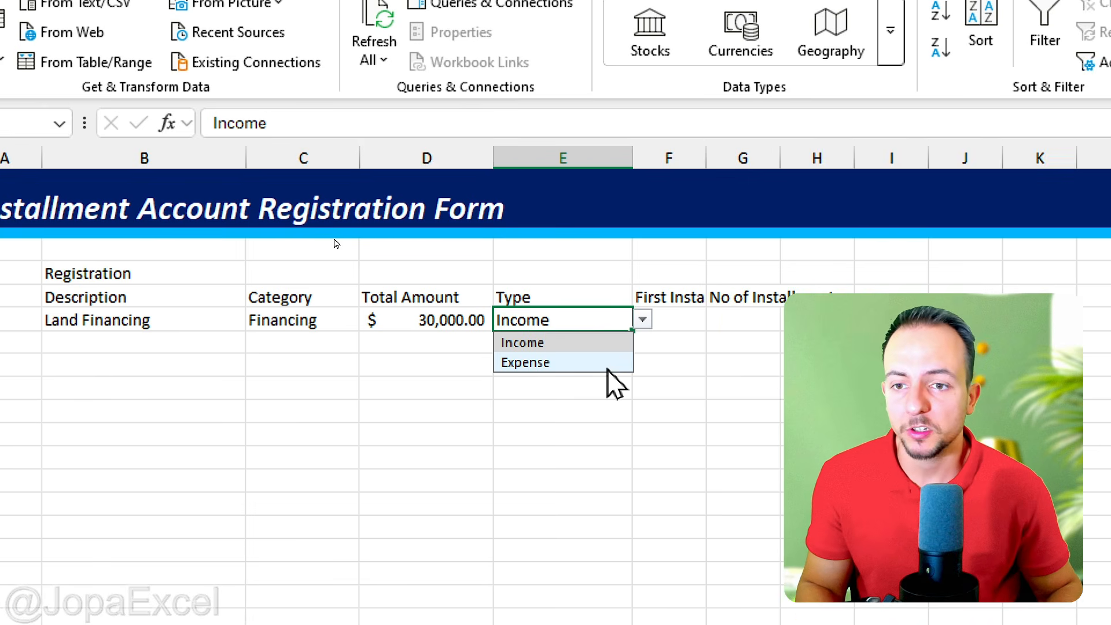
pyautogui.click(607, 365)
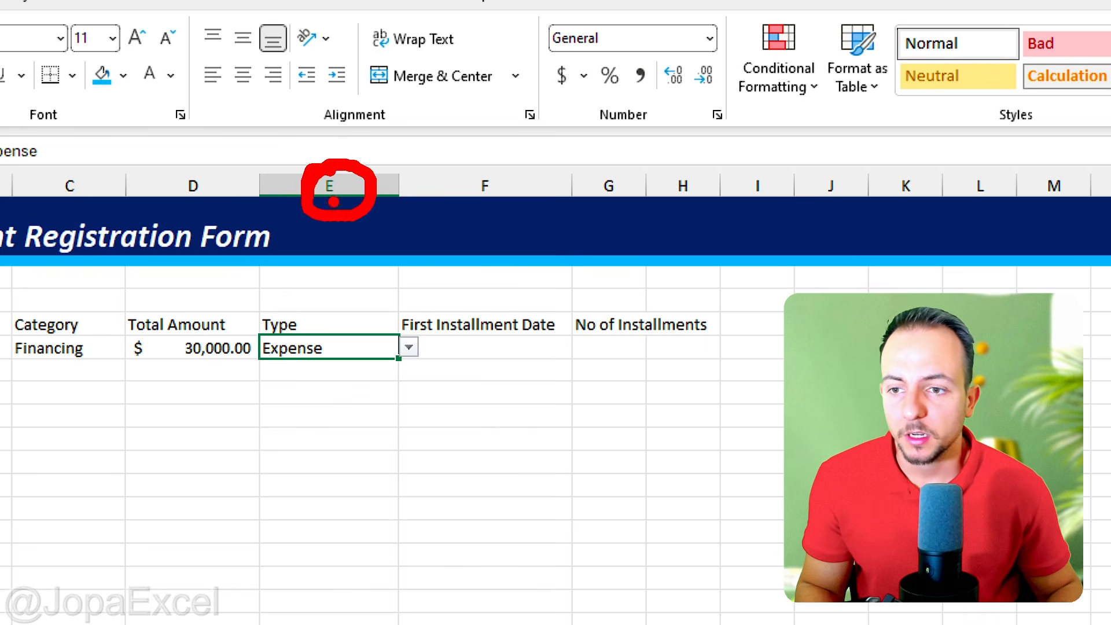
# Step: Add an Equal To conditional formatting rule to column E giving Expense cells Light Red Fill with Dark Red Text
pyautogui.click(330, 184)
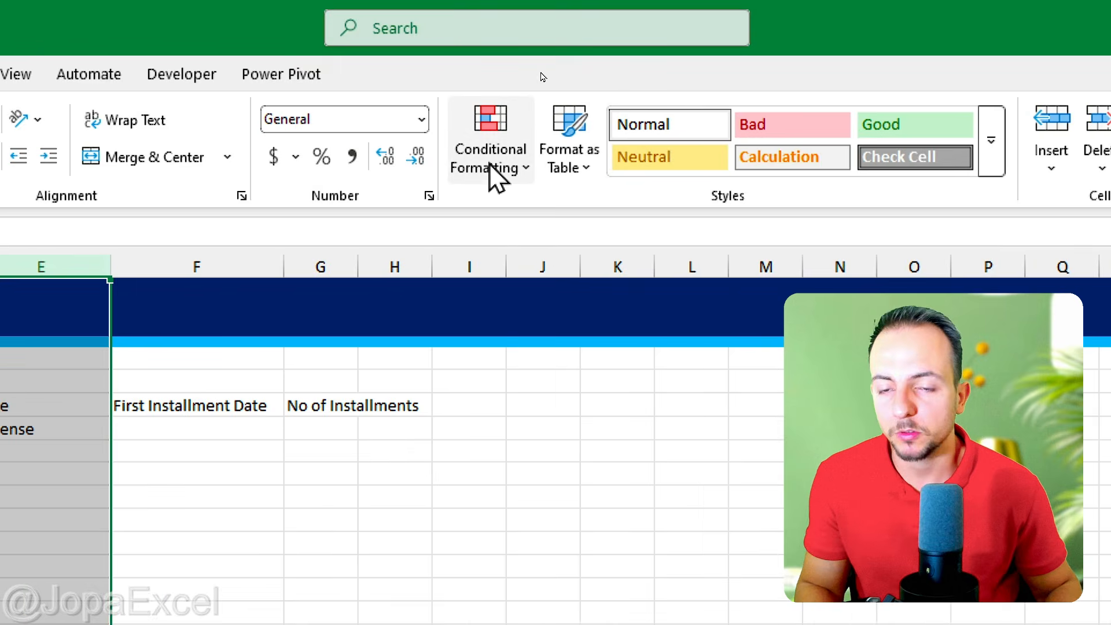
pyautogui.click(1076, 165)
pyautogui.moveTo(553, 217)
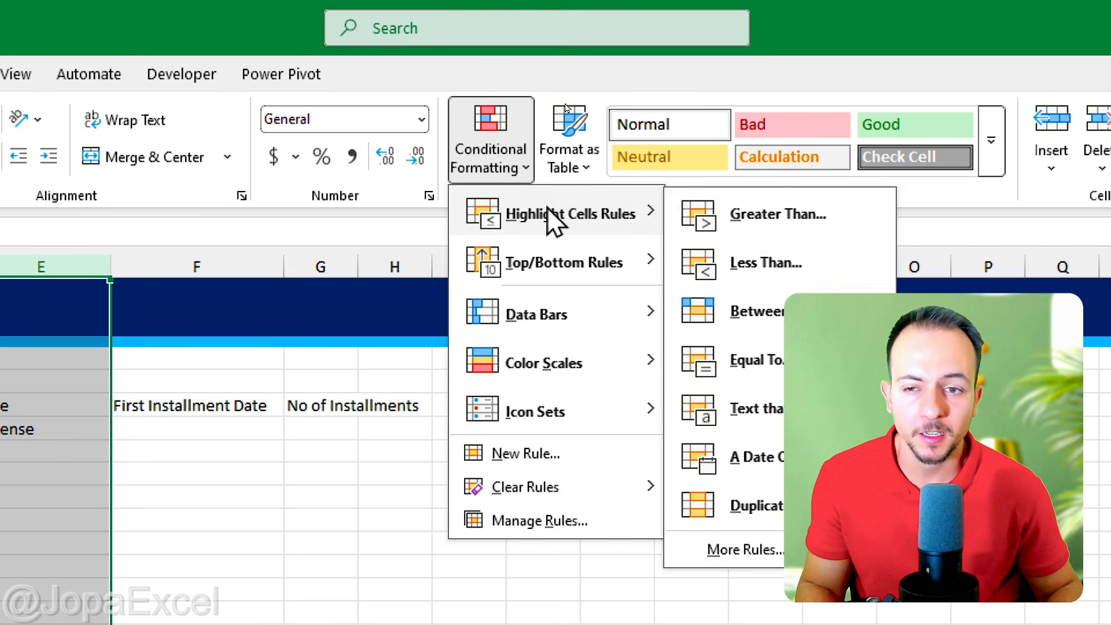
pyautogui.click(746, 371)
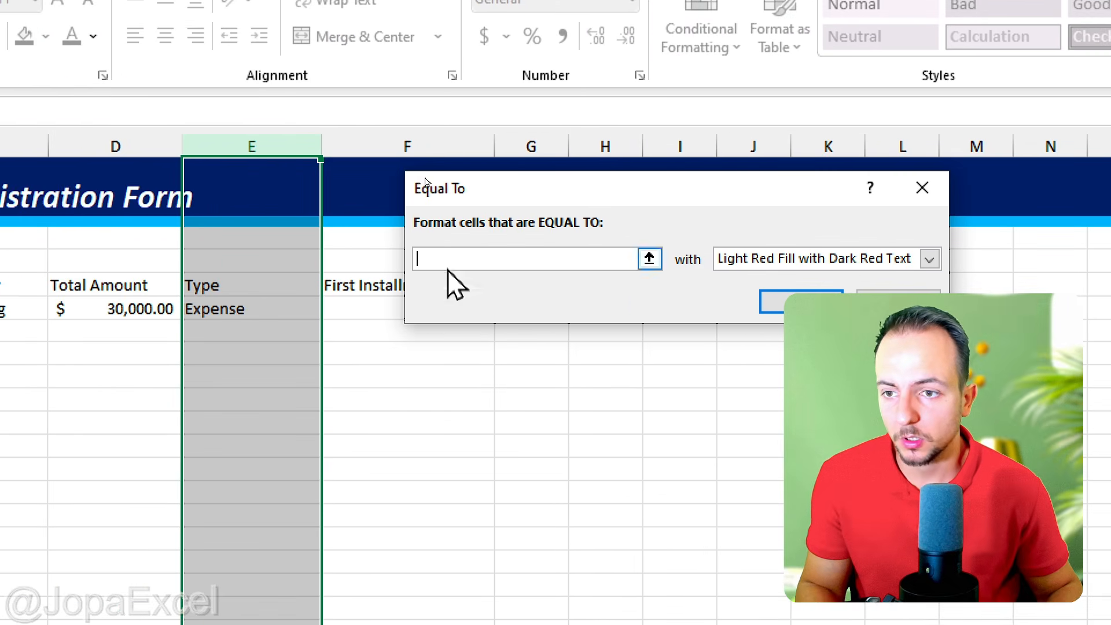
pyautogui.moveTo(362, 207); pyautogui.dragTo(327, 207)
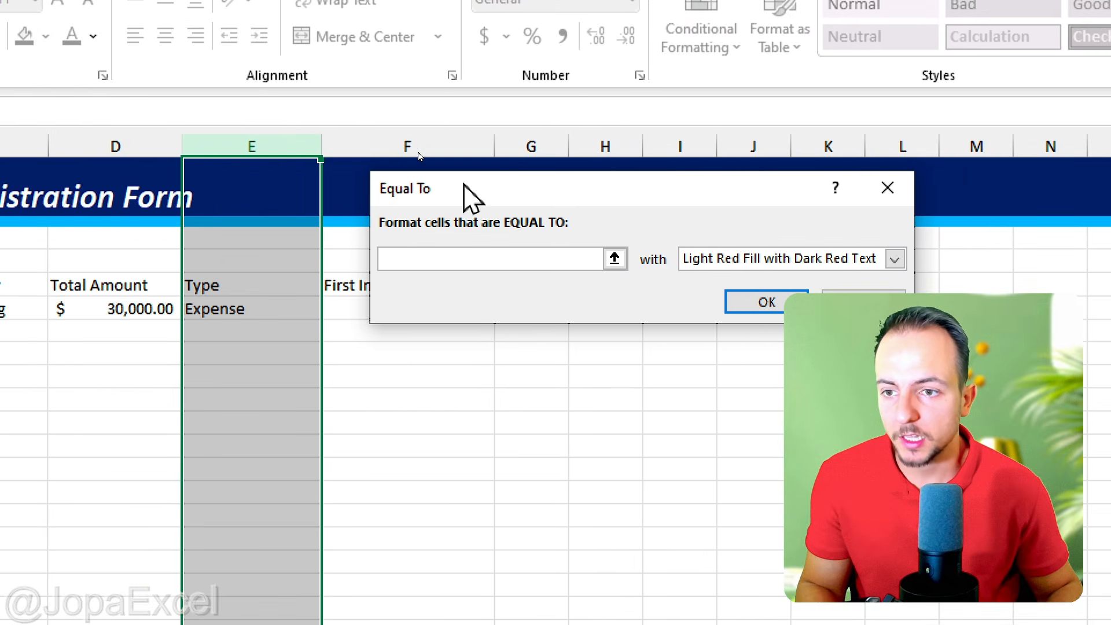
pyautogui.write('Expense')
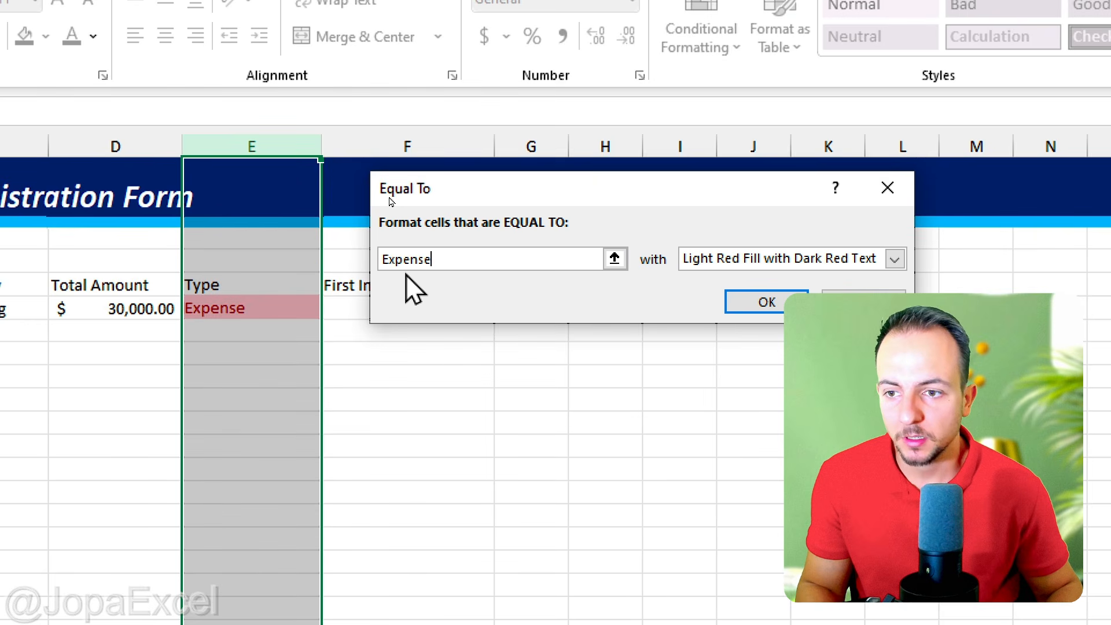
pyautogui.click(751, 258)
pyautogui.click(751, 258)
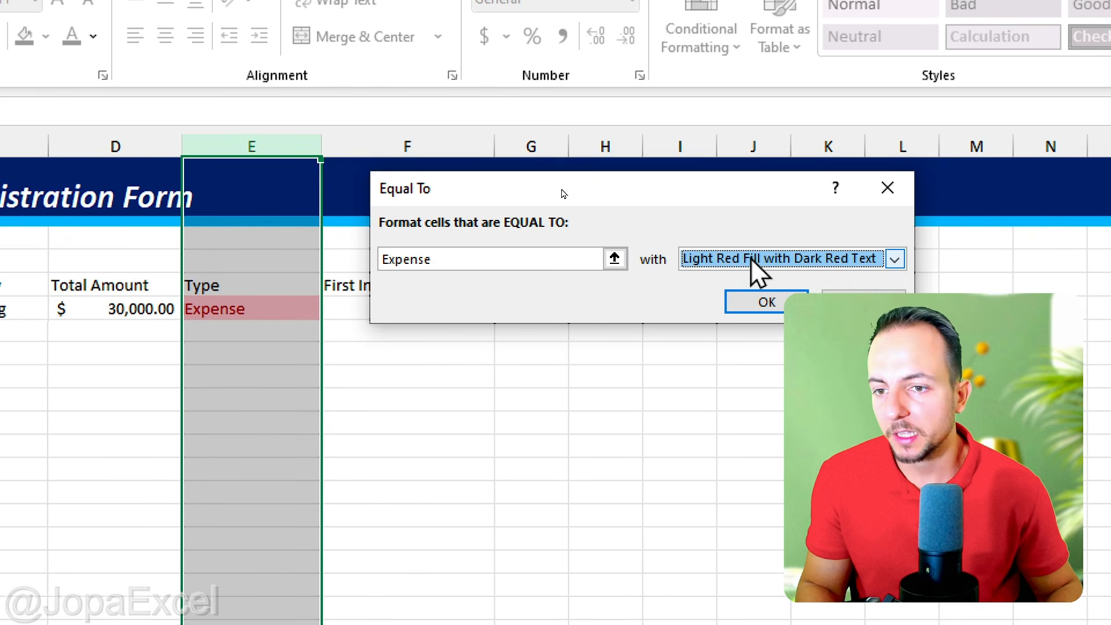
pyautogui.click(768, 302)
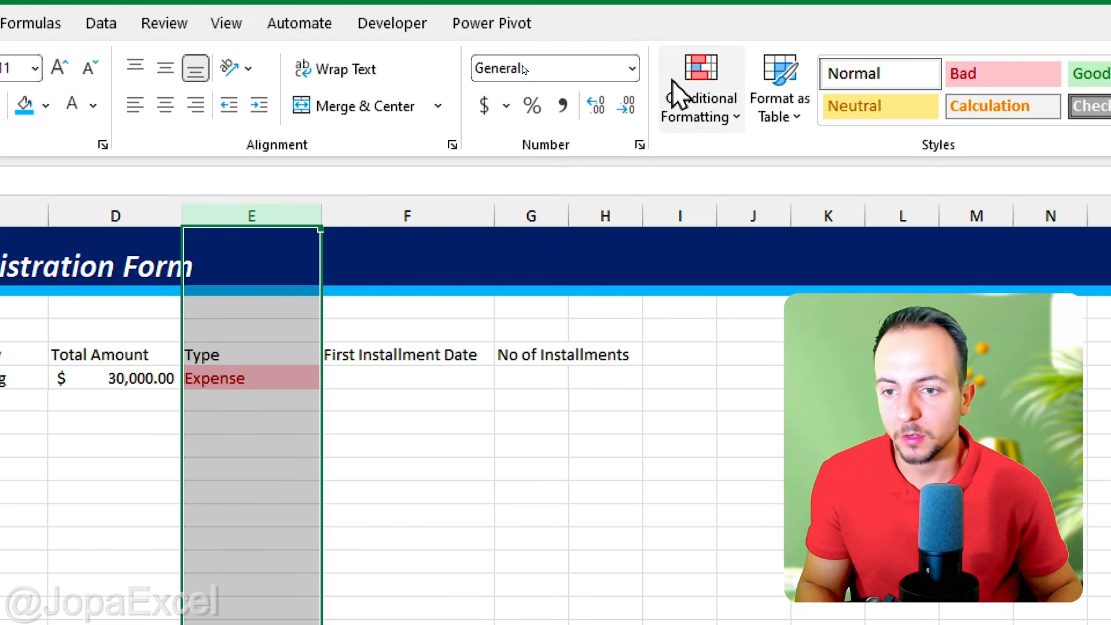
# Step: Add a second Equal To conditional formatting rule to column E giving Income cells Green Fill with Dark Green Text
pyautogui.click(703, 34)
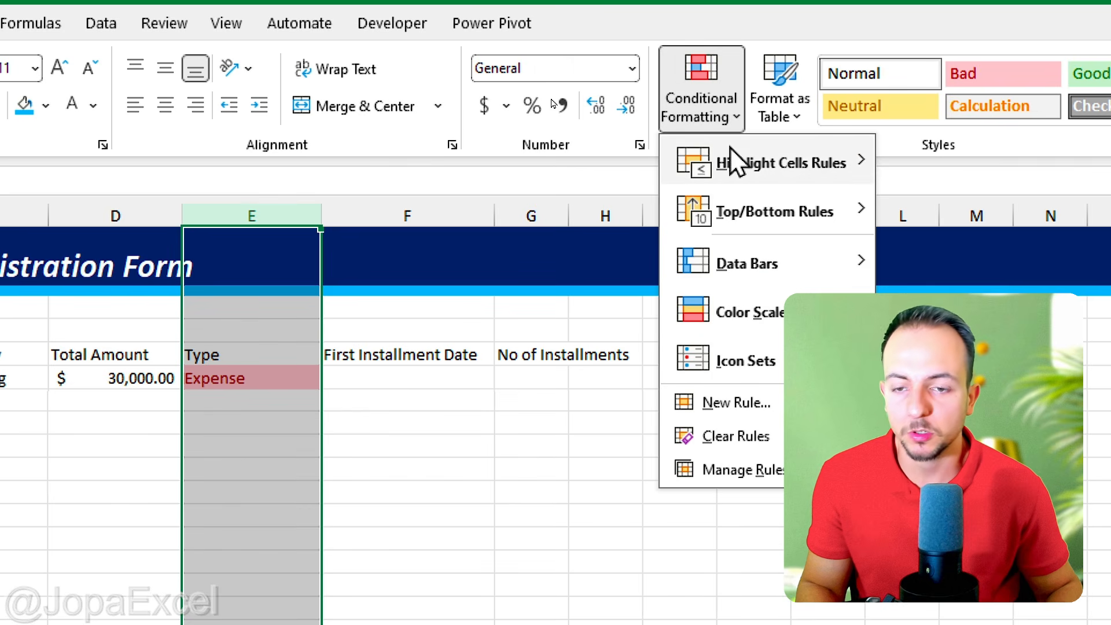
pyautogui.moveTo(735, 91)
pyautogui.click(751, 309)
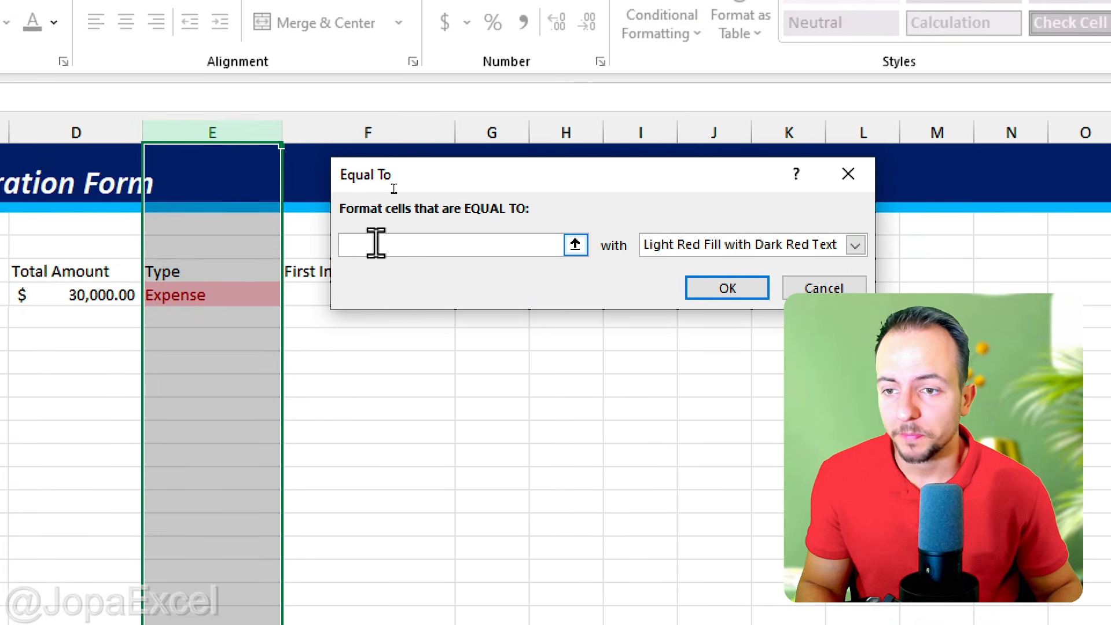
pyautogui.write('Inc')
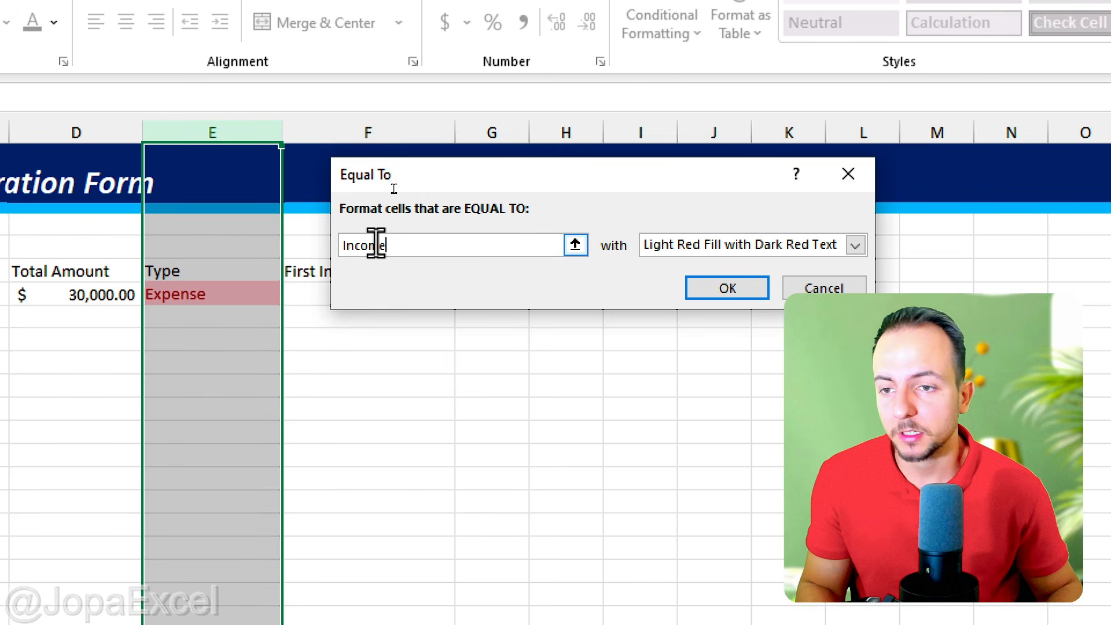
pyautogui.write('ome')
pyautogui.click(657, 250)
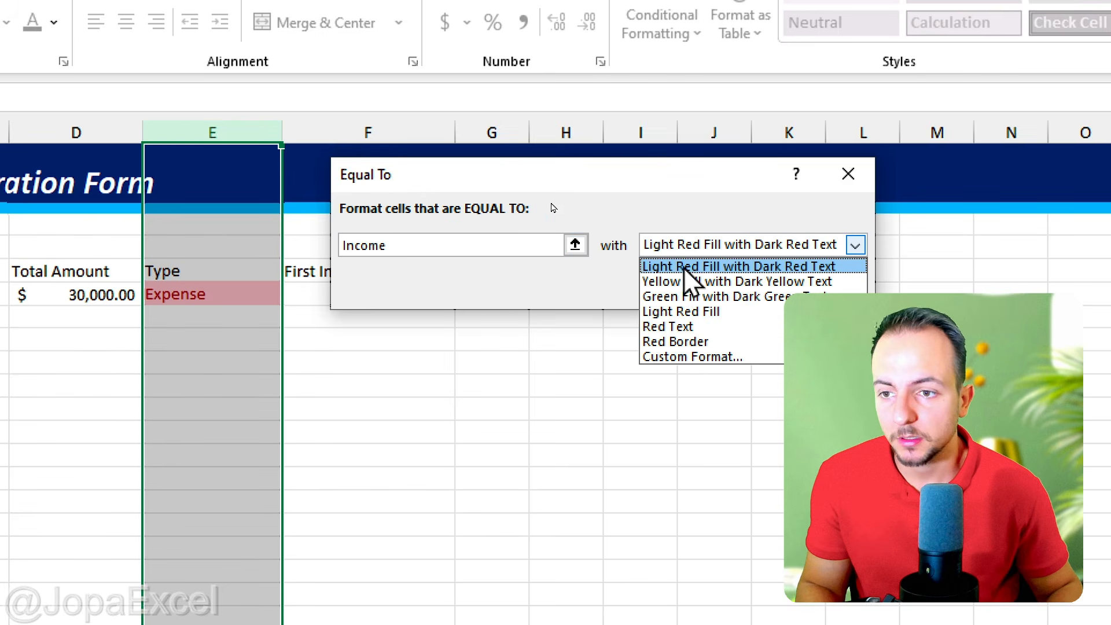
pyautogui.click(697, 297)
pyautogui.click(724, 289)
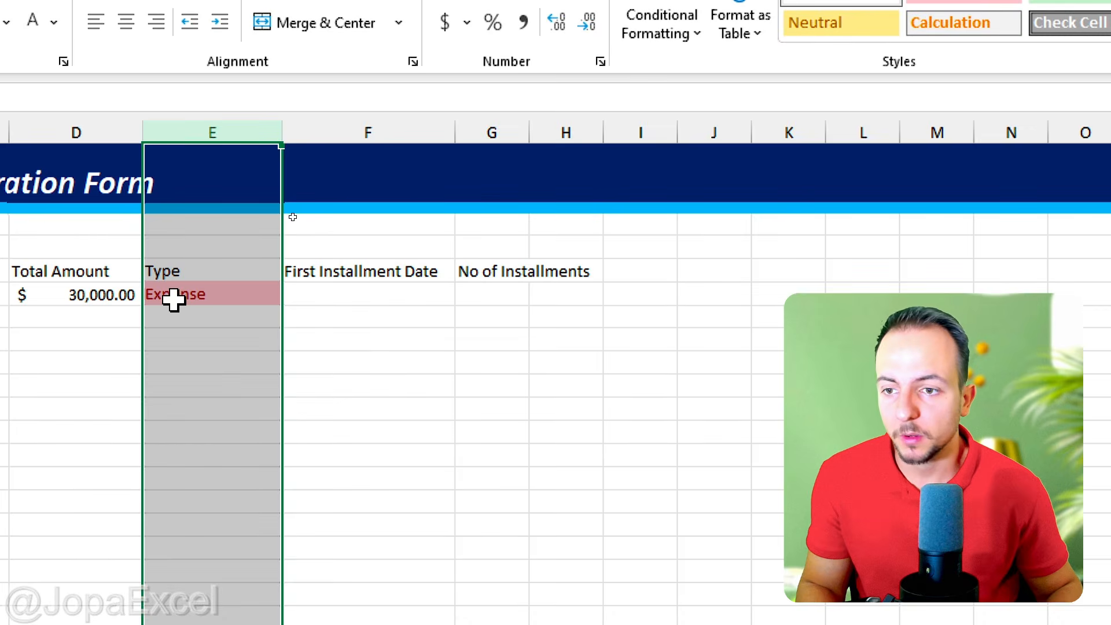
# Step: Test the conditional formatting in E6 by alternating the type between Income and Expense, ending on Expense
pyautogui.click(173, 297)
pyautogui.click(293, 294)
pyautogui.click(229, 315)
pyautogui.click(293, 294)
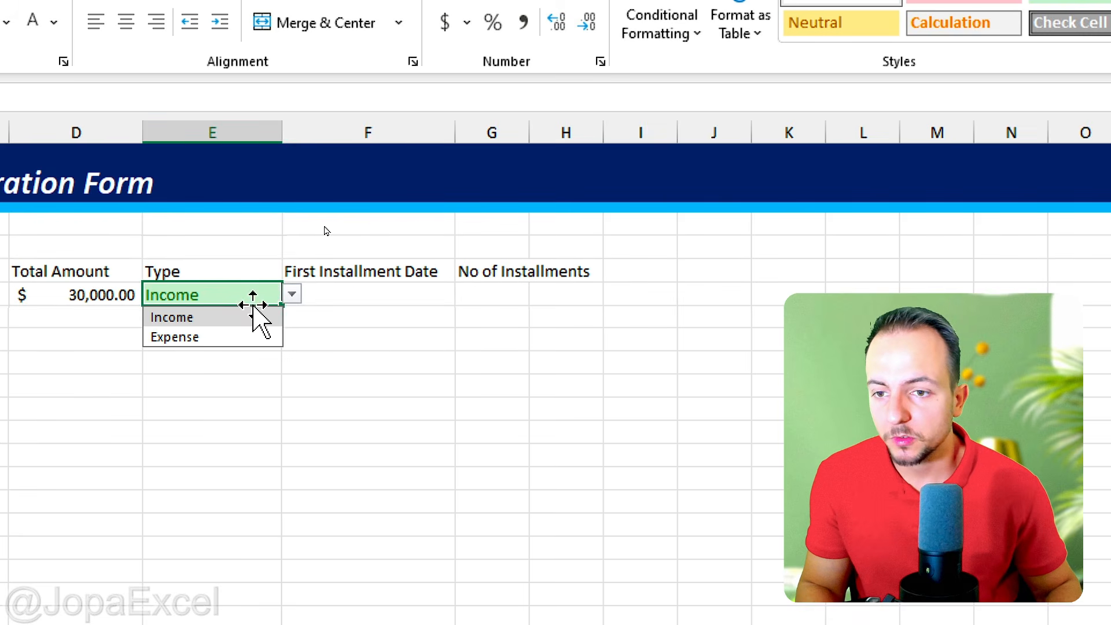
pyautogui.click(231, 335)
pyautogui.click(293, 294)
pyautogui.click(257, 314)
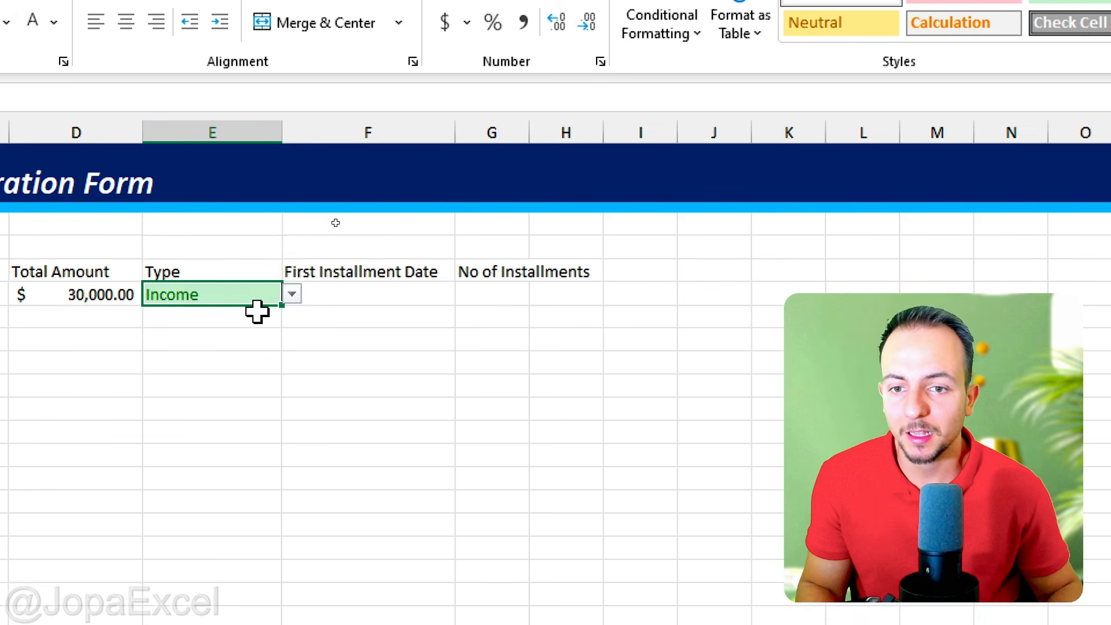
pyautogui.click(292, 294)
pyautogui.click(236, 335)
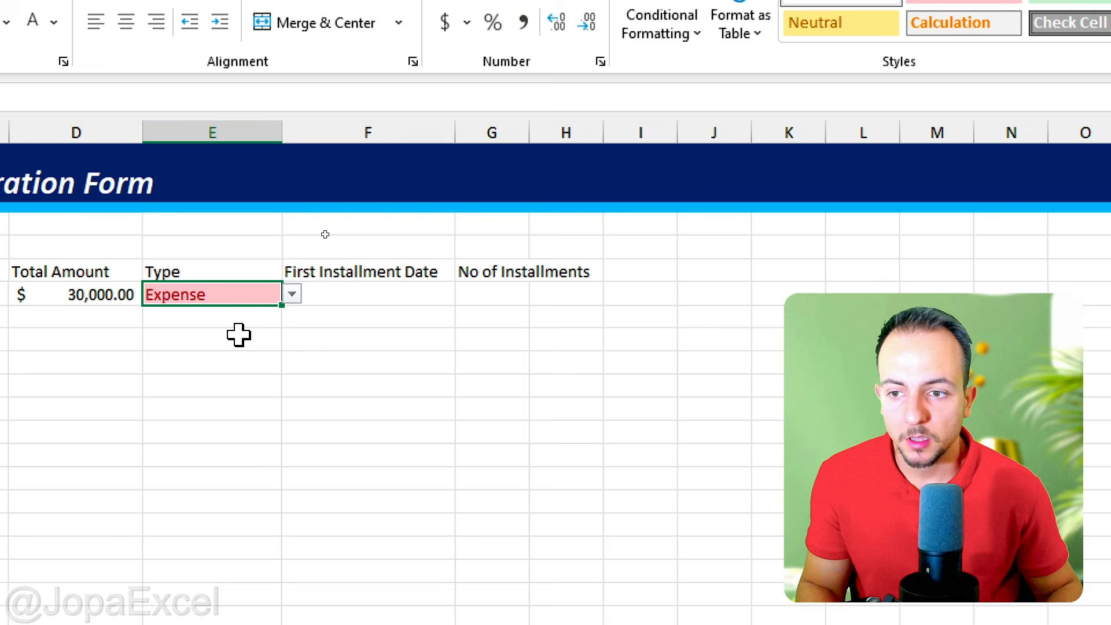
pyautogui.click(292, 295)
pyautogui.click(231, 317)
pyautogui.click(292, 295)
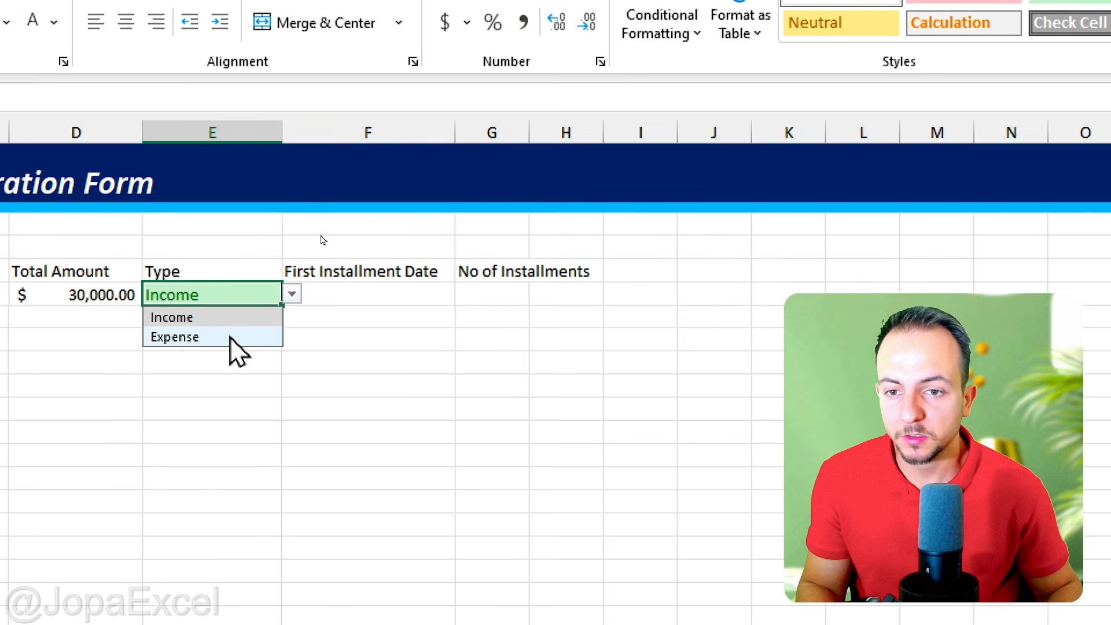
pyautogui.click(230, 335)
# Step: Widen column F slightly and enter the first installment date 03/14/2027 in F6
pyautogui.click(330, 300)
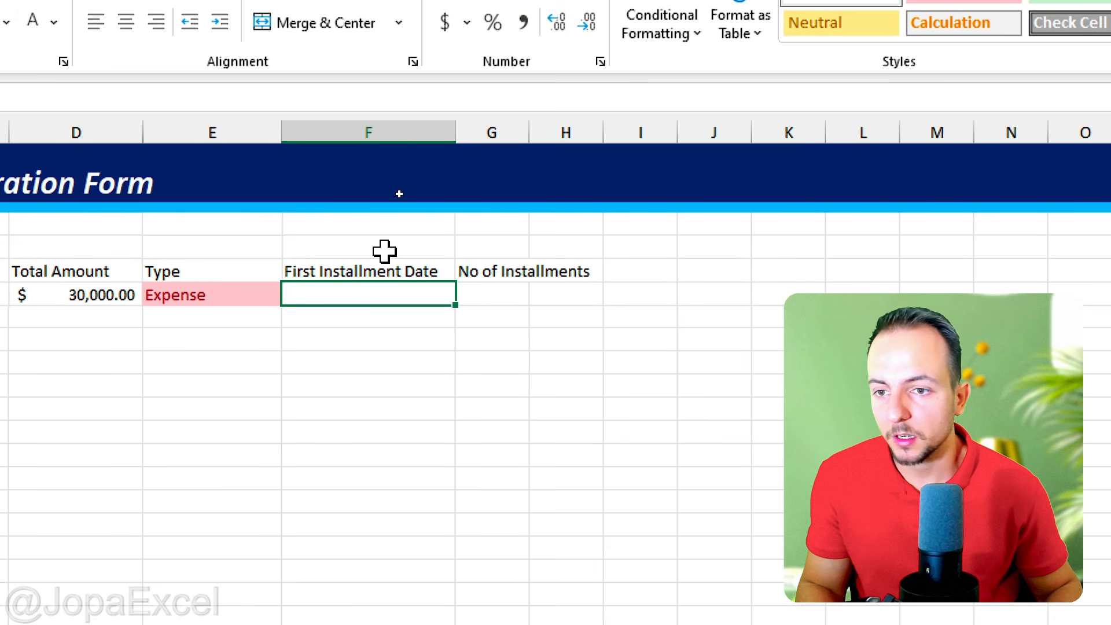
pyautogui.click(401, 132)
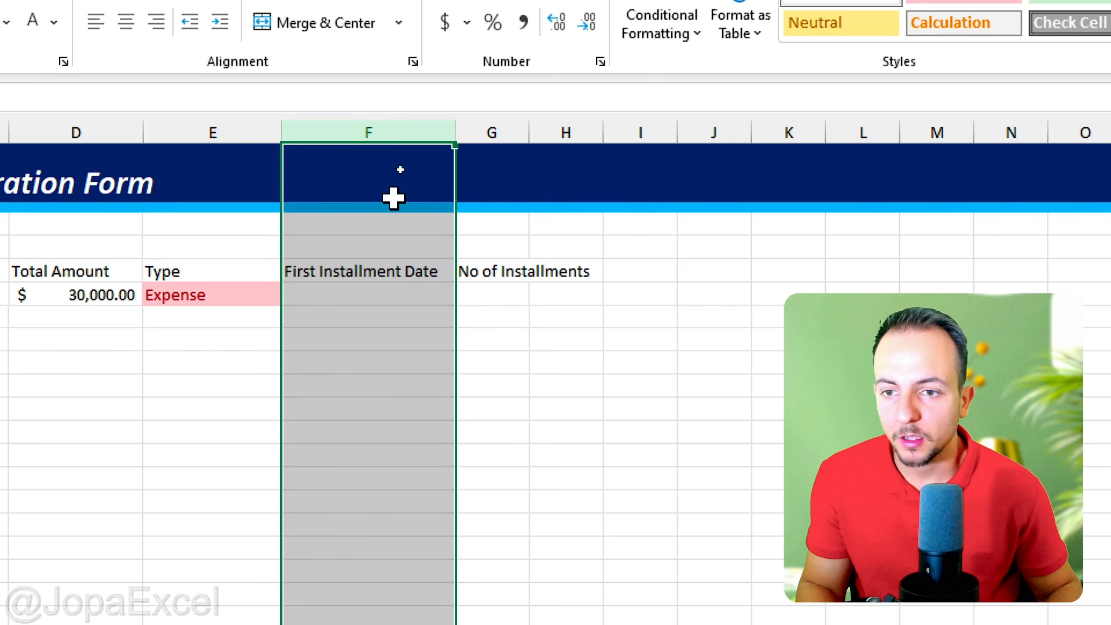
pyautogui.moveTo(455, 133); pyautogui.dragTo(473, 134)
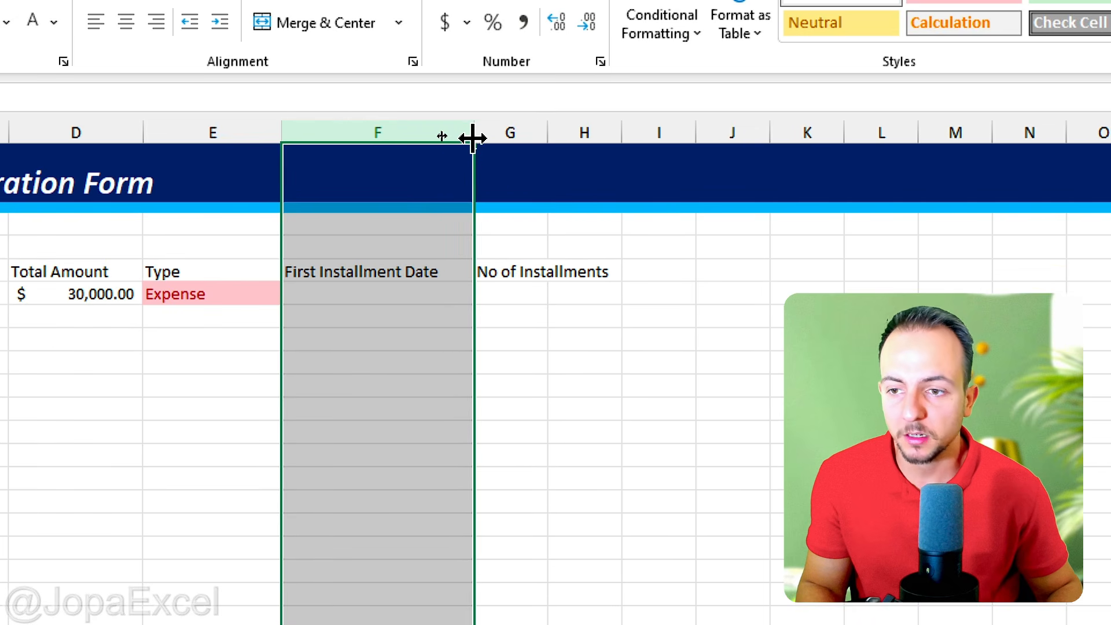
pyautogui.click(385, 298)
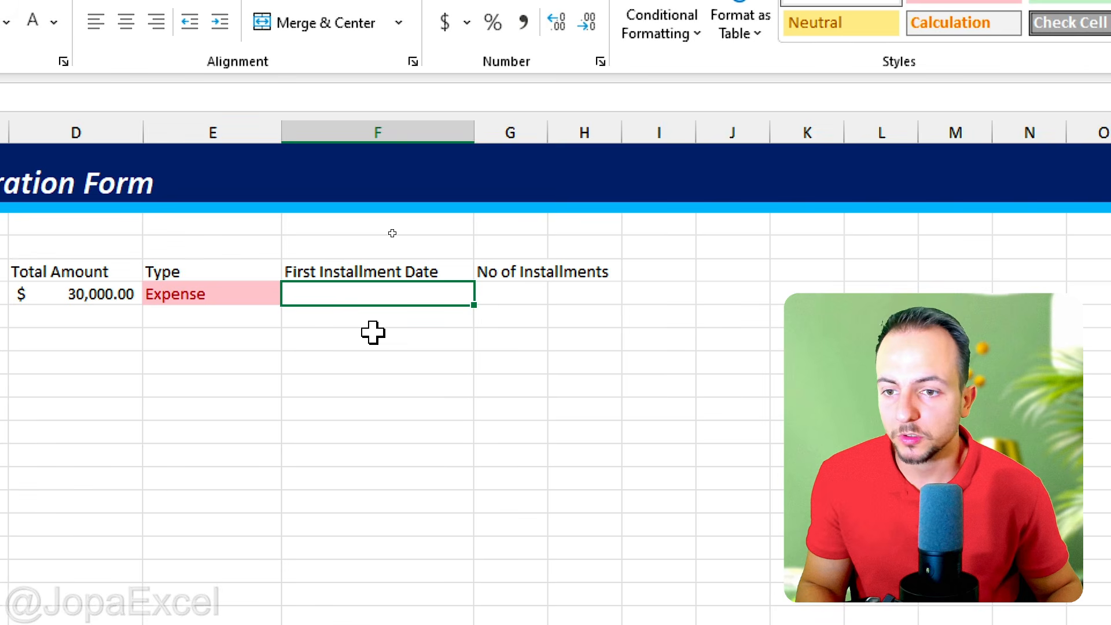
pyautogui.write('03/14/202')
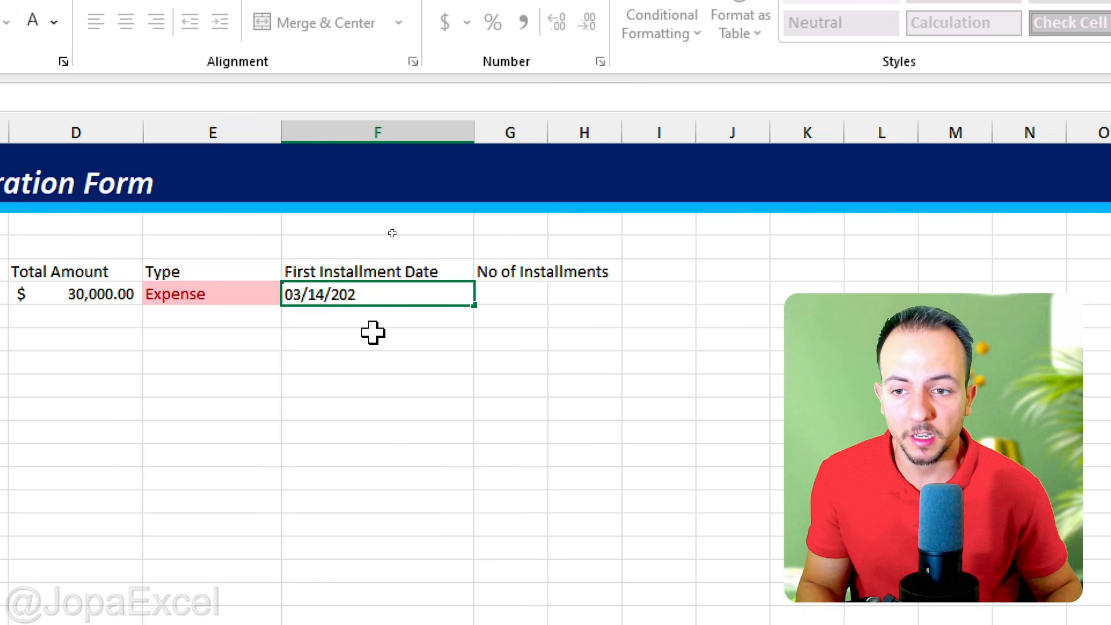
pyautogui.write('7')
pyautogui.press('Return')
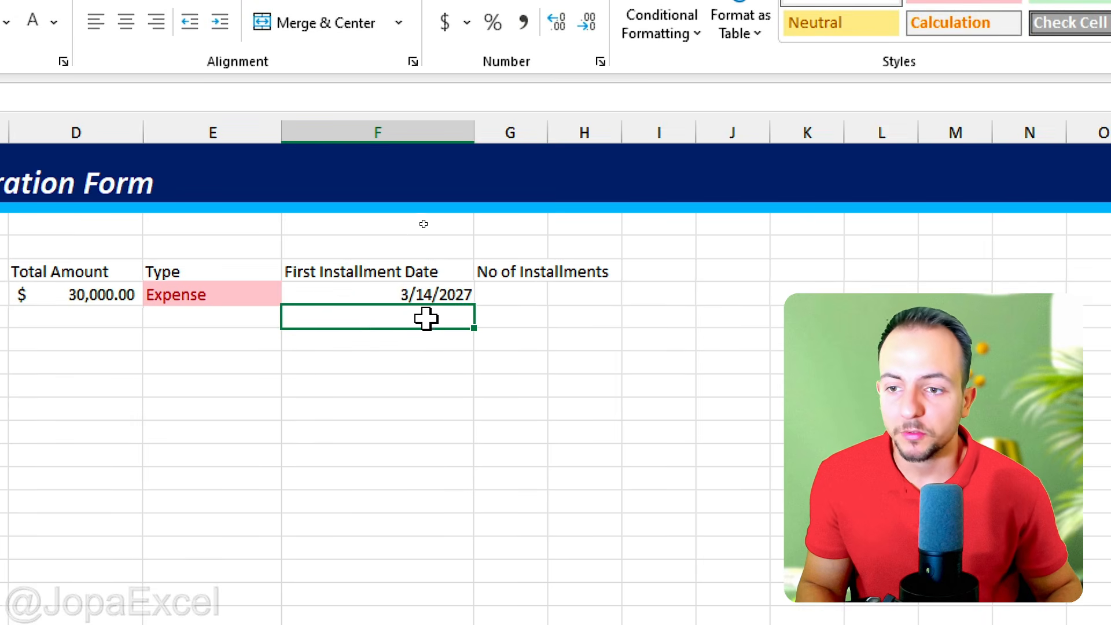
# Step: Widen column G so the No of Installments header fits inside it
pyautogui.click(439, 295)
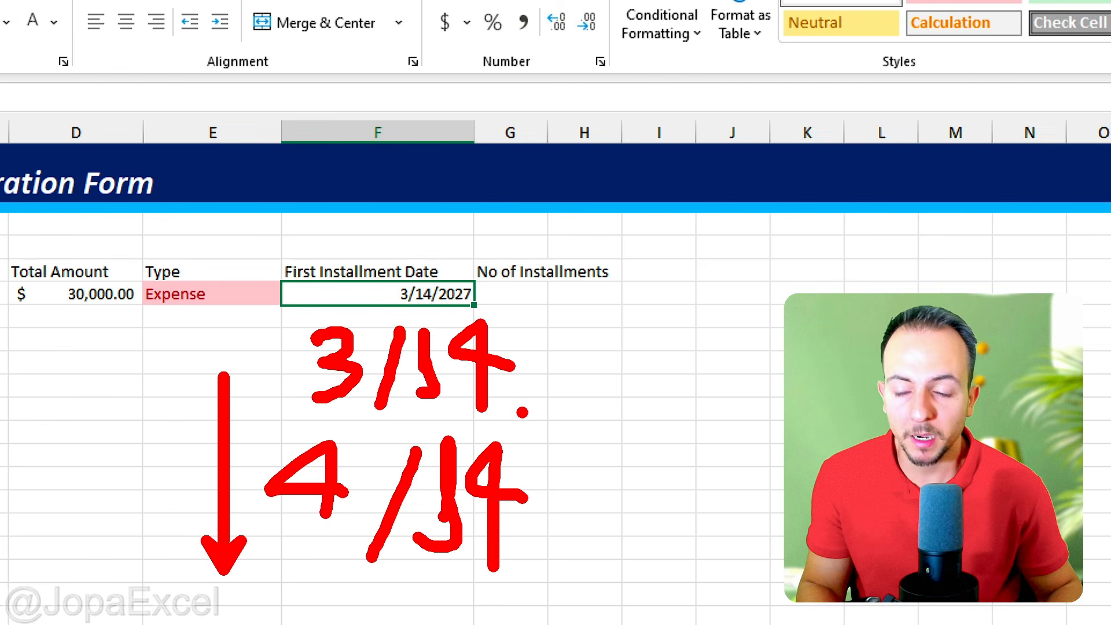
pyautogui.click(539, 295)
pyautogui.moveTo(552, 143); pyautogui.dragTo(628, 132)
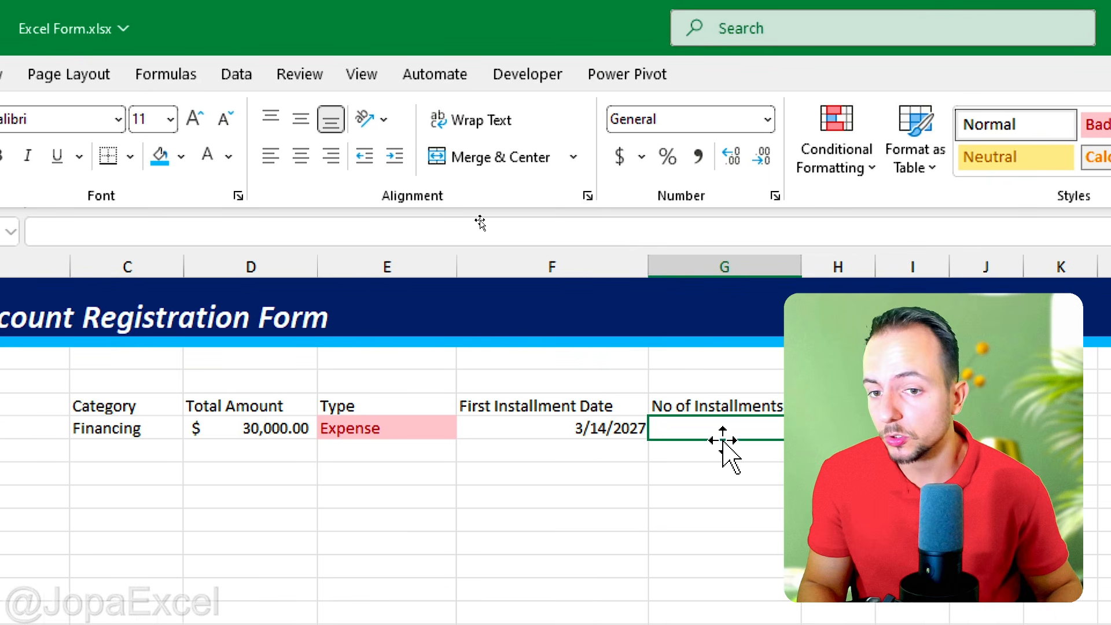
# Step: Add a List data validation to G6 with the source 1,2,3,4,5,6,7,8,9,10,11,12
pyautogui.click(237, 74)
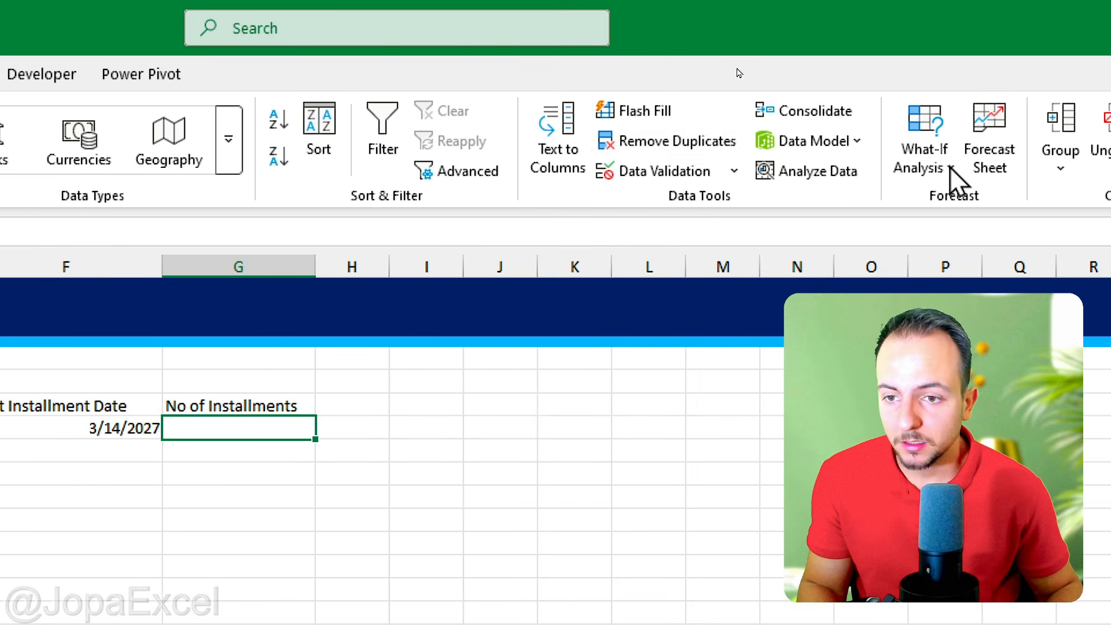
pyautogui.click(634, 171)
pyautogui.moveTo(313, 198); pyautogui.dragTo(614, 125)
pyautogui.click(443, 246)
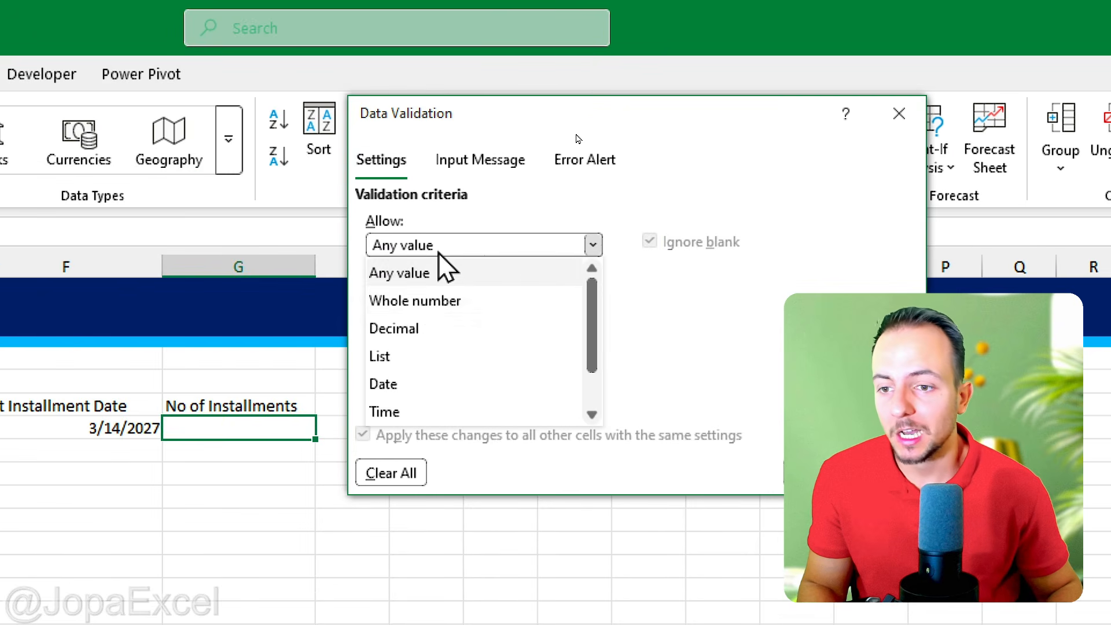
pyautogui.click(397, 358)
pyautogui.click(382, 345)
pyautogui.write('1,2,3')
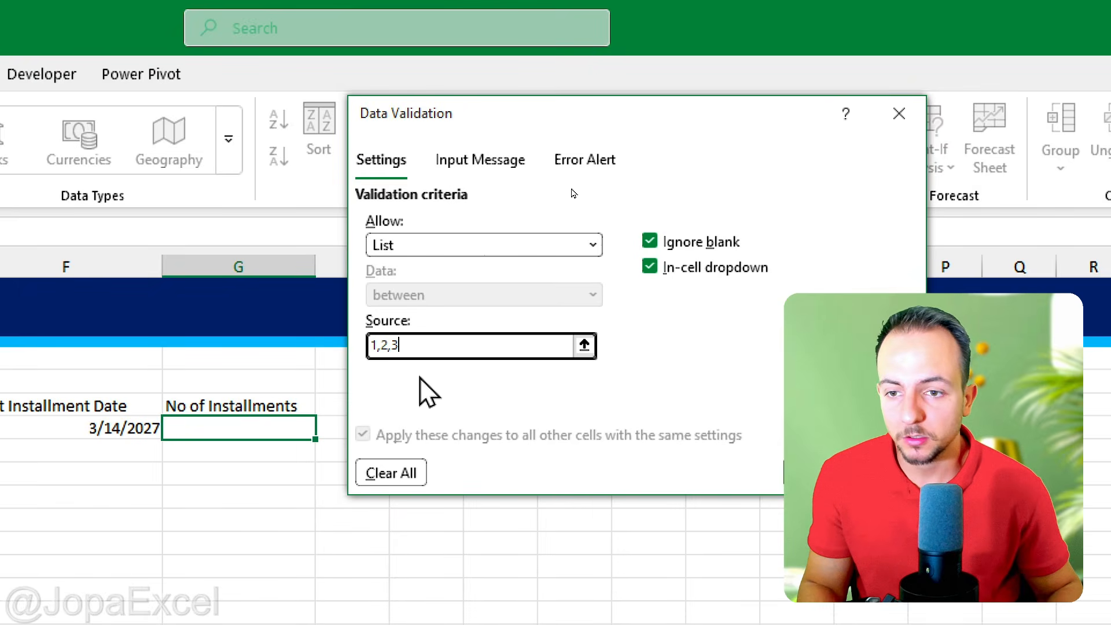
pyautogui.write(',4,5,6,7,8,9,10,11,12')
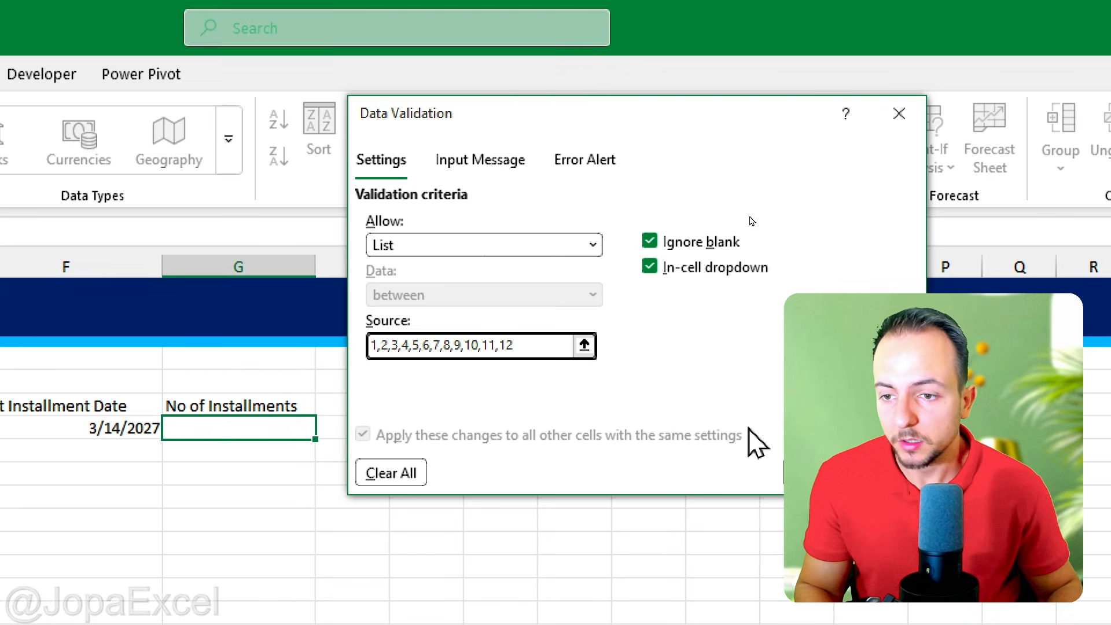
pyautogui.press('Return')
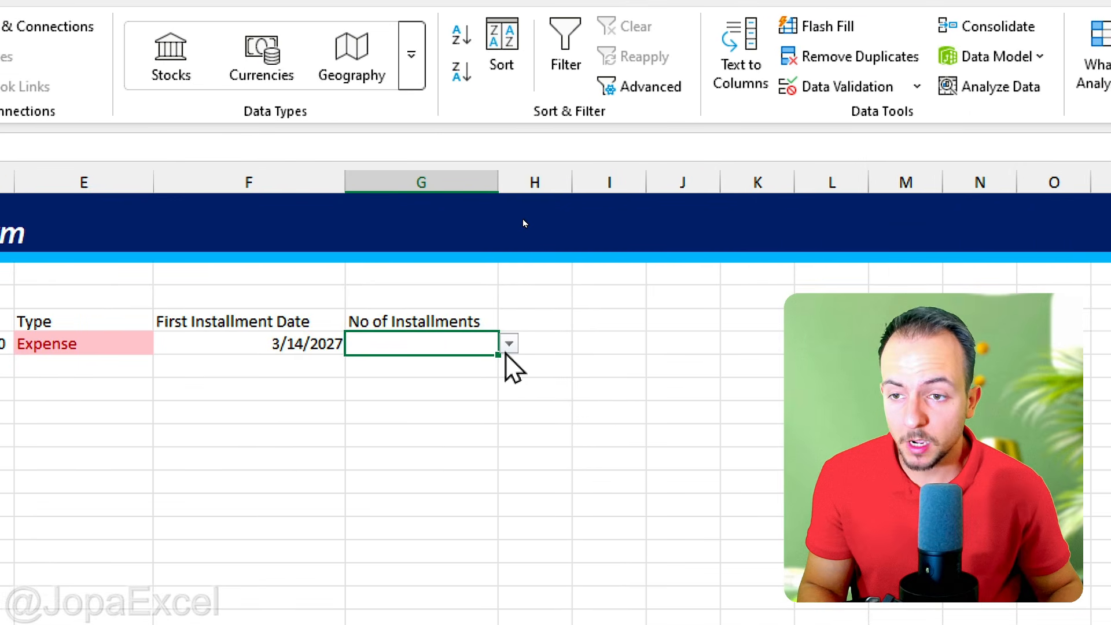
# Step: Test the drop-down in G6 by choosing several installment counts, ending on 12
pyautogui.click(325, 428)
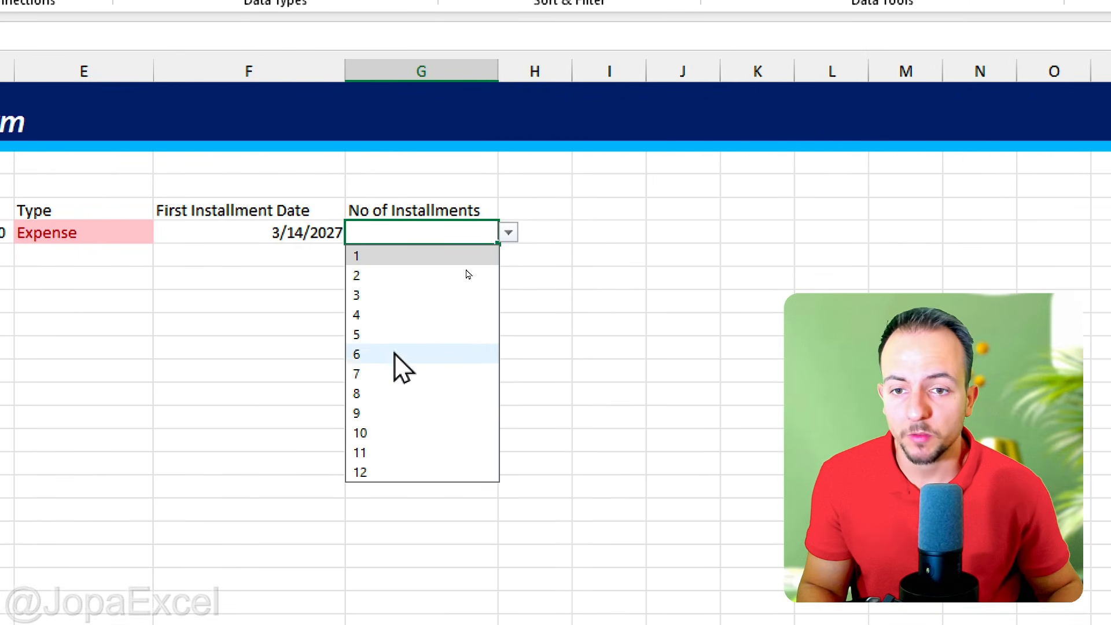
pyautogui.click(385, 427)
pyautogui.click(509, 232)
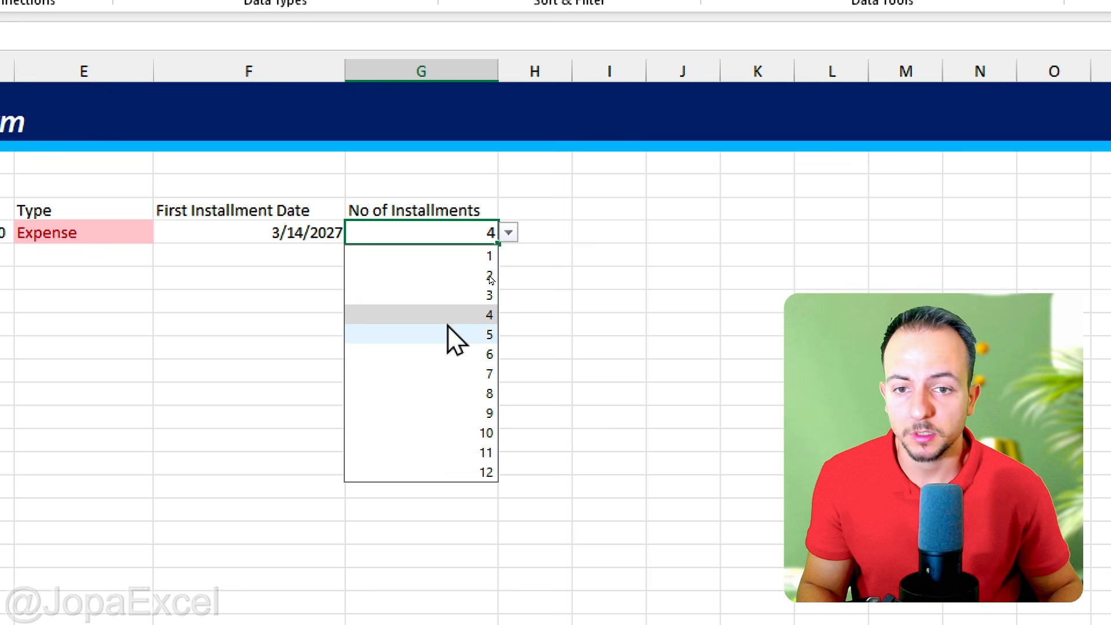
pyautogui.click(432, 450)
pyautogui.click(509, 232)
pyautogui.click(449, 468)
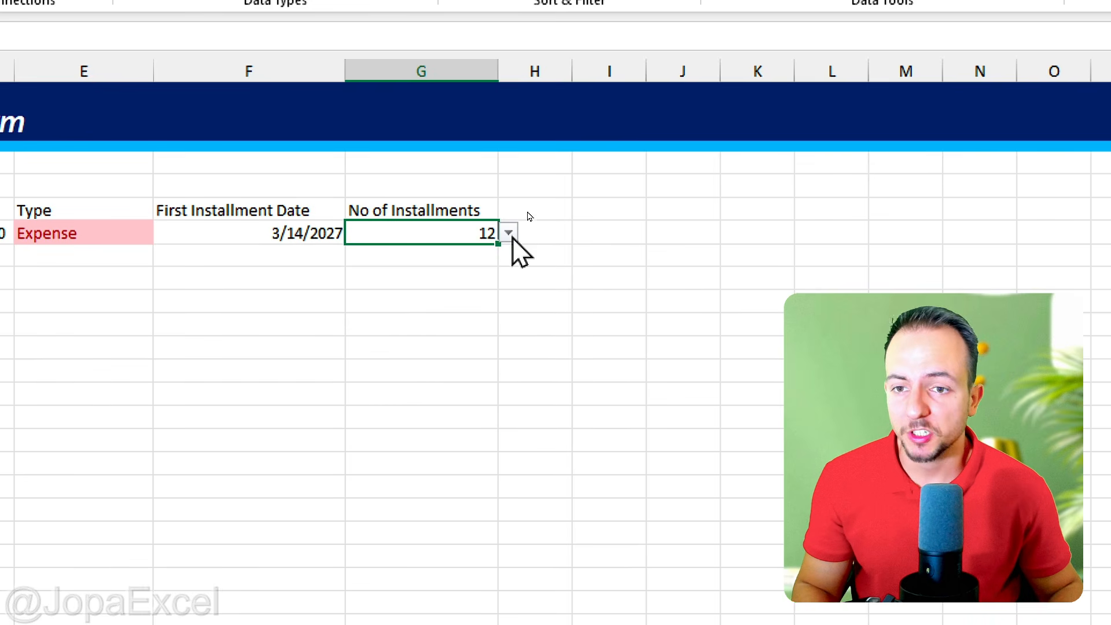
pyautogui.click(509, 232)
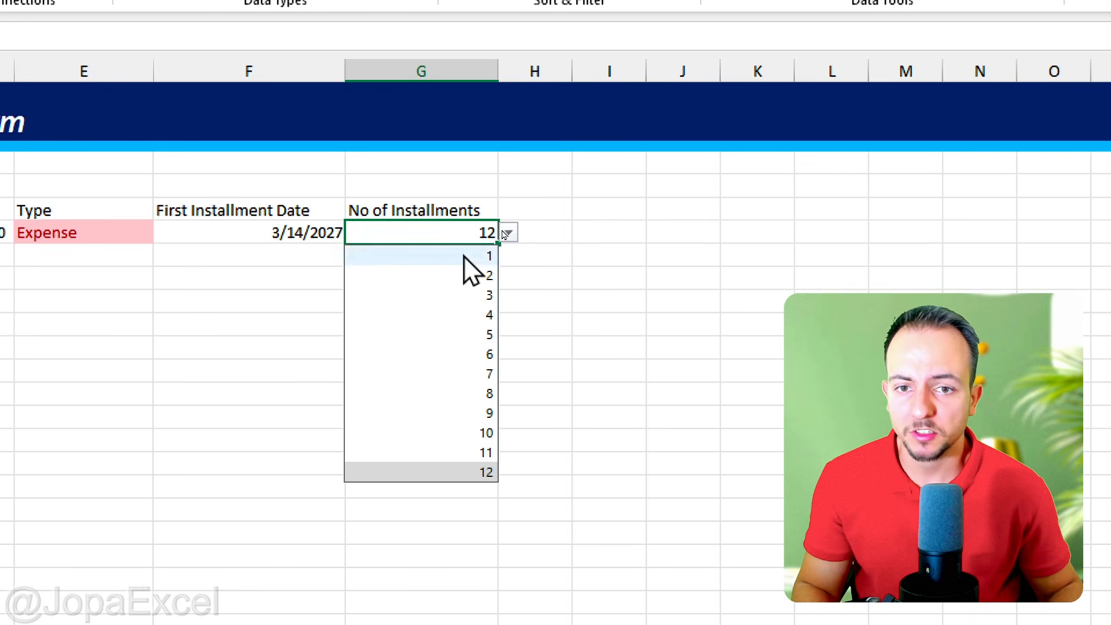
pyautogui.click(468, 274)
pyautogui.click(509, 232)
pyautogui.click(471, 475)
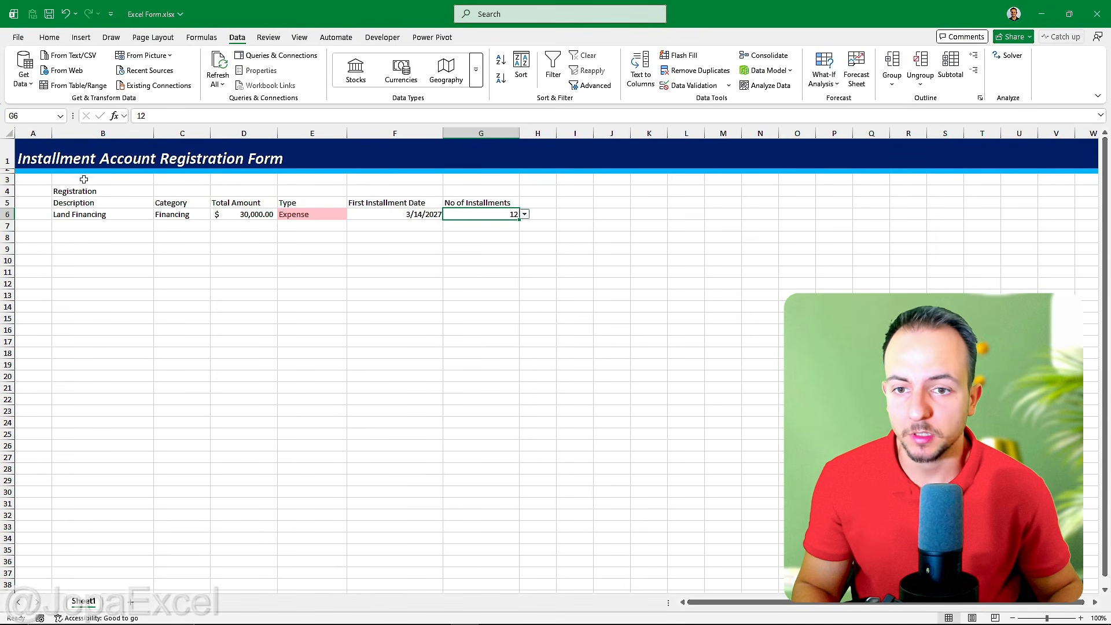
pyautogui.click(50, 38)
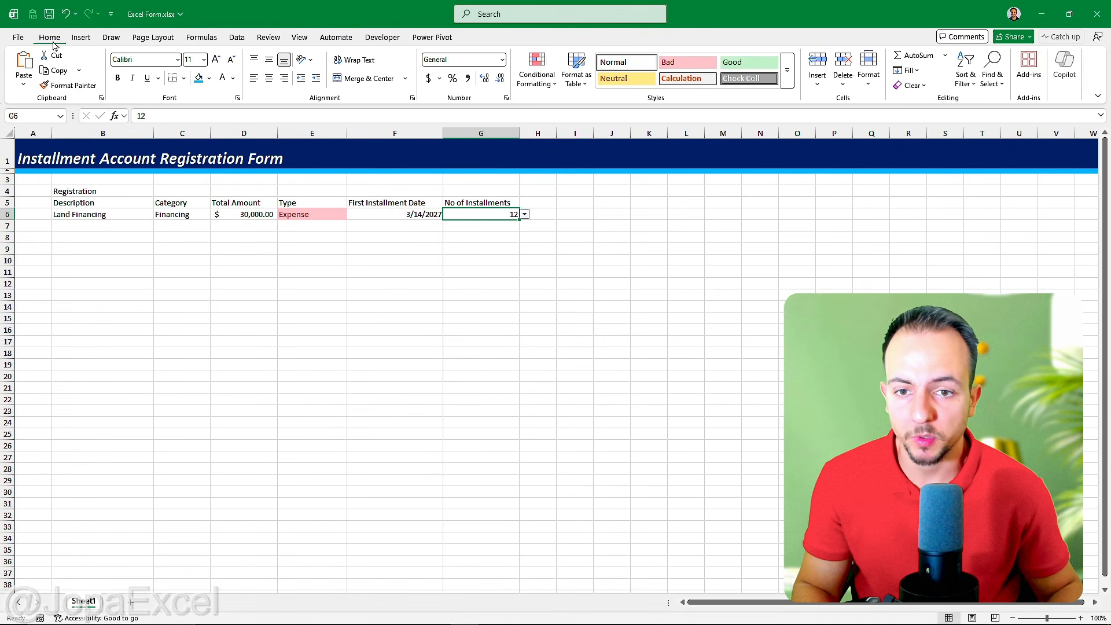
pyautogui.click(421, 203)
pyautogui.click(111, 203)
pyautogui.click(102, 188)
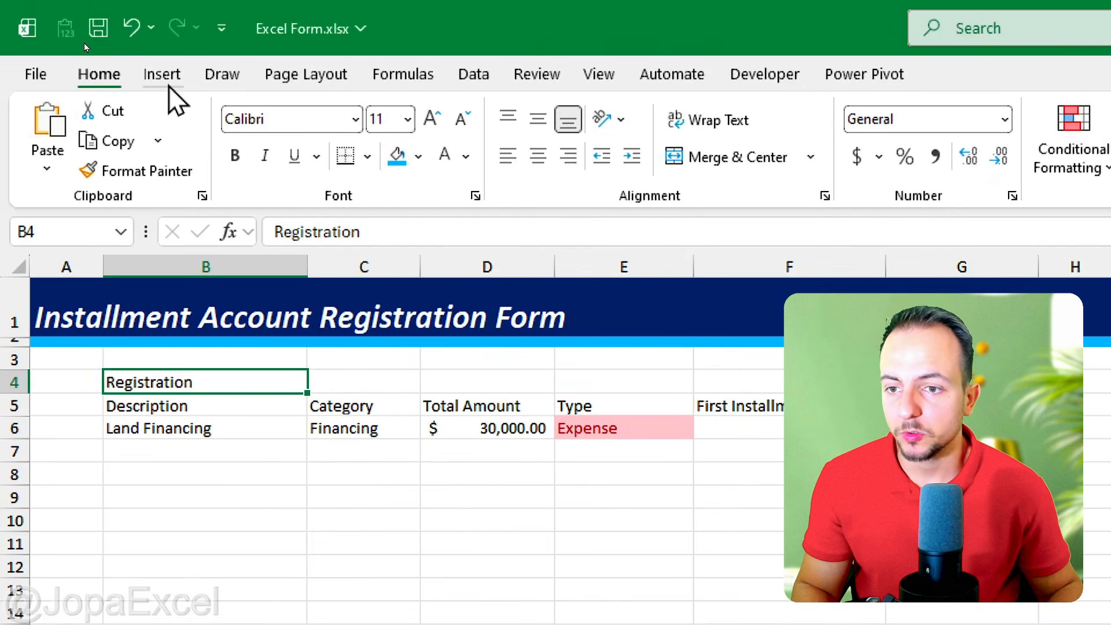
# Step: Insert a rounded rectangle beside the form, covering about H4 to K7, and label it REGISTER
pyautogui.click(81, 37)
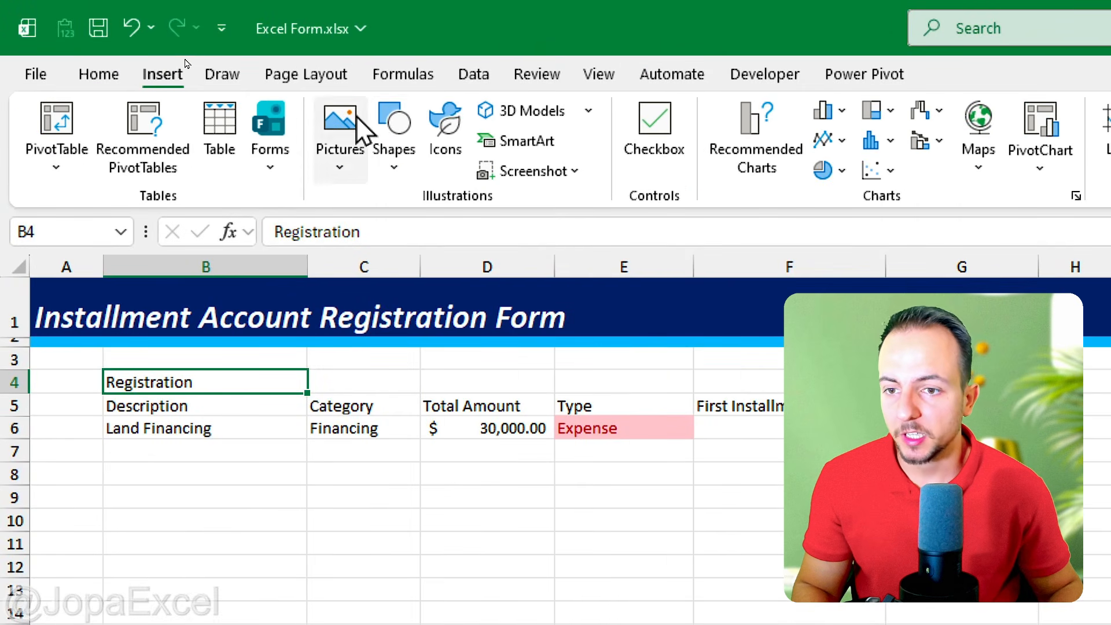
pyautogui.click(395, 142)
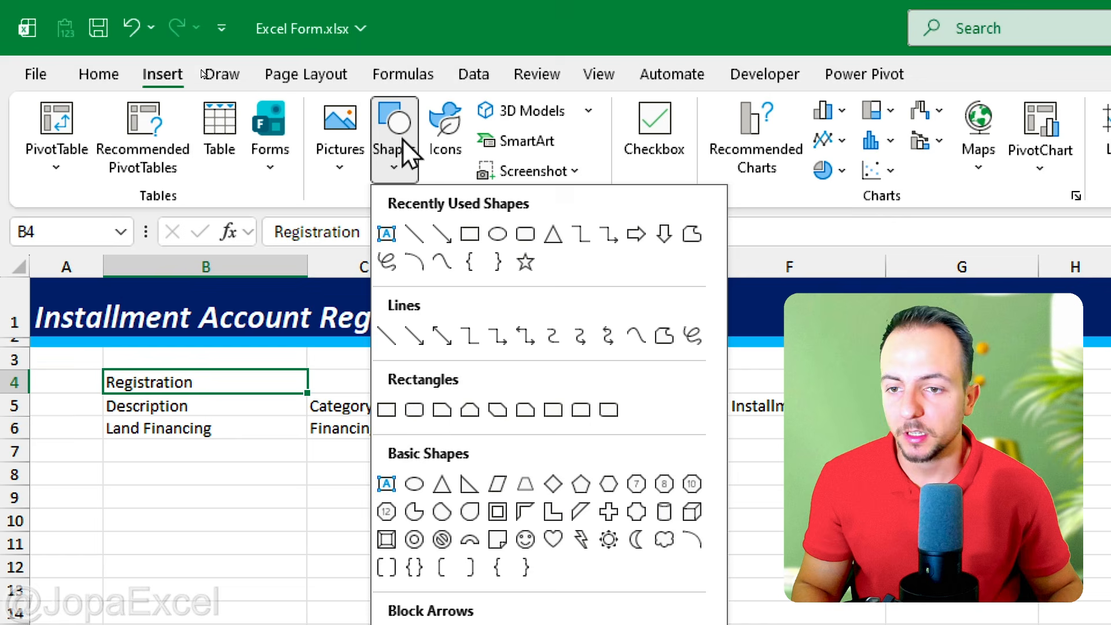
pyautogui.click(419, 408)
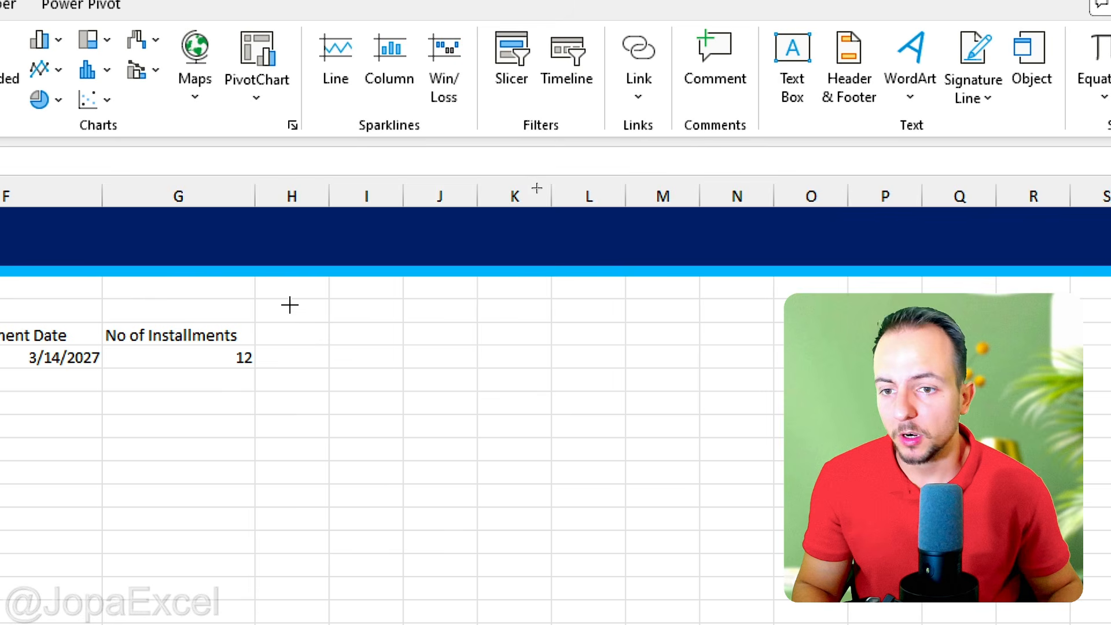
pyautogui.moveTo(290, 305); pyautogui.dragTo(506, 381)
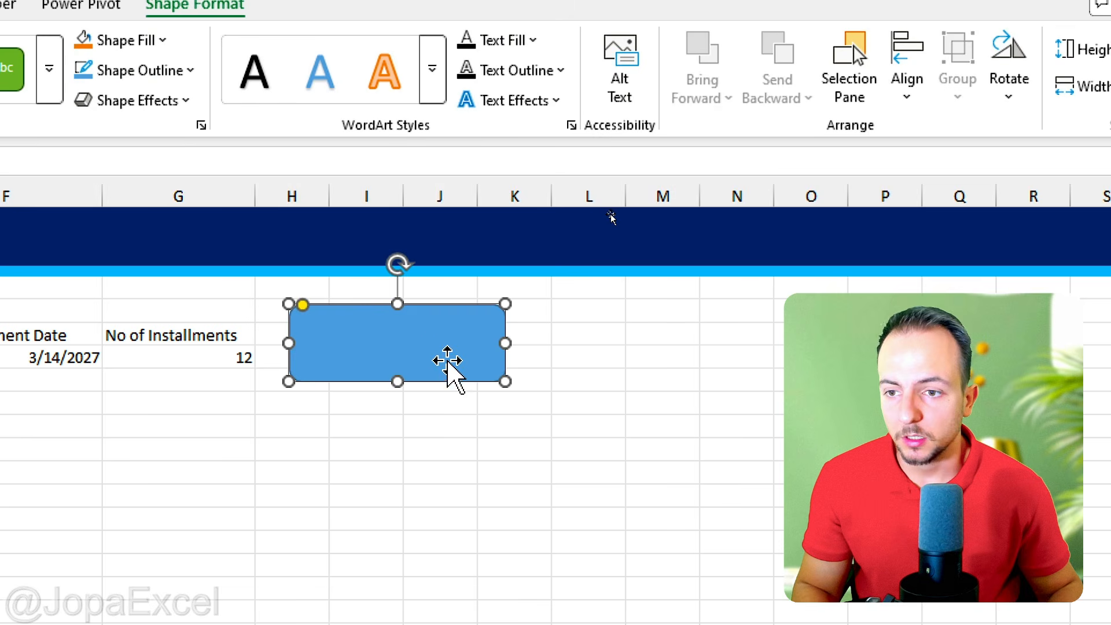
pyautogui.click(417, 355)
pyautogui.write('REGISTER')
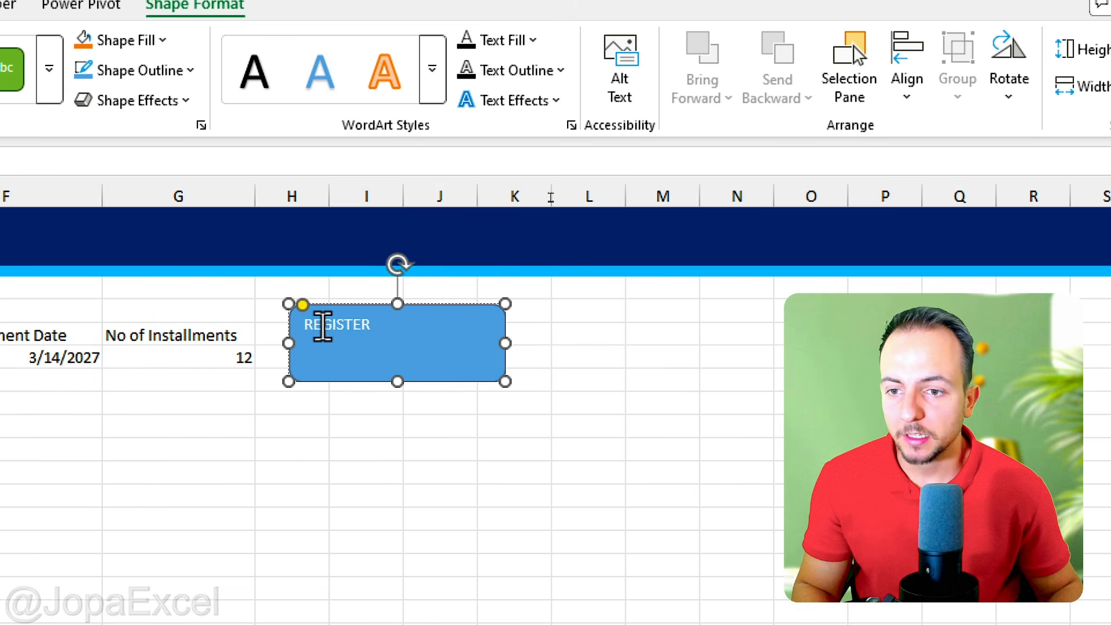
# Step: Center the REGISTER text horizontally and vertically within the shape and enlarge its font
pyautogui.doubleClick(318, 324)
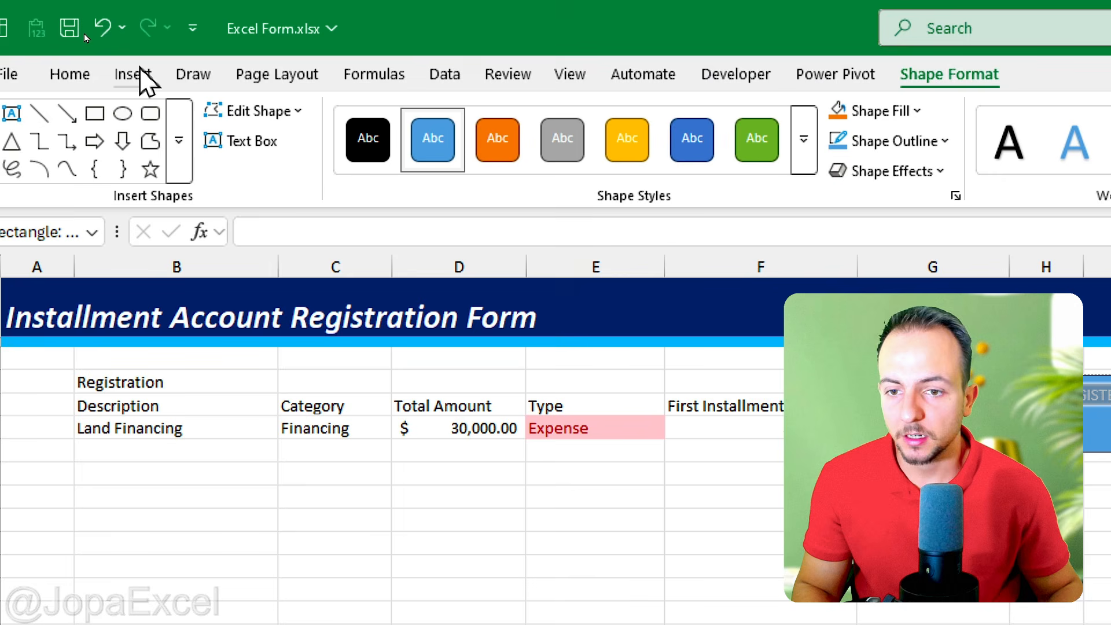
pyautogui.click(95, 74)
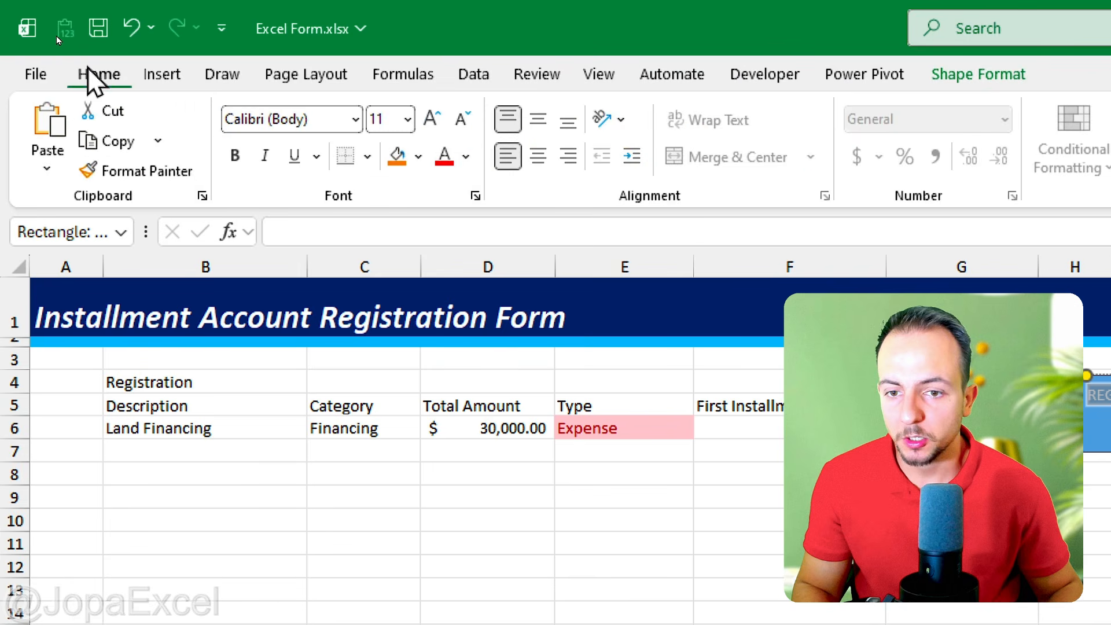
pyautogui.click(533, 164)
pyautogui.click(433, 119)
pyautogui.click(432, 118)
pyautogui.click(432, 118)
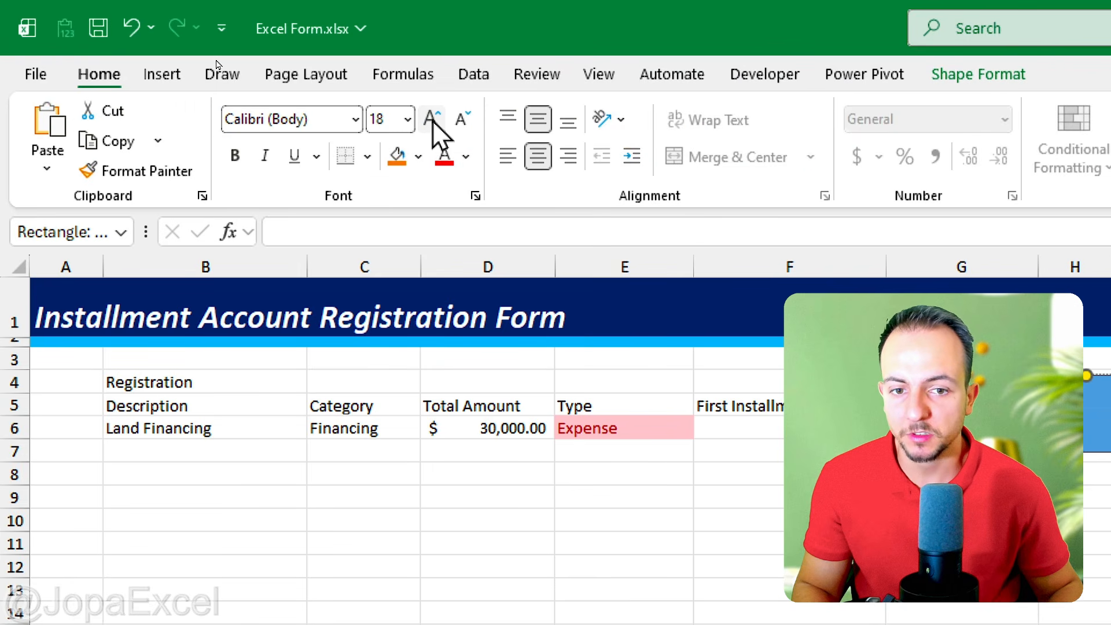
pyautogui.click(432, 118)
pyautogui.click(433, 118)
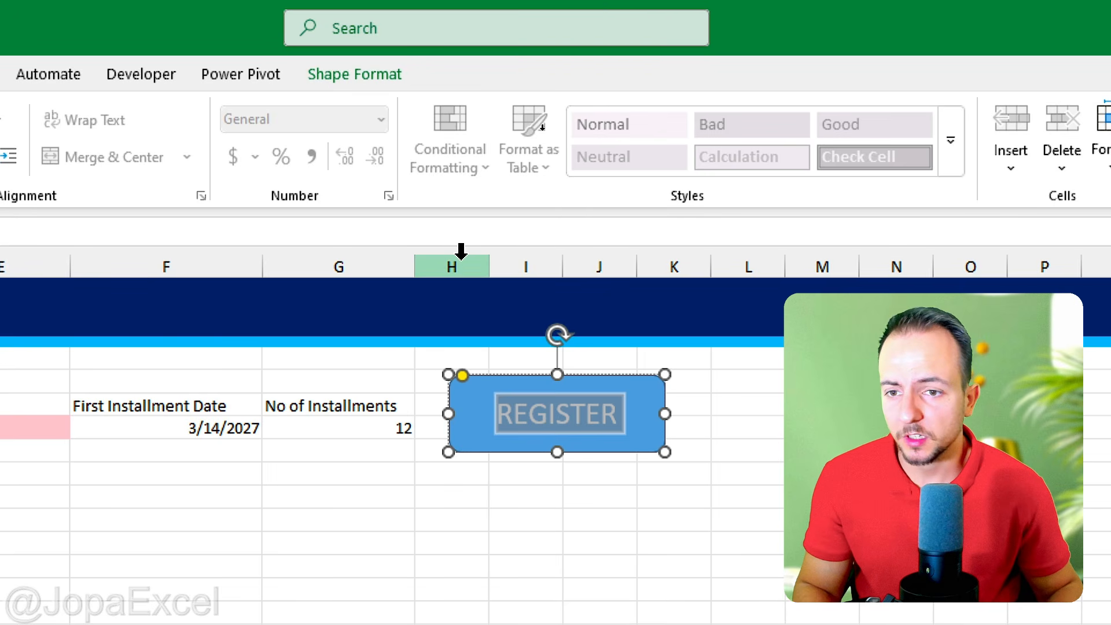
# Step: Apply the green theme style with gradient and shadow to the REGISTER shape and deselect it
pyautogui.click(353, 74)
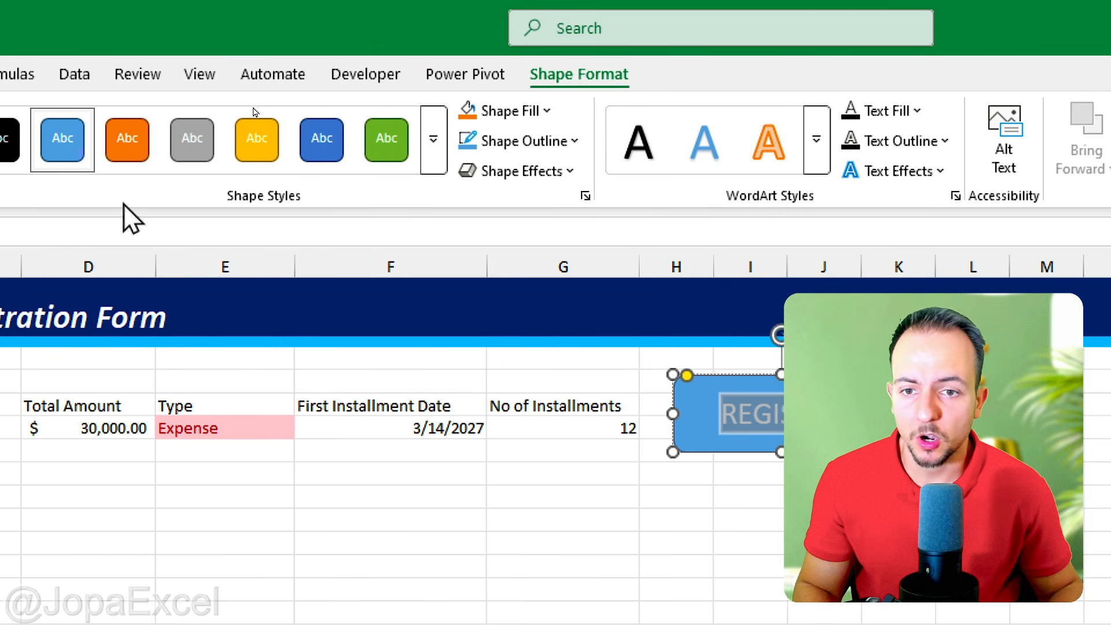
pyautogui.click(211, 162)
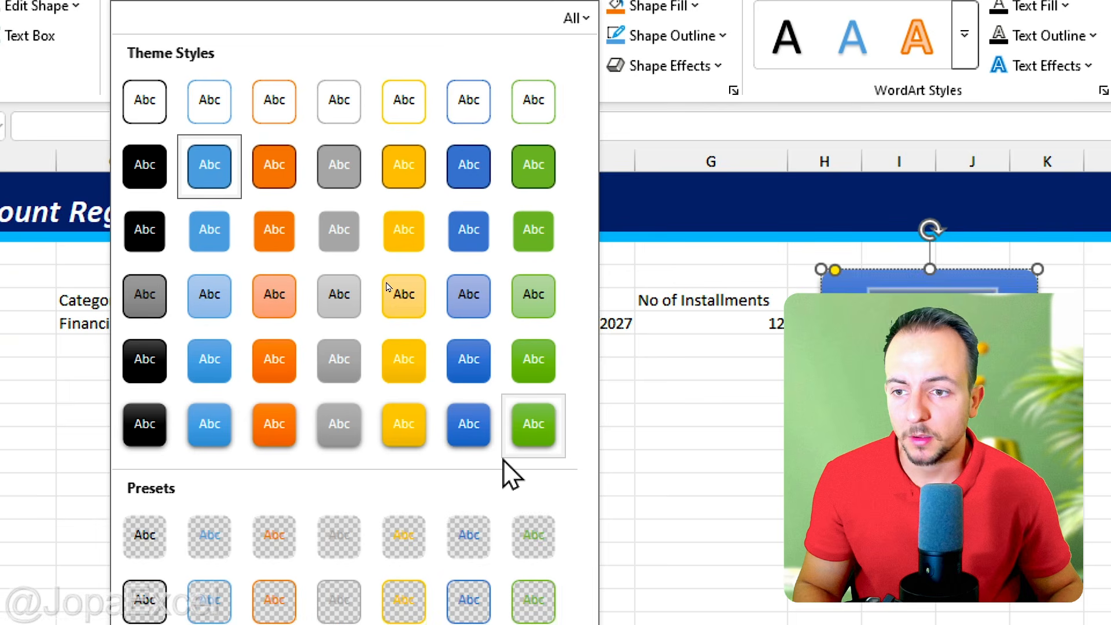
pyautogui.click(421, 541)
pyautogui.click(625, 395)
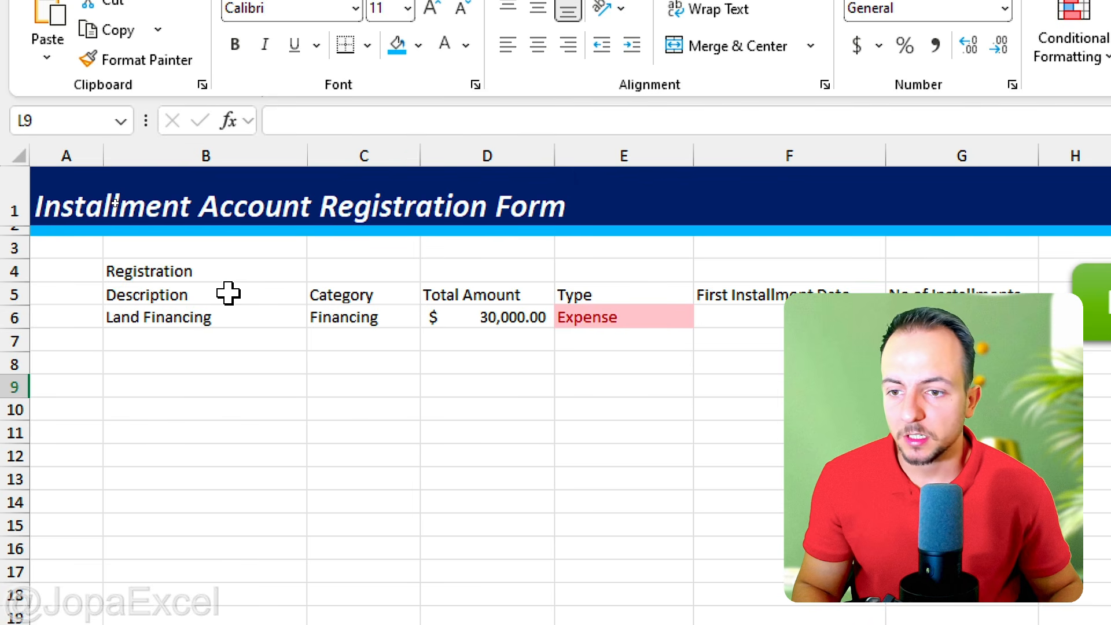
# Step: Center the contents of B5:G6 horizontally and vertically and apply All Borders to the range
pyautogui.moveTo(233, 295); pyautogui.dragTo(960, 319)
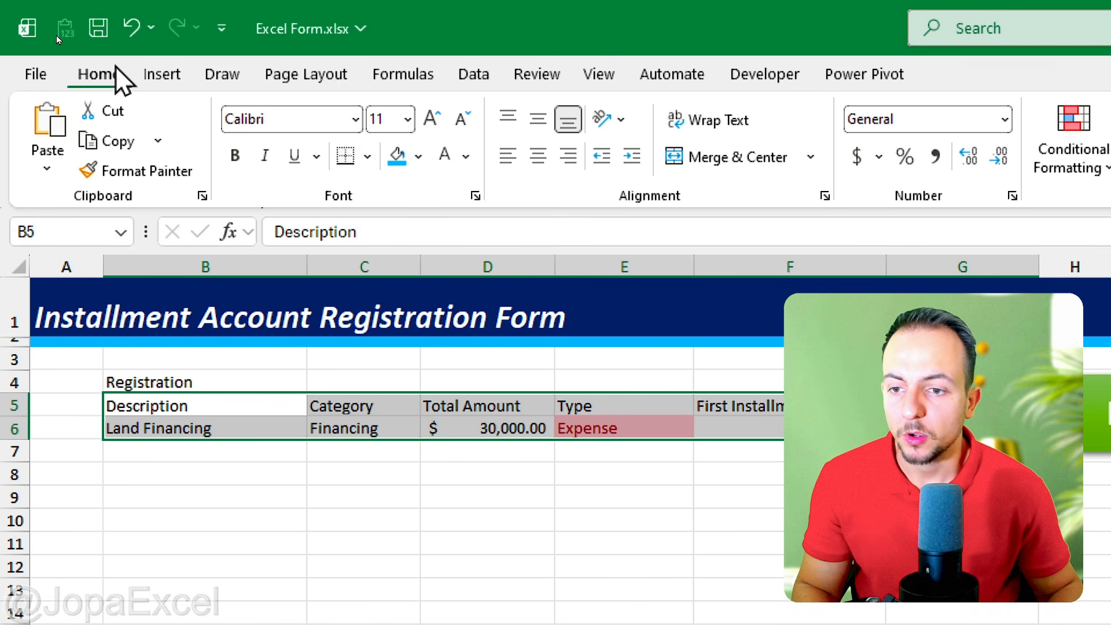
pyautogui.click(537, 120)
pyautogui.click(541, 157)
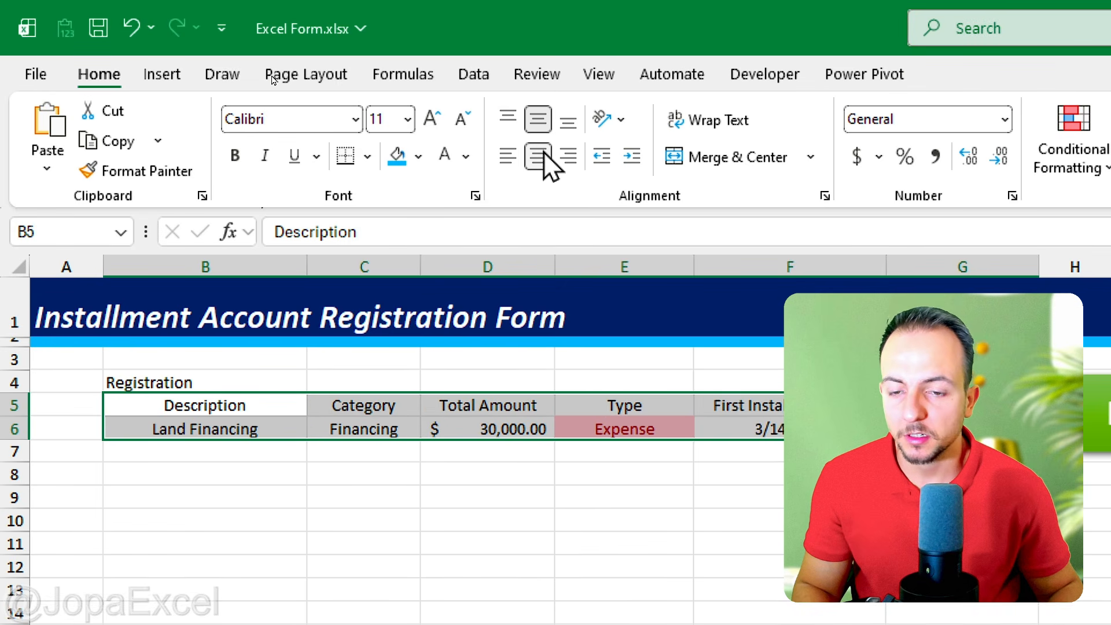
pyautogui.click(369, 158)
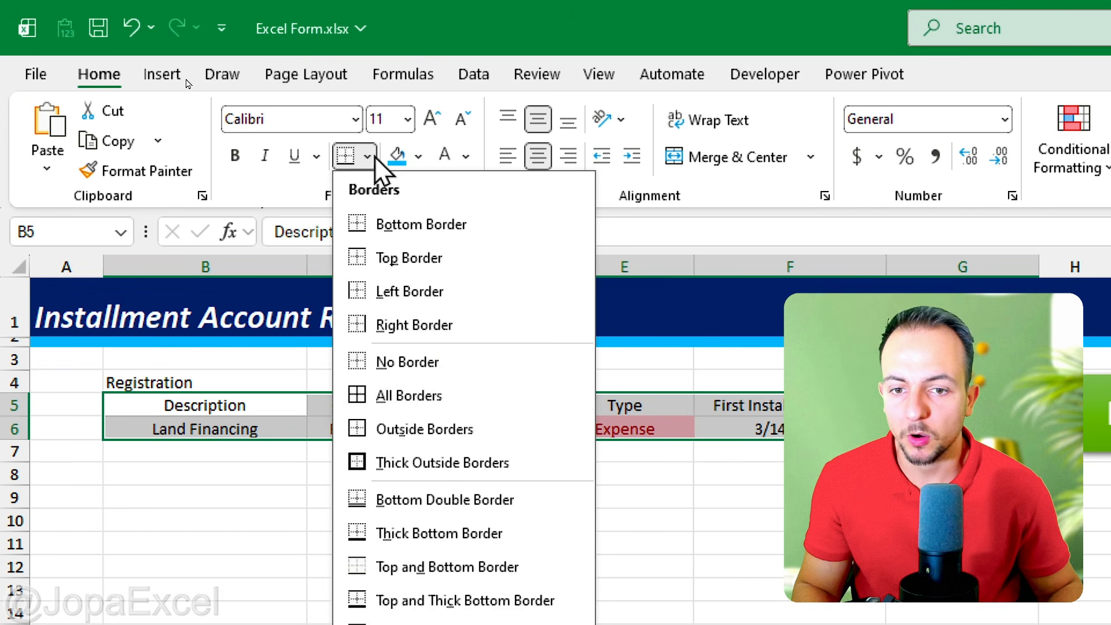
pyautogui.click(395, 405)
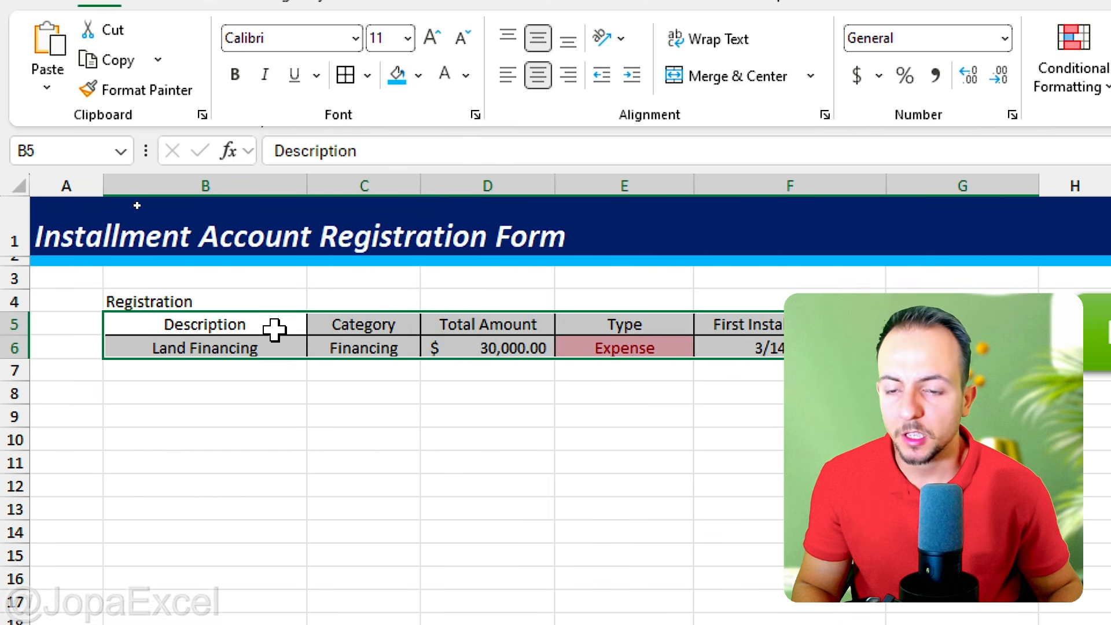
# Step: Format the header row B5:G5 with a dark green fill and bold white text
pyautogui.click(239, 322)
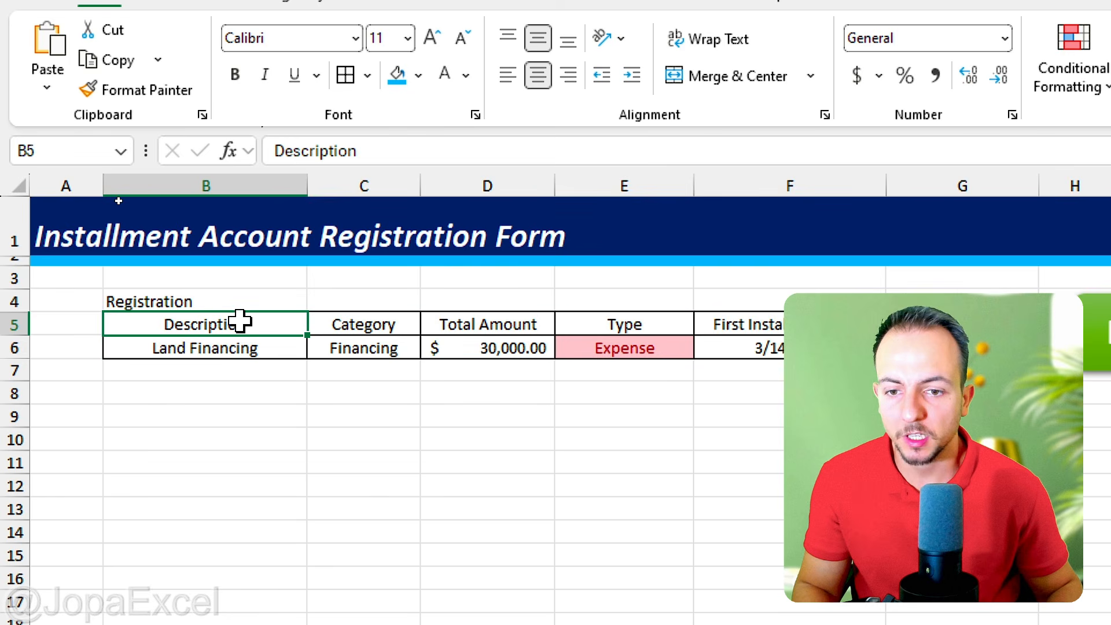
pyautogui.moveTo(229, 322); pyautogui.dragTo(926, 324)
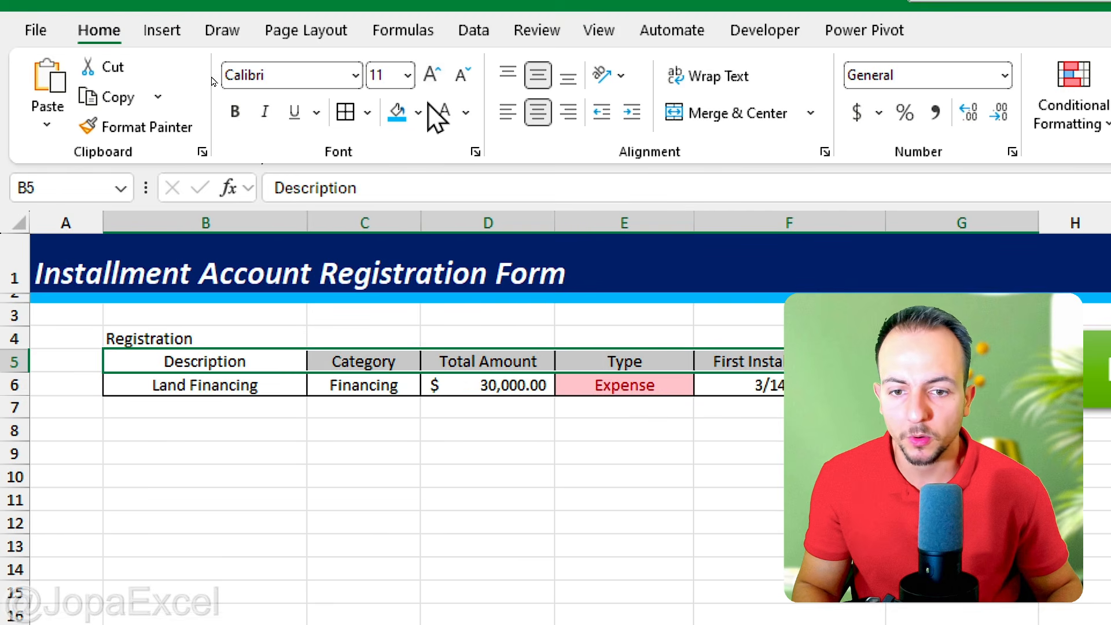
pyautogui.click(418, 74)
pyautogui.click(693, 384)
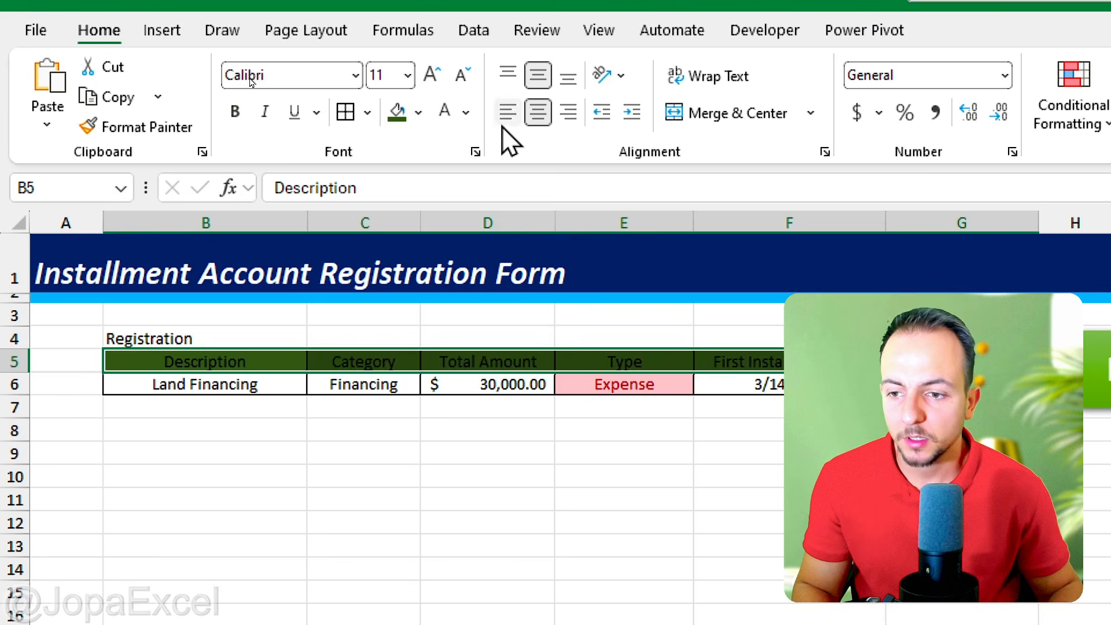
pyautogui.click(445, 111)
pyautogui.click(235, 111)
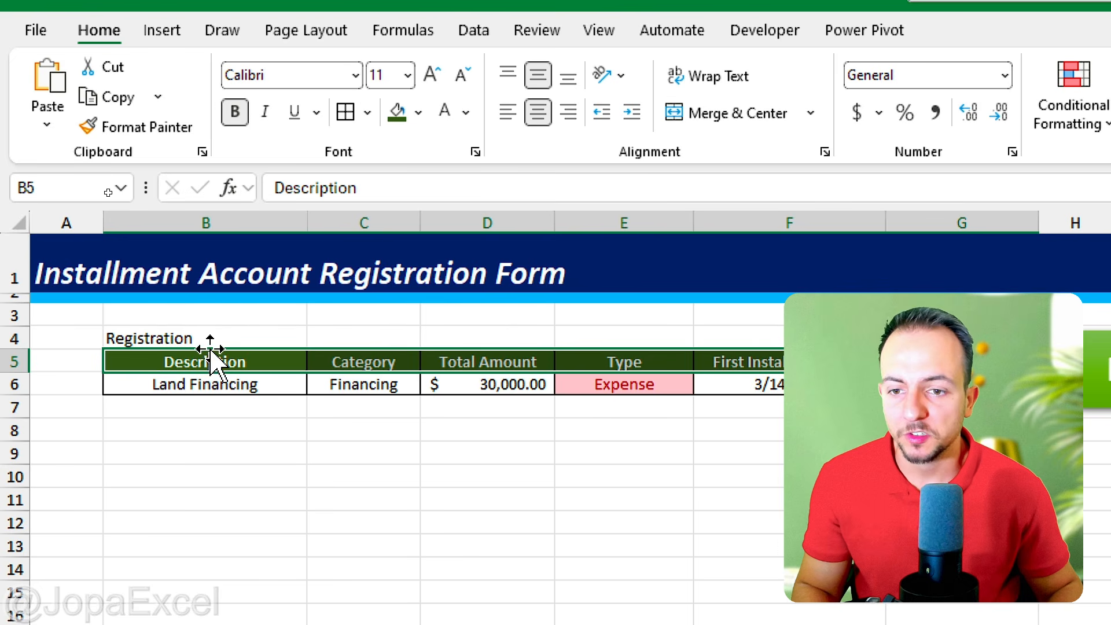
# Step: Format the Registration label in B4 as 14 pt, green, bold and italic text
pyautogui.click(209, 340)
pyautogui.click(431, 74)
pyautogui.click(432, 75)
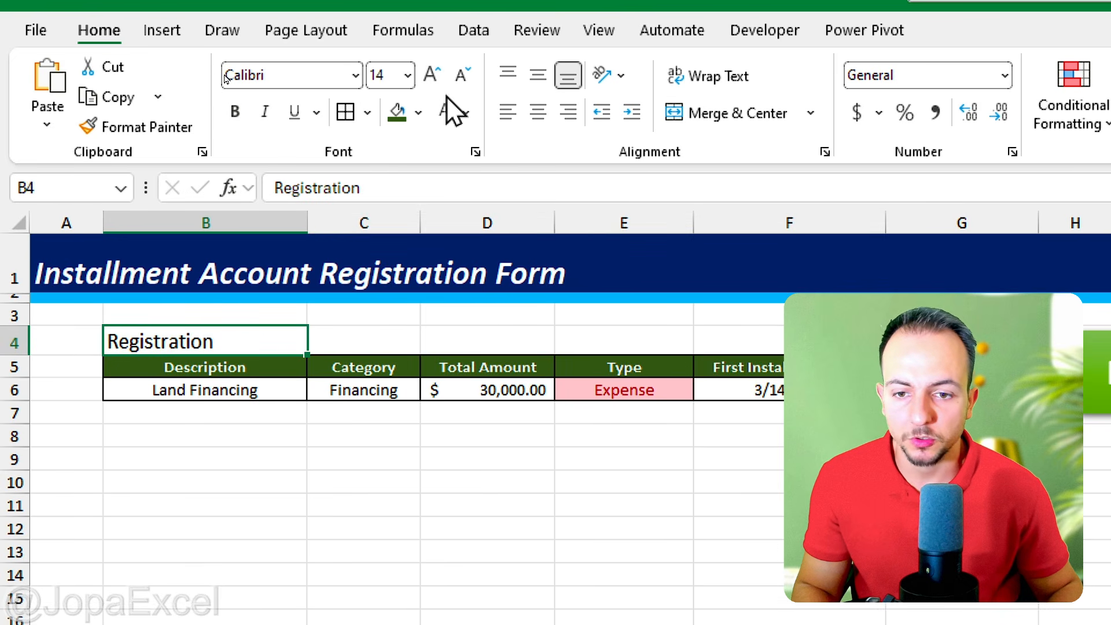
pyautogui.click(466, 112)
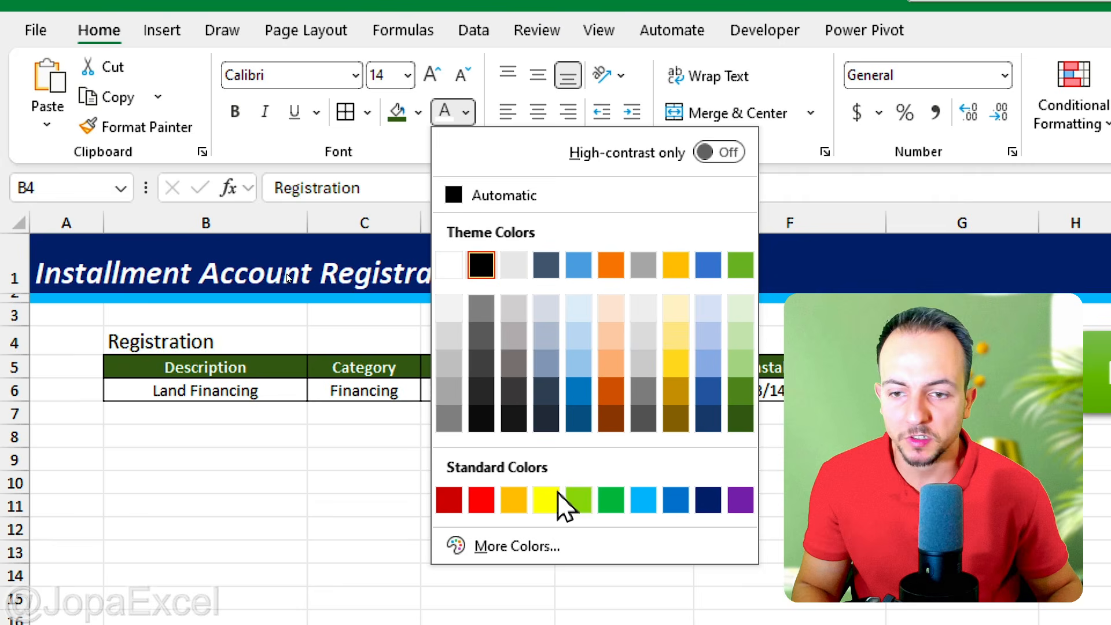
pyautogui.click(610, 499)
pyautogui.click(235, 111)
pyautogui.click(265, 111)
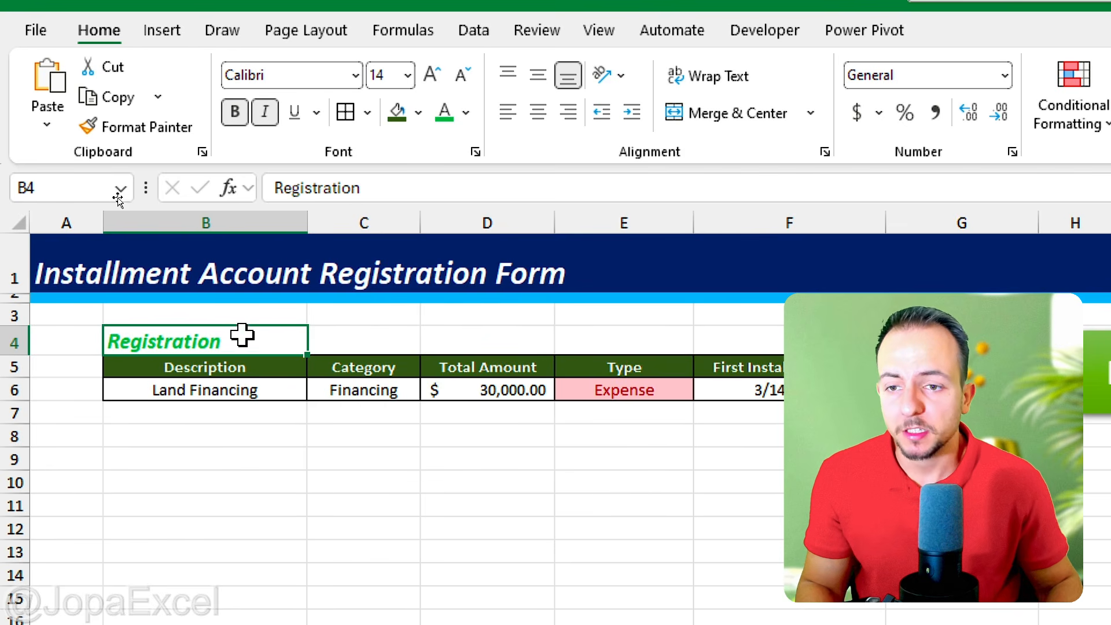
pyautogui.click(239, 389)
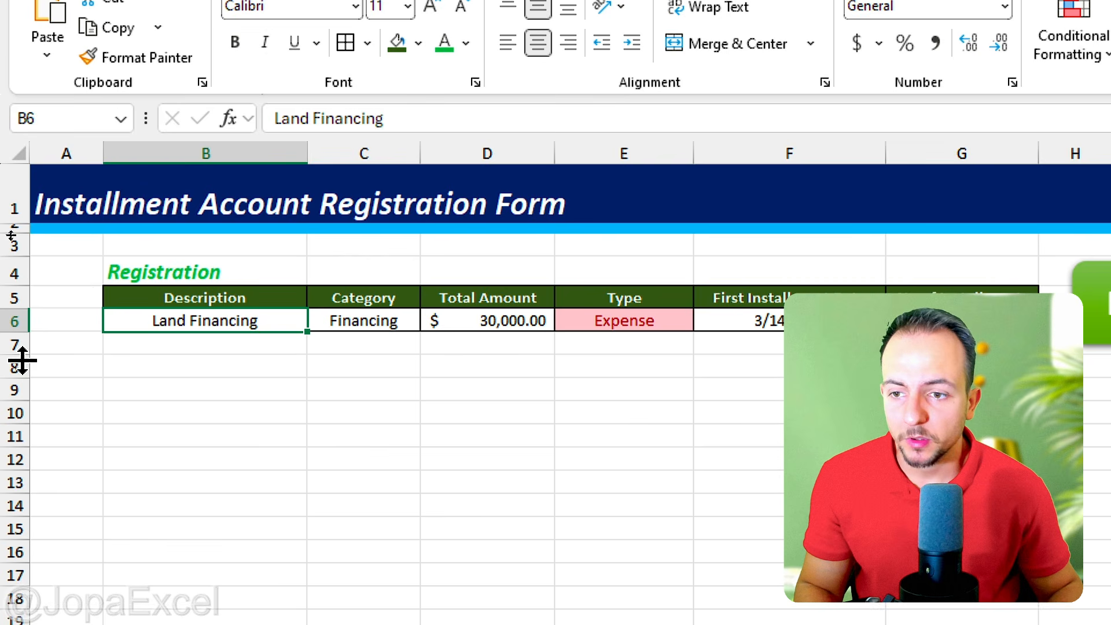
# Step: Enter the headers Description, Category, Installment Amount, Type, Installment Date, Current Installment and Payment Status across B11:H11
pyautogui.moveTo(19, 363); pyautogui.dragTo(33, 422)
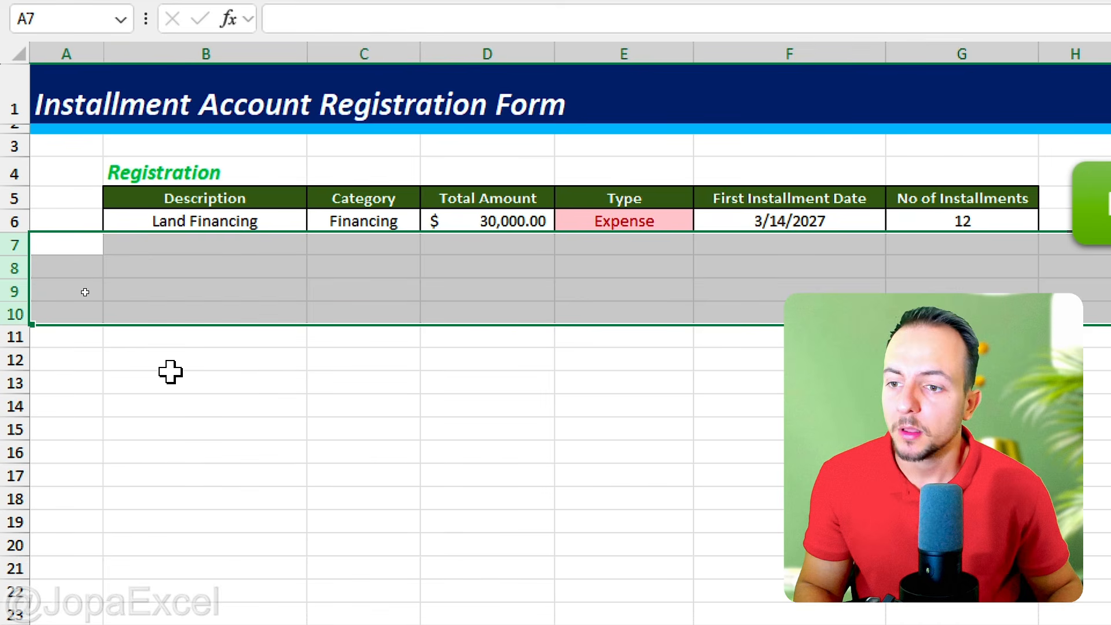
pyautogui.click(149, 337)
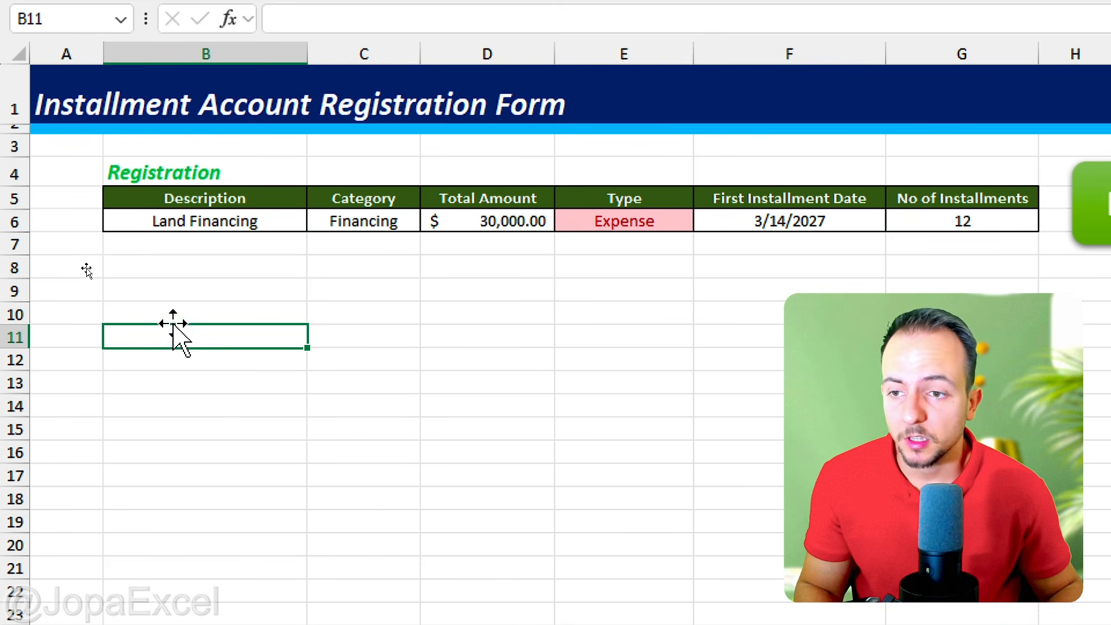
pyautogui.write('Description')
pyautogui.press('Tab')
pyautogui.write('Ca')
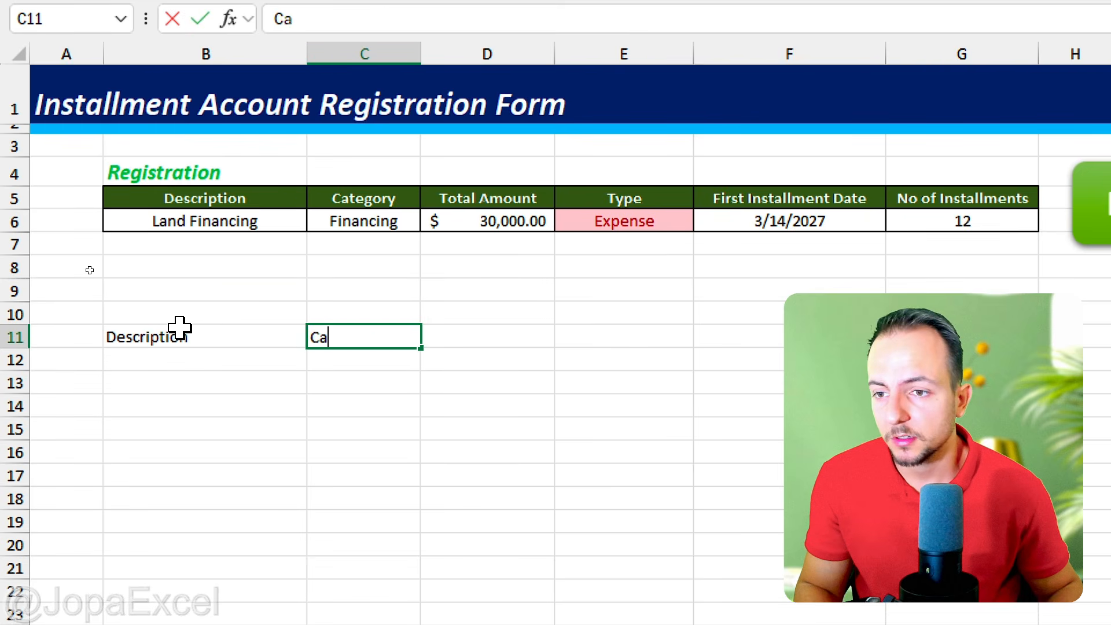
pyautogui.write('tegorry')
pyautogui.press('Tab')
pyautogui.write('Installment Amount')
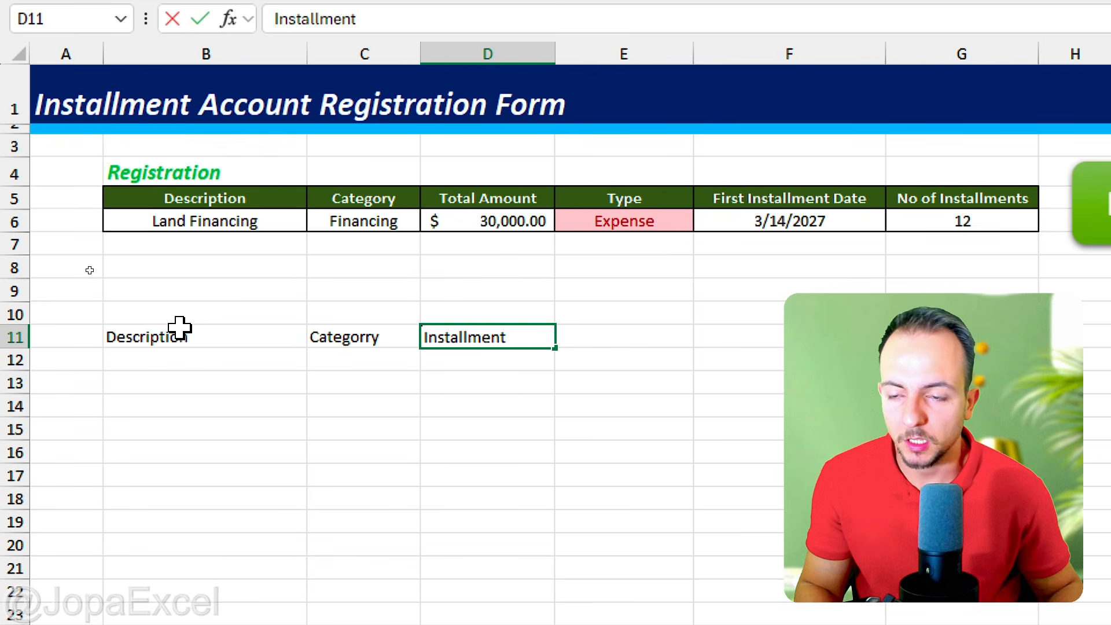
pyautogui.press('Tab')
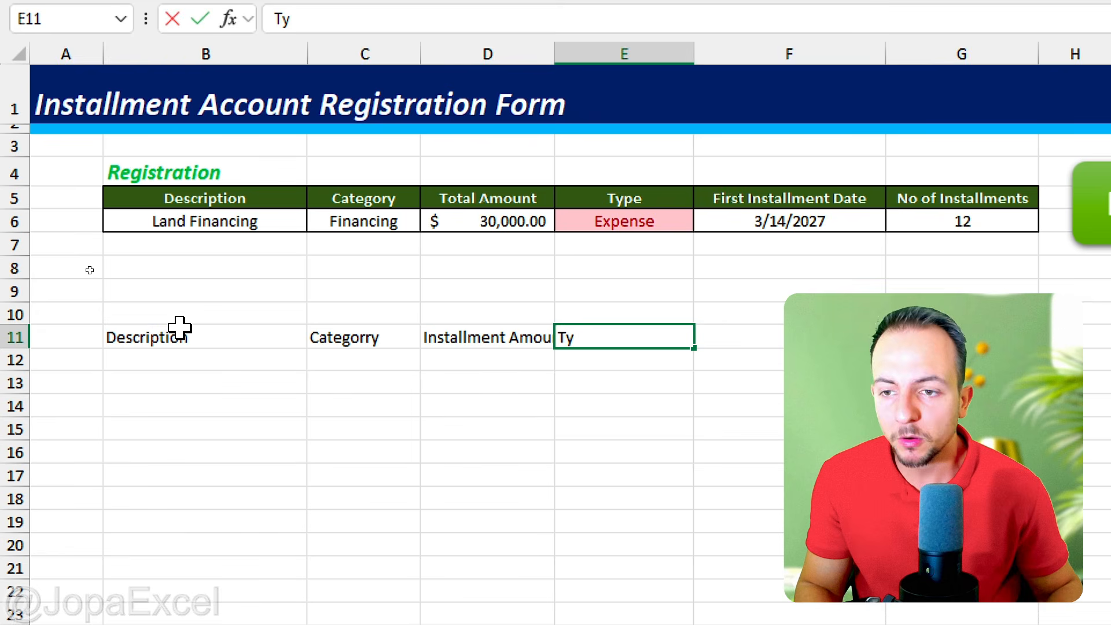
pyautogui.press('Tab')
pyautogui.write('Instal')
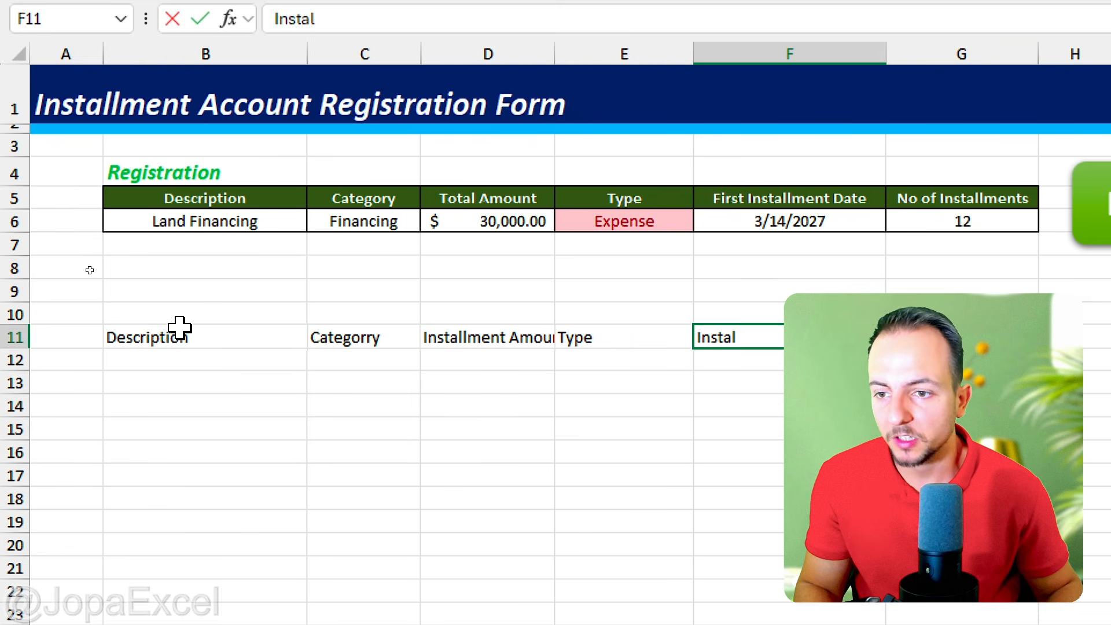
pyautogui.write('lment Date')
pyautogui.press('Tab')
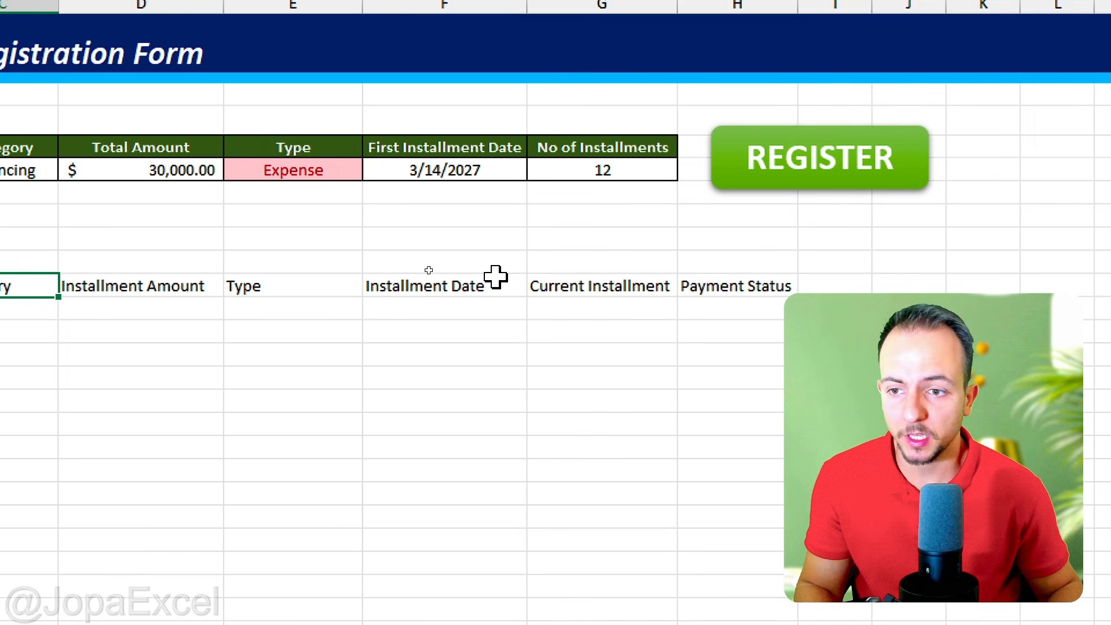
pyautogui.click(496, 277)
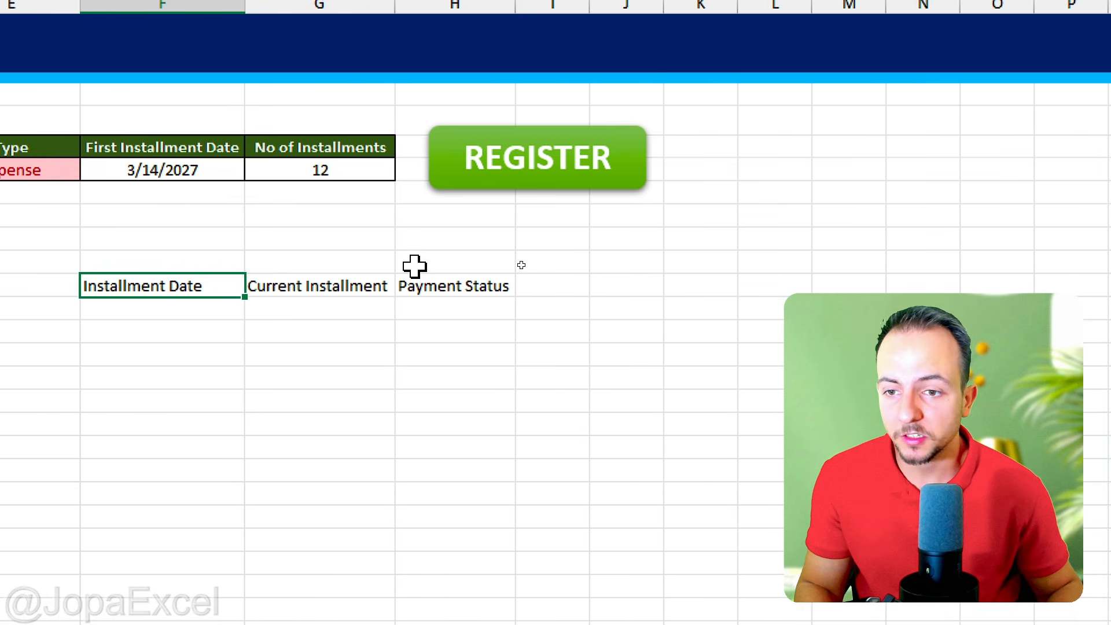
pyautogui.click(331, 294)
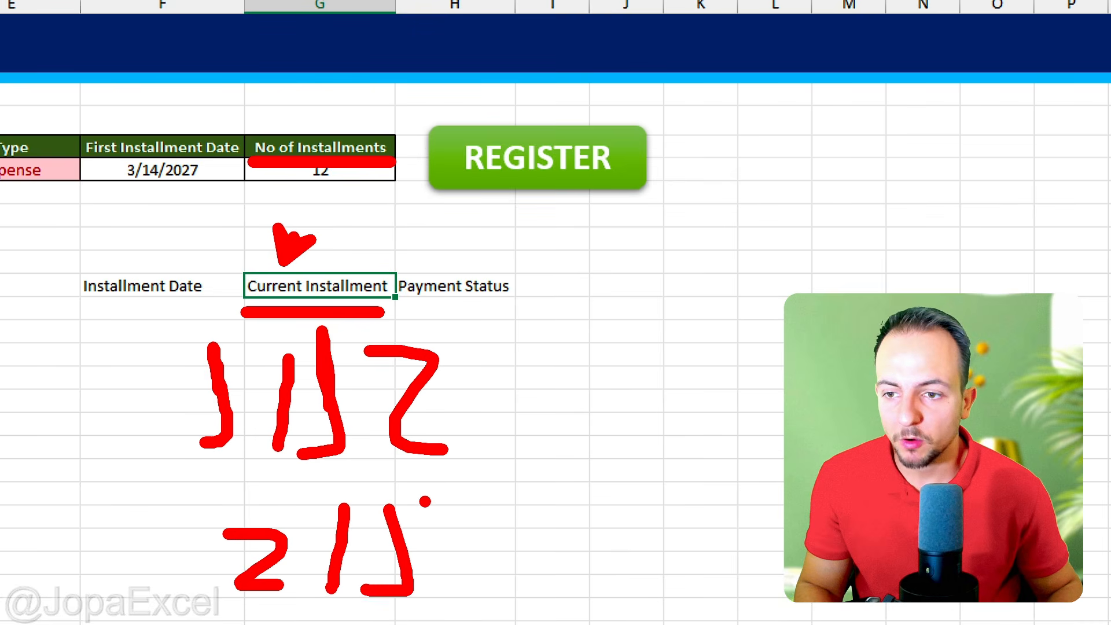
pyautogui.click(474, 268)
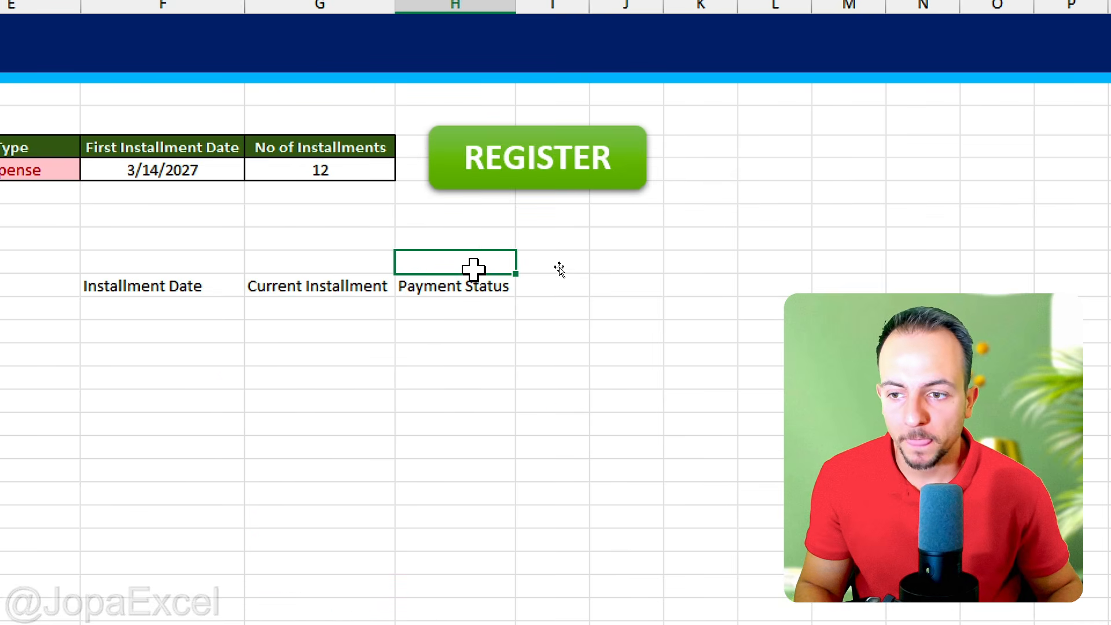
pyautogui.click(460, 284)
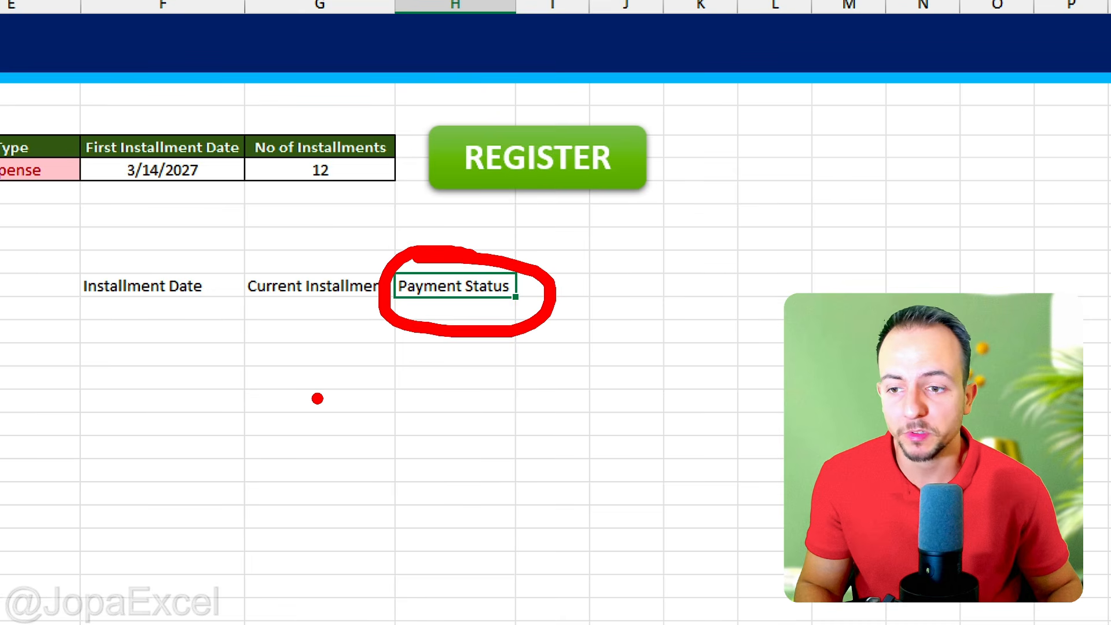
# Step: Center the headers in B11:H11 horizontally and vertically and give them a dark gray fill with bold white text
pyautogui.moveTo(179, 290); pyautogui.dragTo(1077, 284)
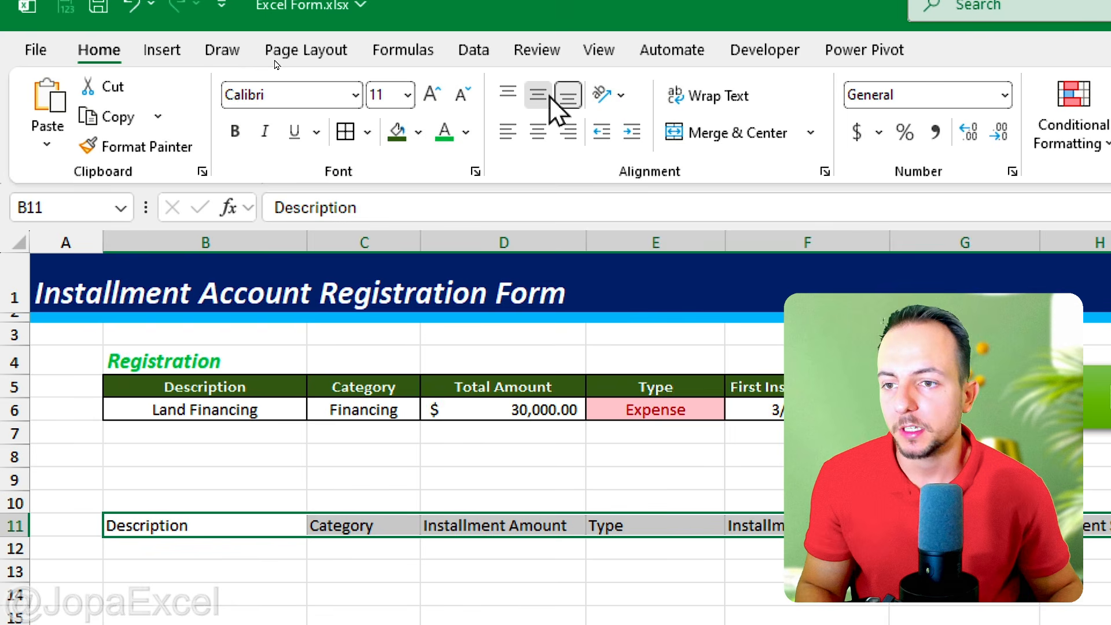
pyautogui.click(539, 133)
pyautogui.click(418, 133)
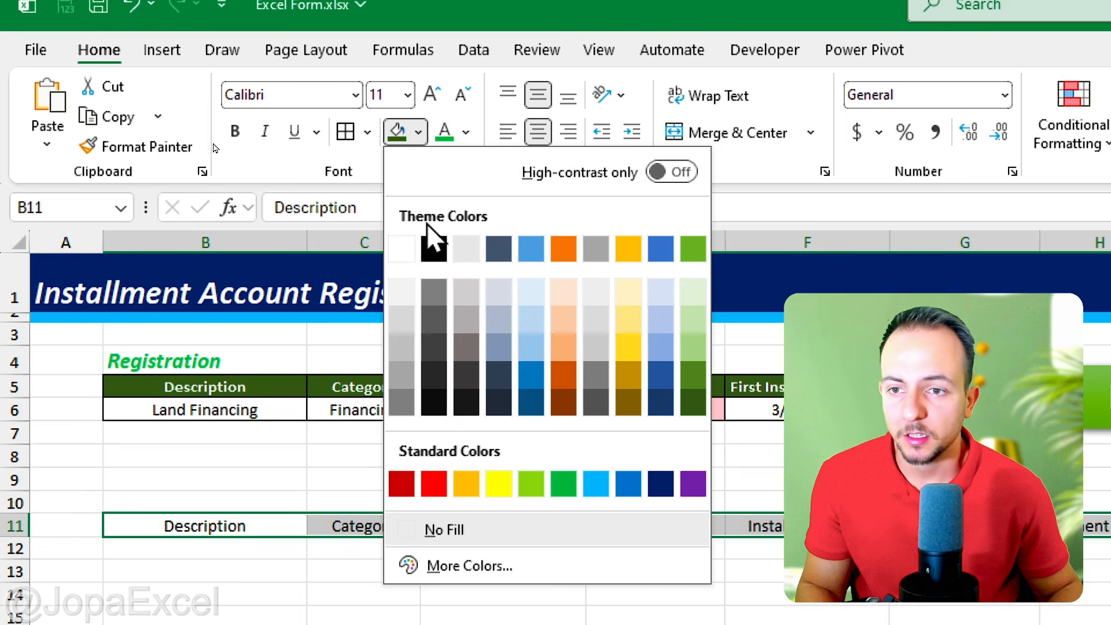
pyautogui.click(434, 356)
pyautogui.click(465, 132)
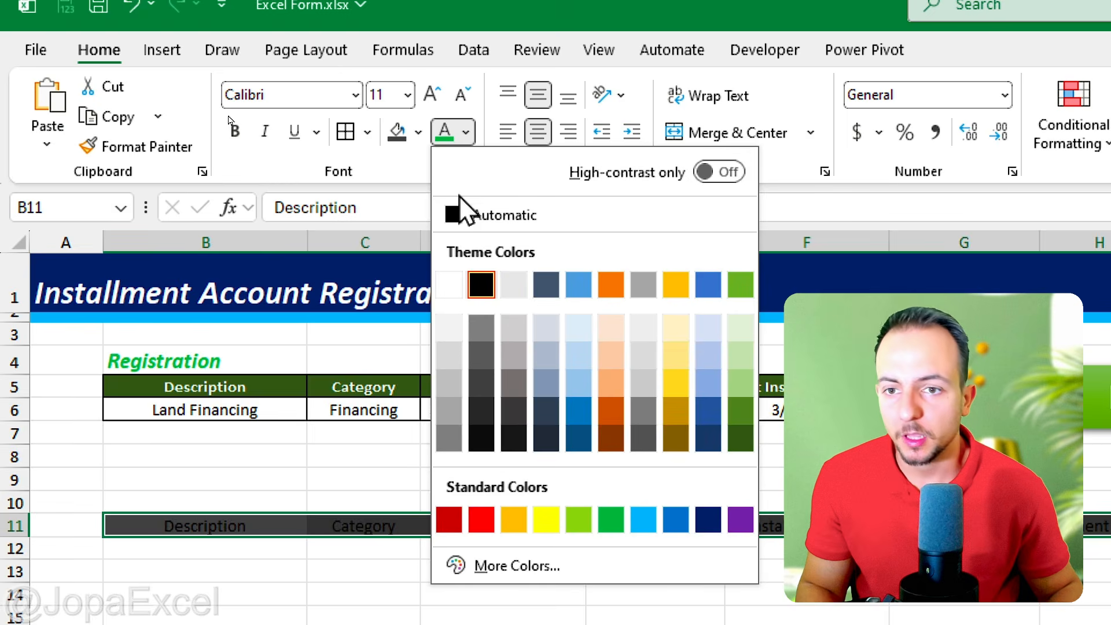
pyautogui.click(449, 285)
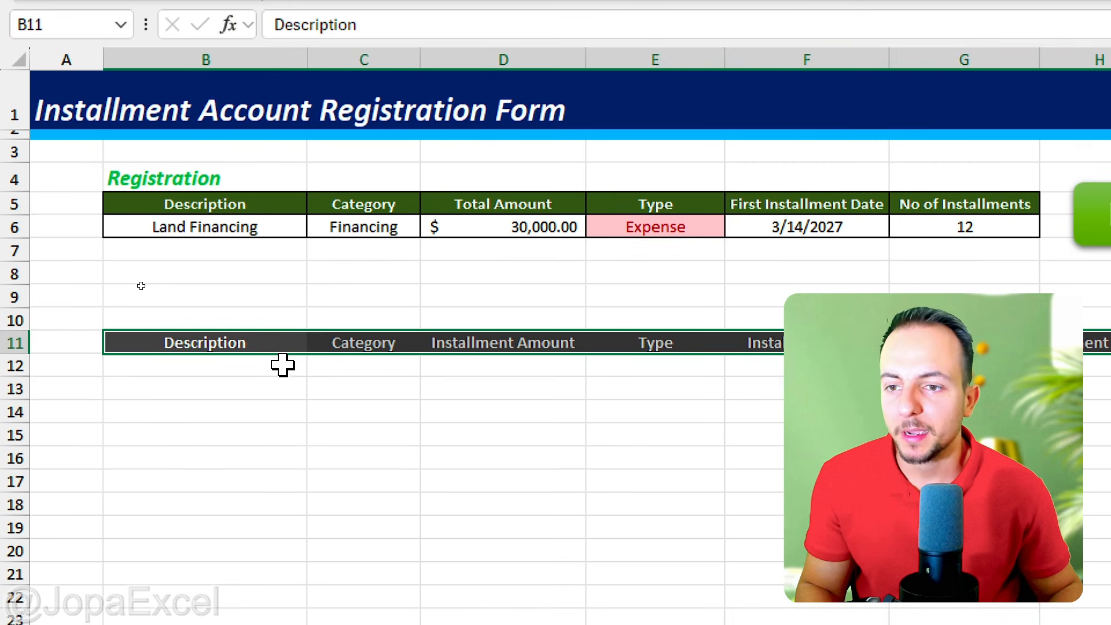
# Step: Center B12:H12 horizontally and vertically and apply a very light gray fill with a dark gray font color
pyautogui.moveTo(282, 366); pyautogui.dragTo(914, 366)
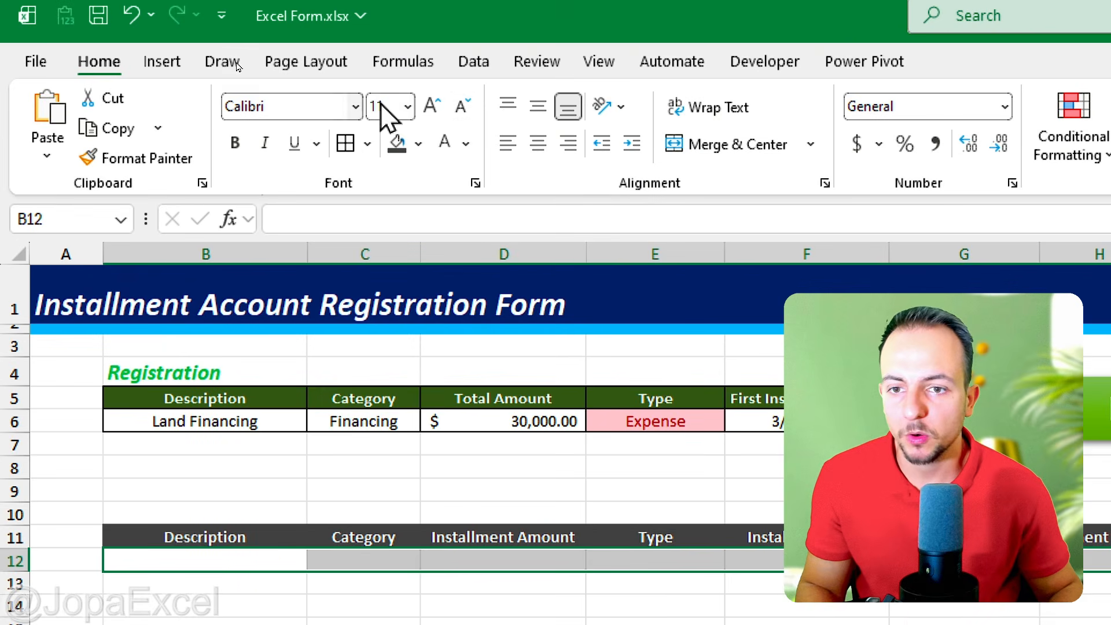
pyautogui.click(539, 116)
pyautogui.click(535, 146)
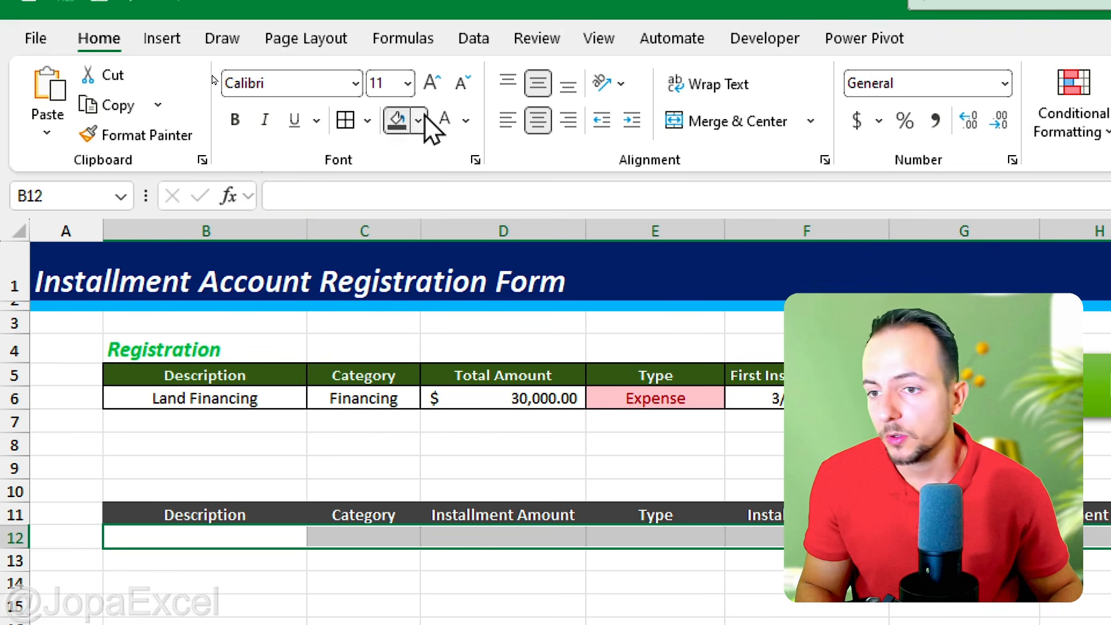
pyautogui.click(419, 48)
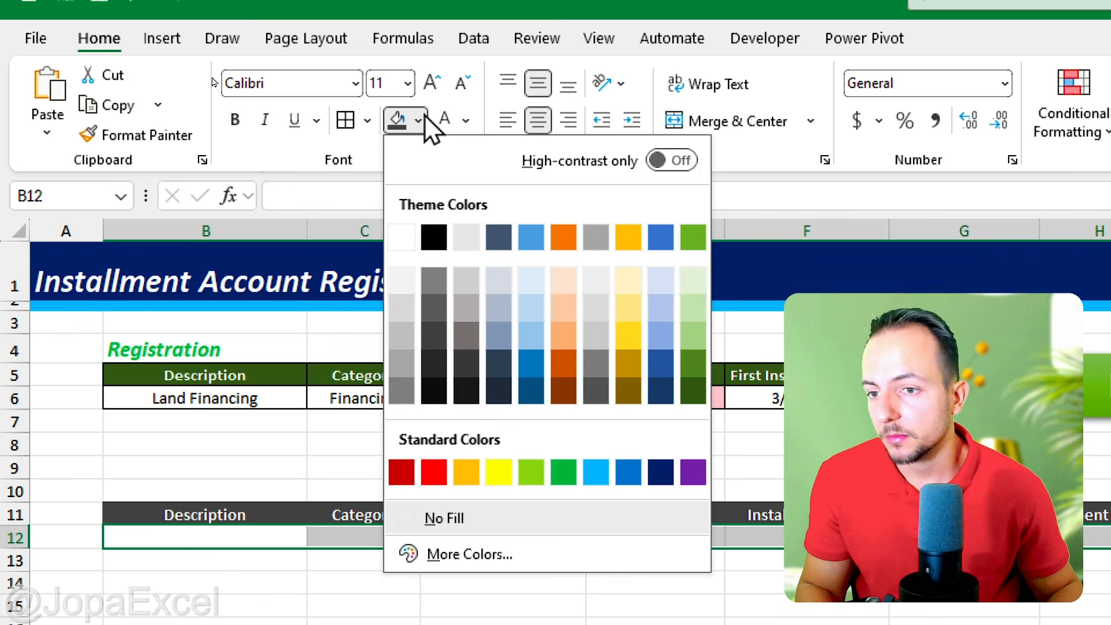
pyautogui.click(402, 281)
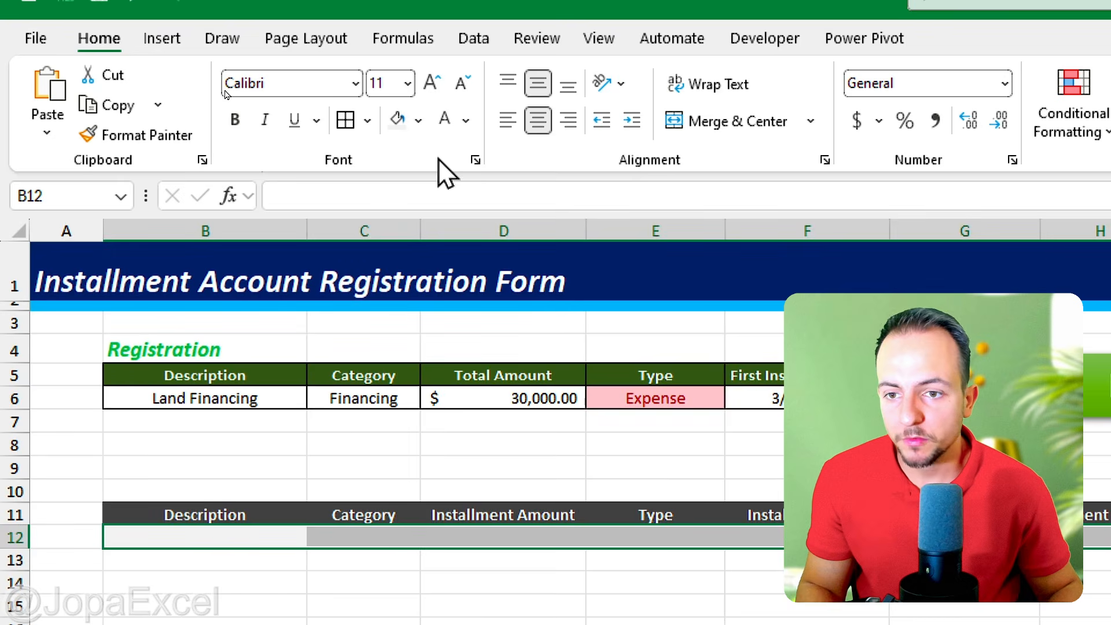
pyautogui.click(465, 120)
pyautogui.click(483, 369)
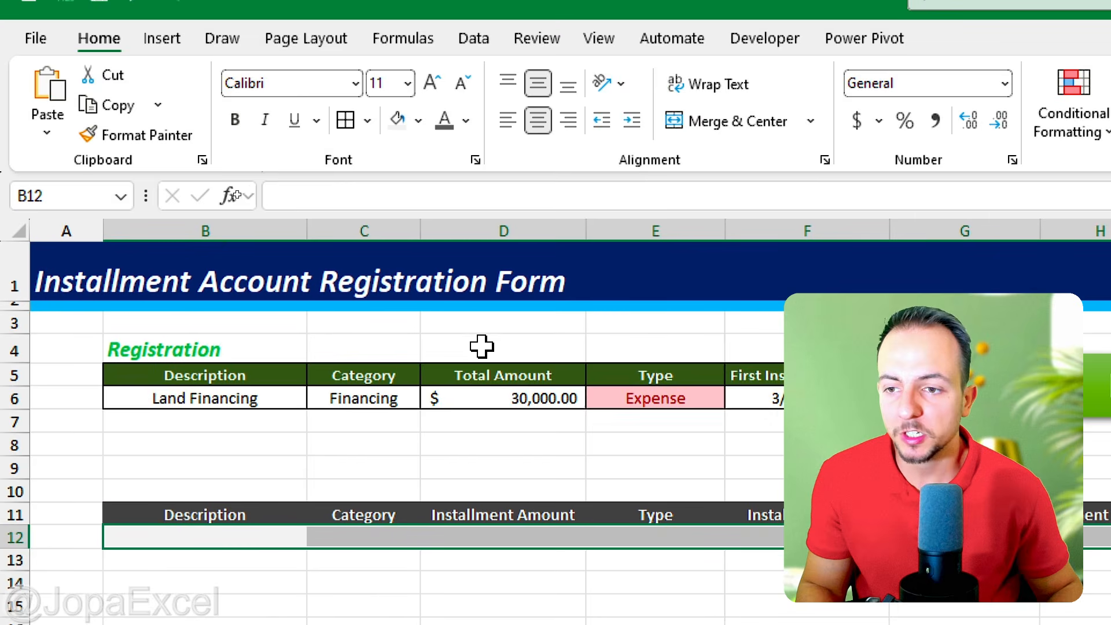
# Step: Convert B11:H12 into an Excel table with the first row as headers
pyautogui.moveTo(272, 315); pyautogui.dragTo(1094, 339)
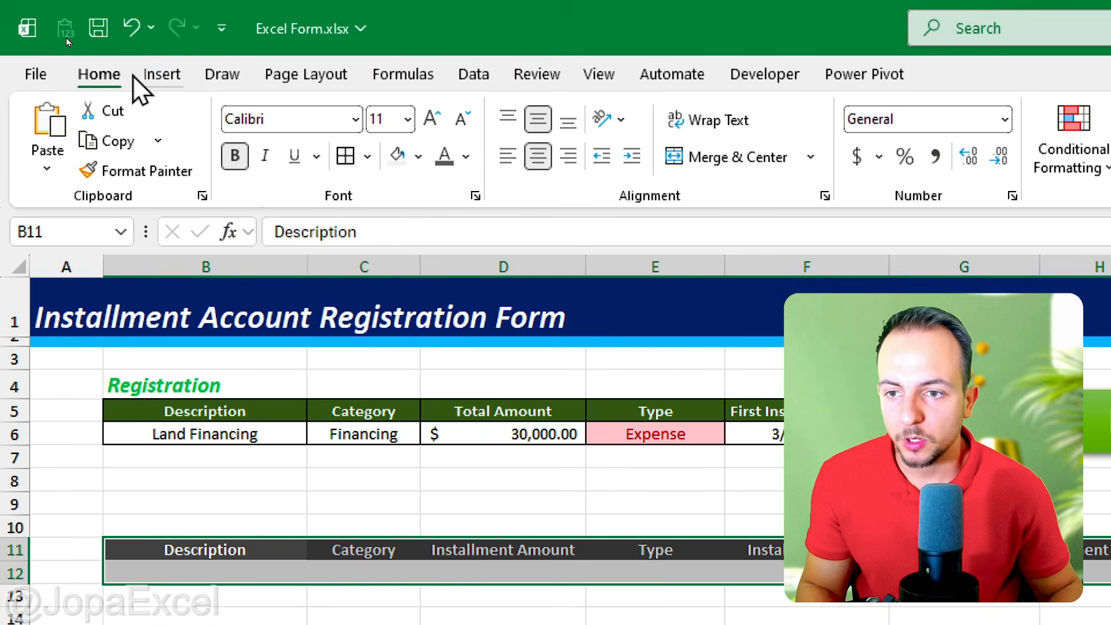
pyautogui.click(161, 74)
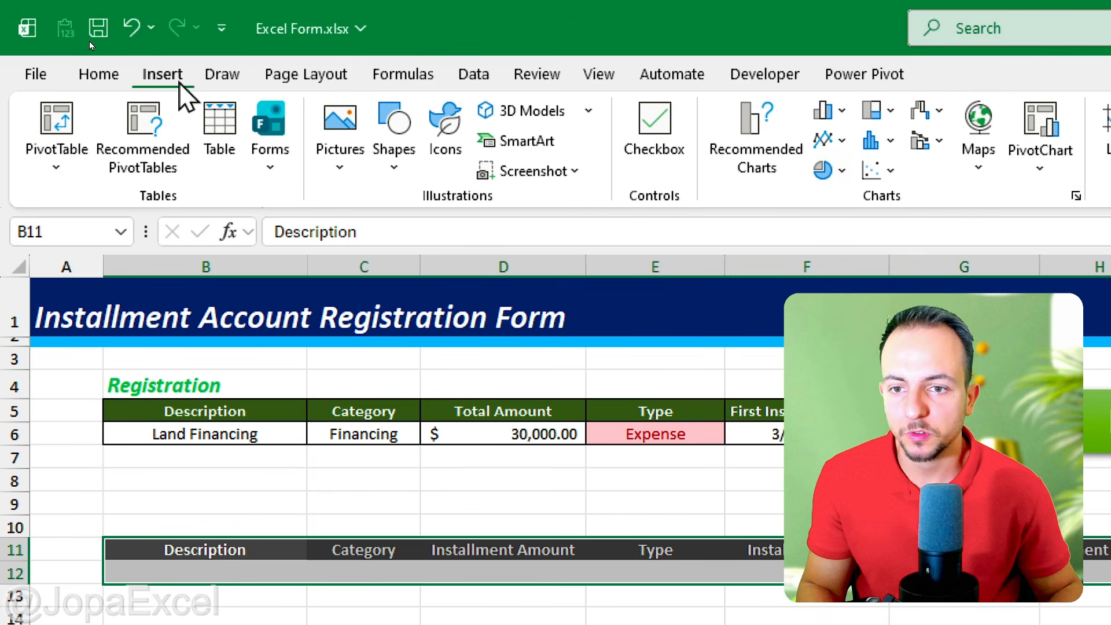
pyautogui.click(228, 167)
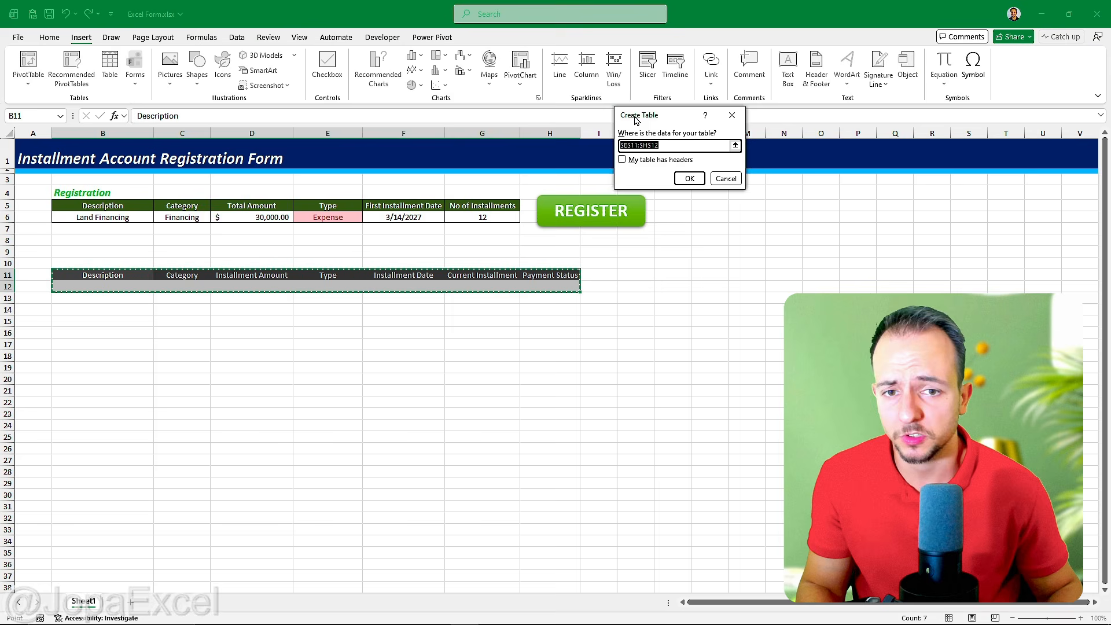
pyautogui.moveTo(636, 119); pyautogui.dragTo(149, 192)
pyautogui.click(271, 224)
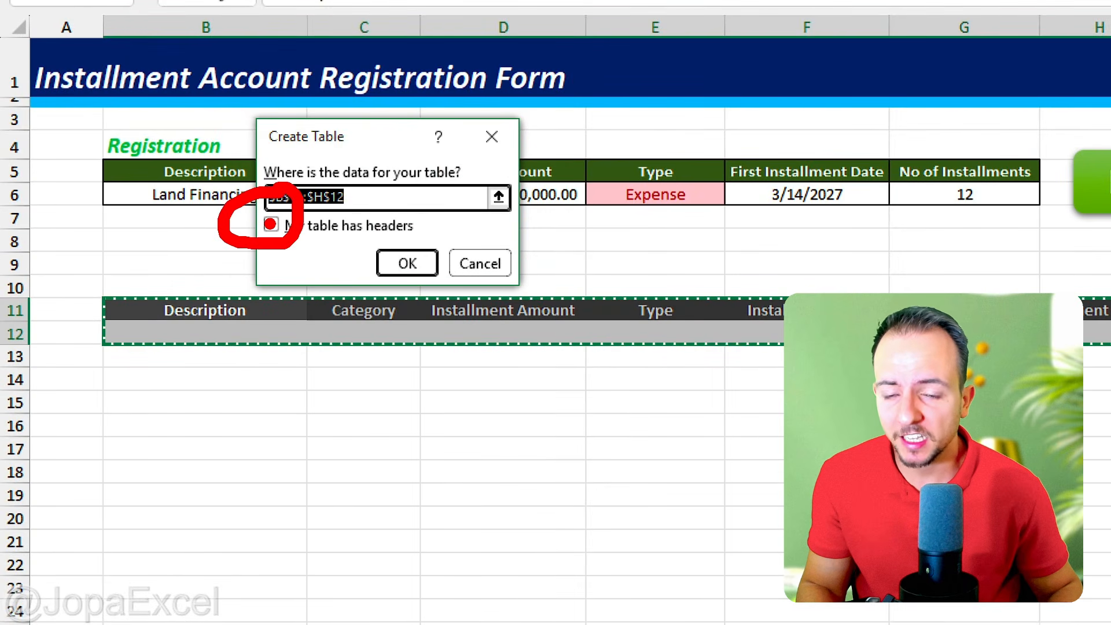
pyautogui.click(402, 262)
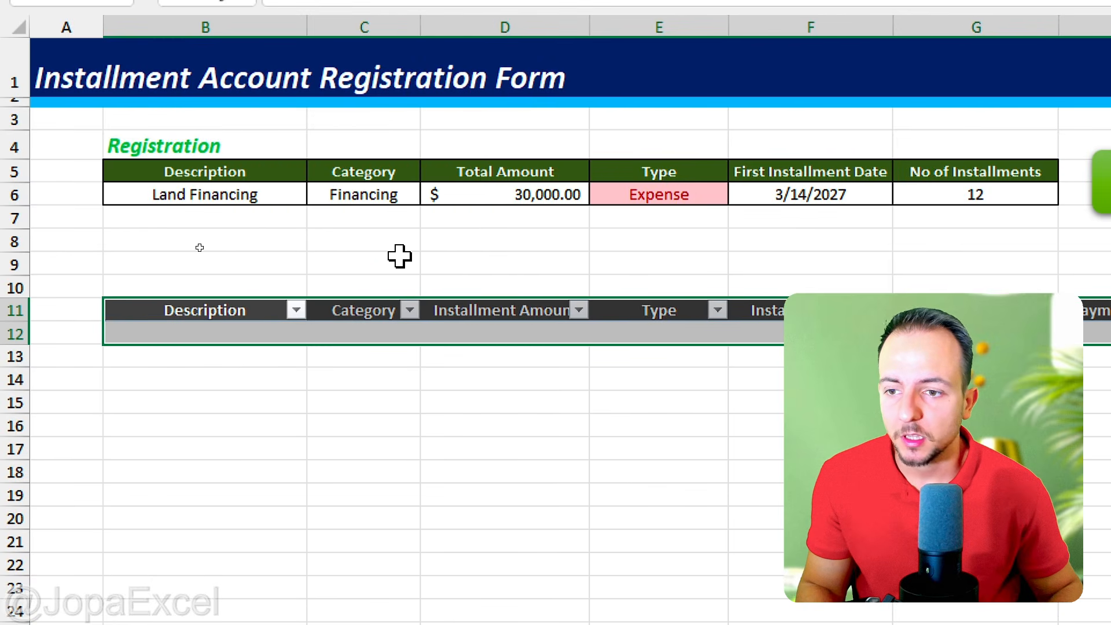
# Step: Rename the table that starts at B11 to tblEntries
pyautogui.click(263, 312)
pyautogui.click(253, 332)
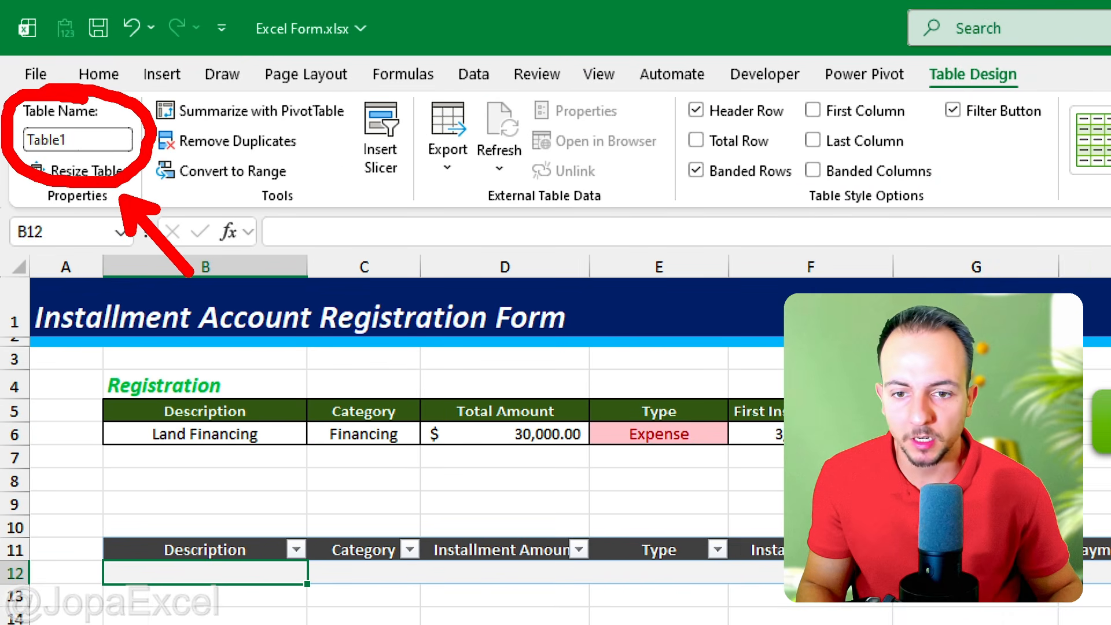
pyautogui.click(93, 141)
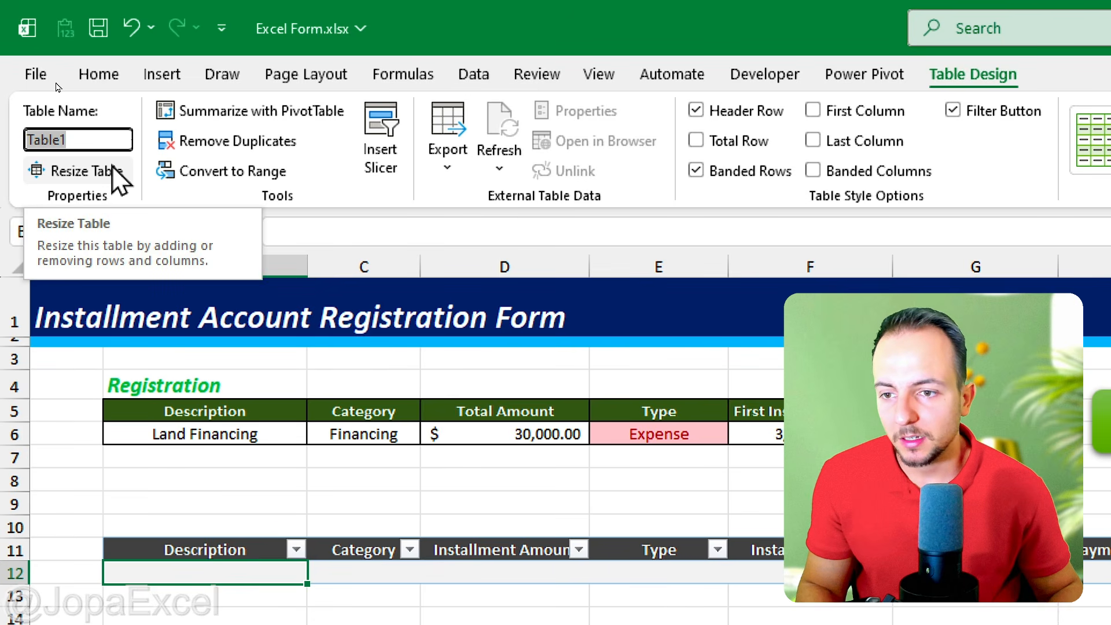
pyautogui.press('BackSpace')
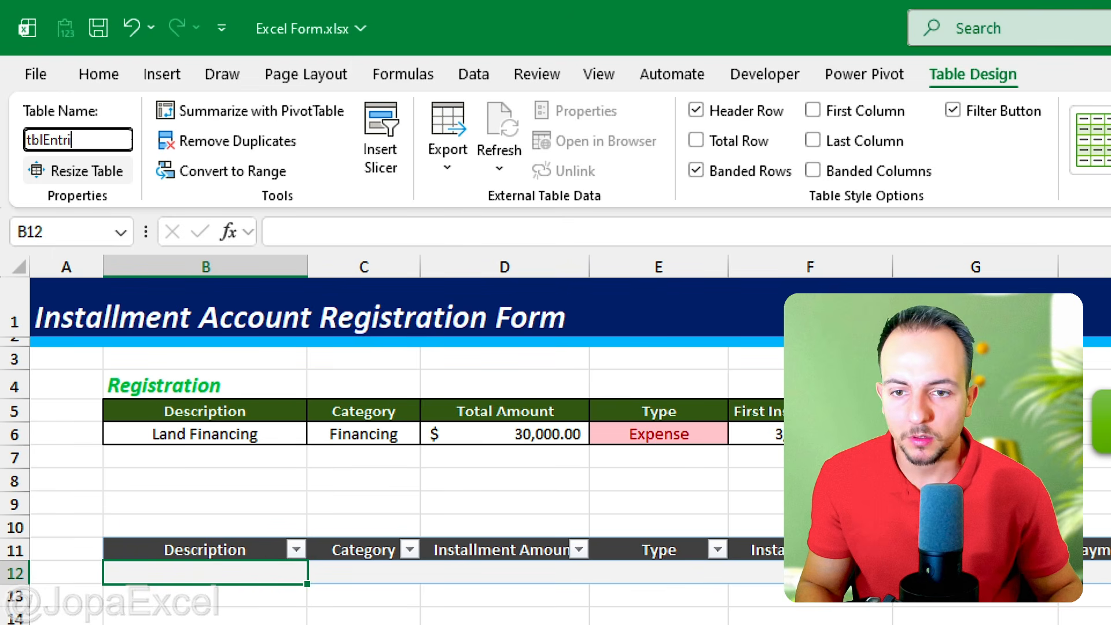
pyautogui.press('Return')
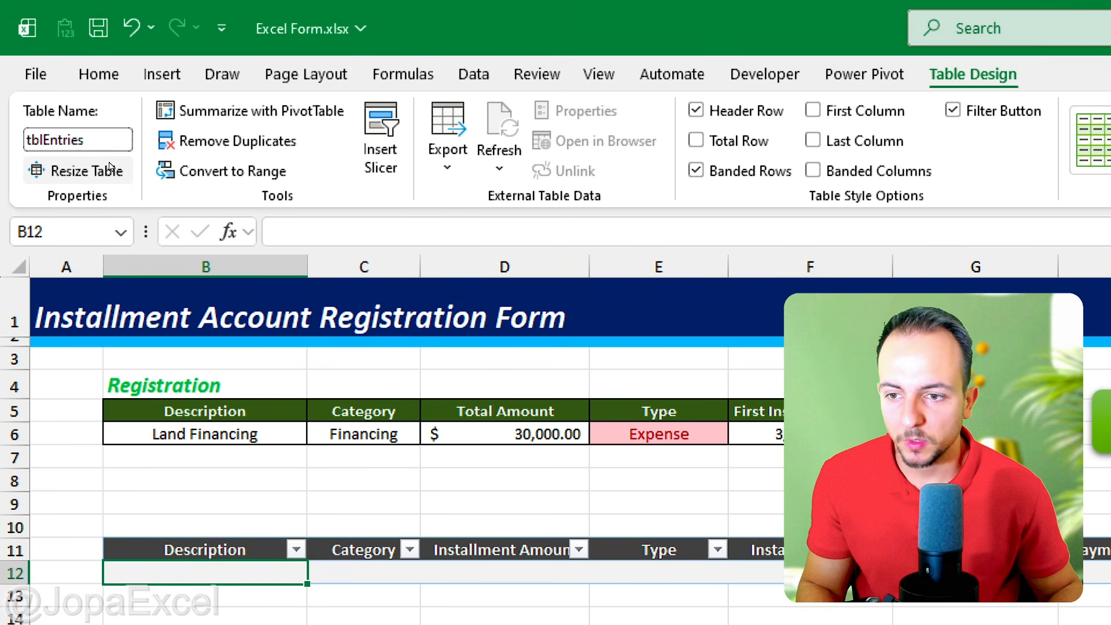
pyautogui.hotkey('ctrl', '2')
pyautogui.moveTo(80, 93)
pyautogui.mouseDown()
pyautogui.moveTo(3, 141)
pyautogui.moveTo(50, 97)
pyautogui.mouseUp()
pyautogui.press('Escape')
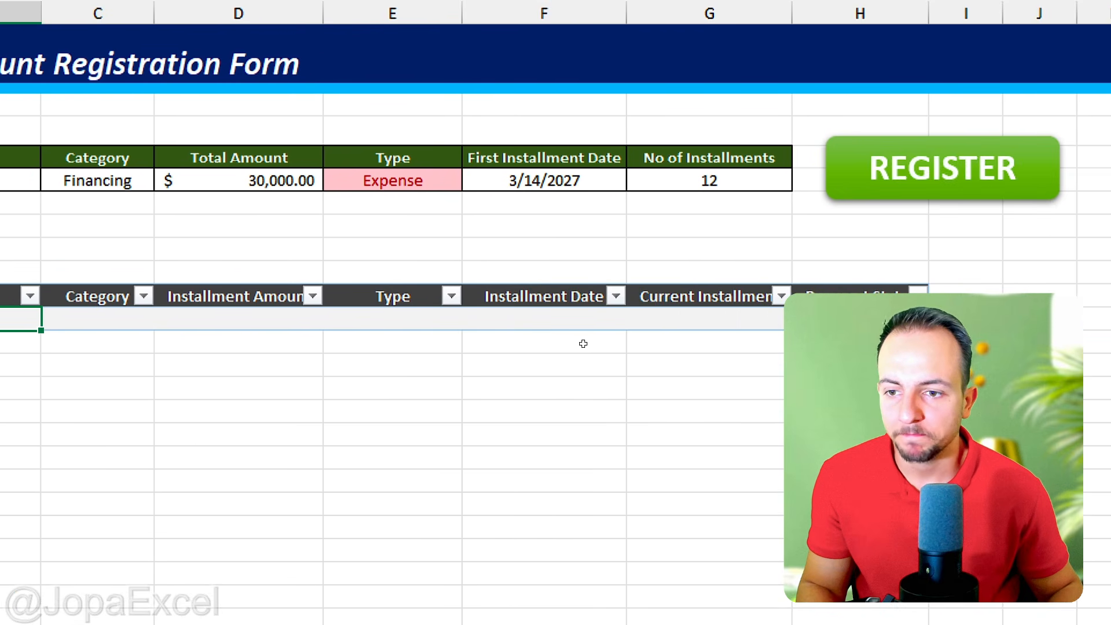
pyautogui.click(546, 349)
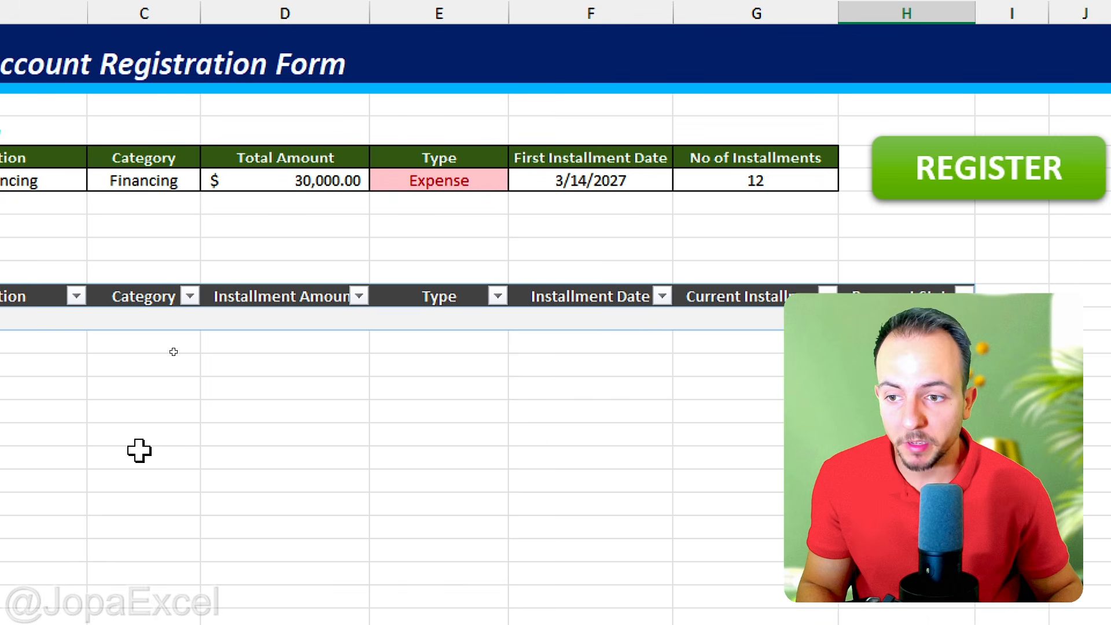
pyautogui.click(210, 325)
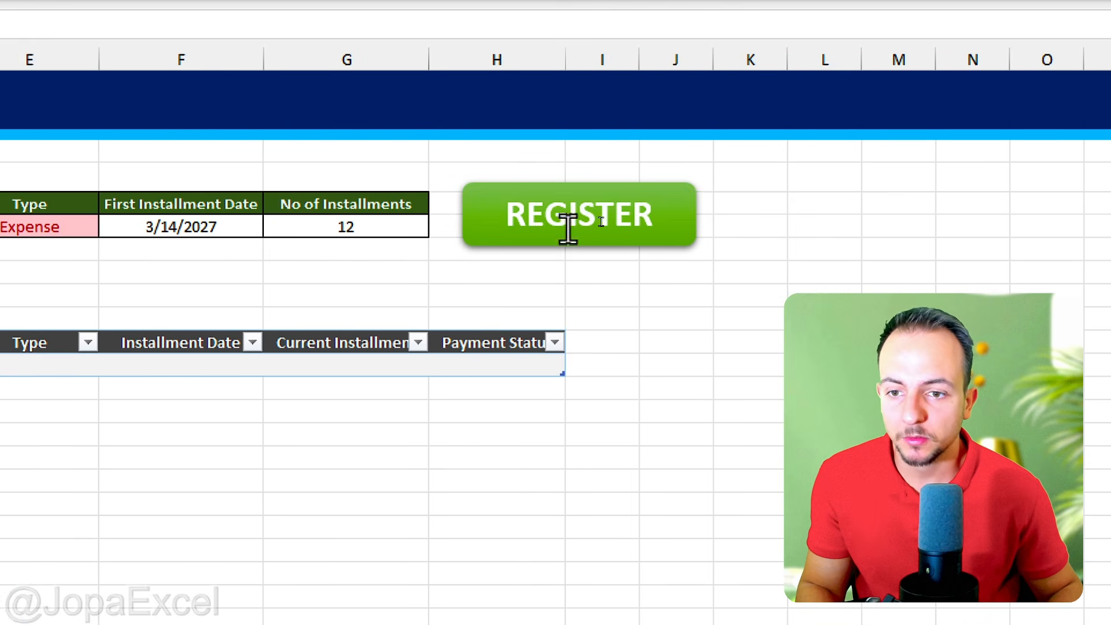
pyautogui.keyDown('ctrl'); pyautogui.click(581, 237); pyautogui.keyUp('ctrl')
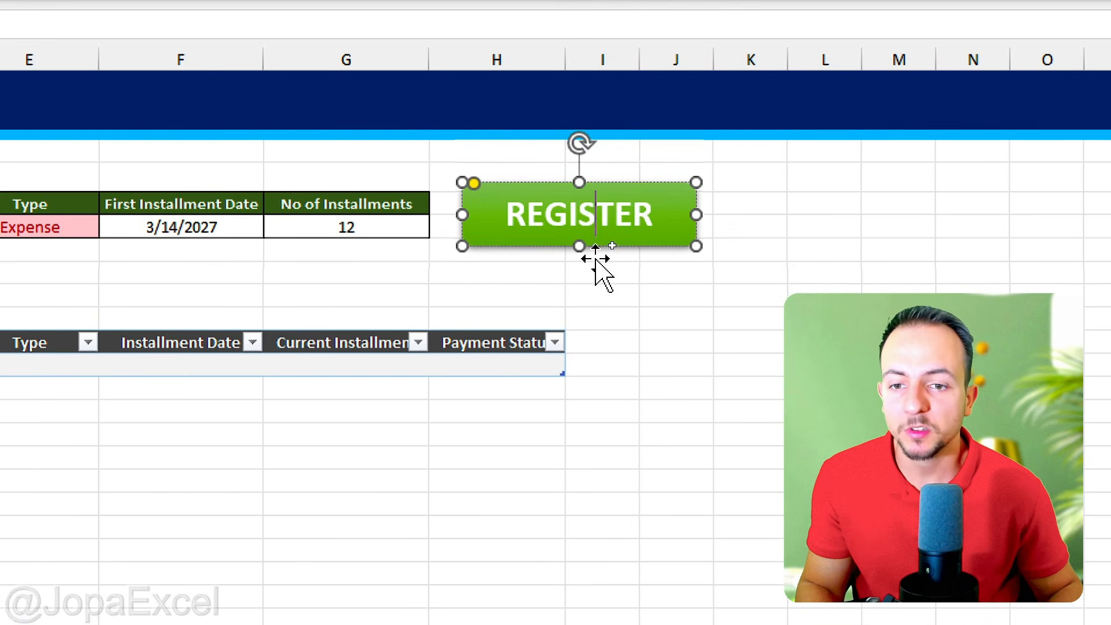
pyautogui.click(602, 319)
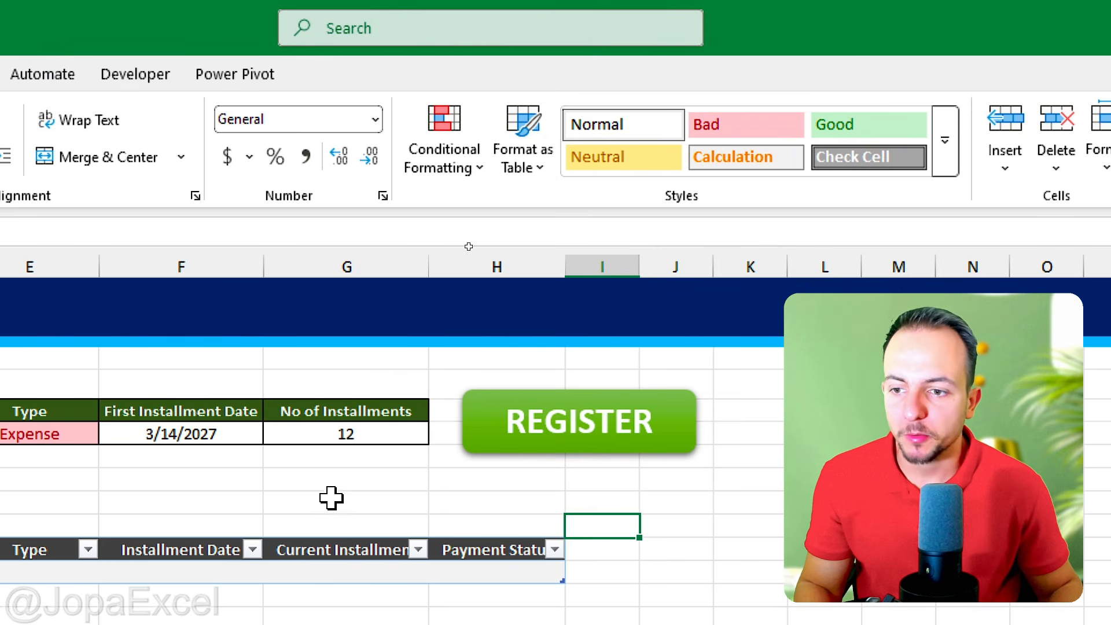
# Step: Open the ribbon customization options, list the Main Tabs commands and select Developer as the tab to add
pyautogui.click(163, 74)
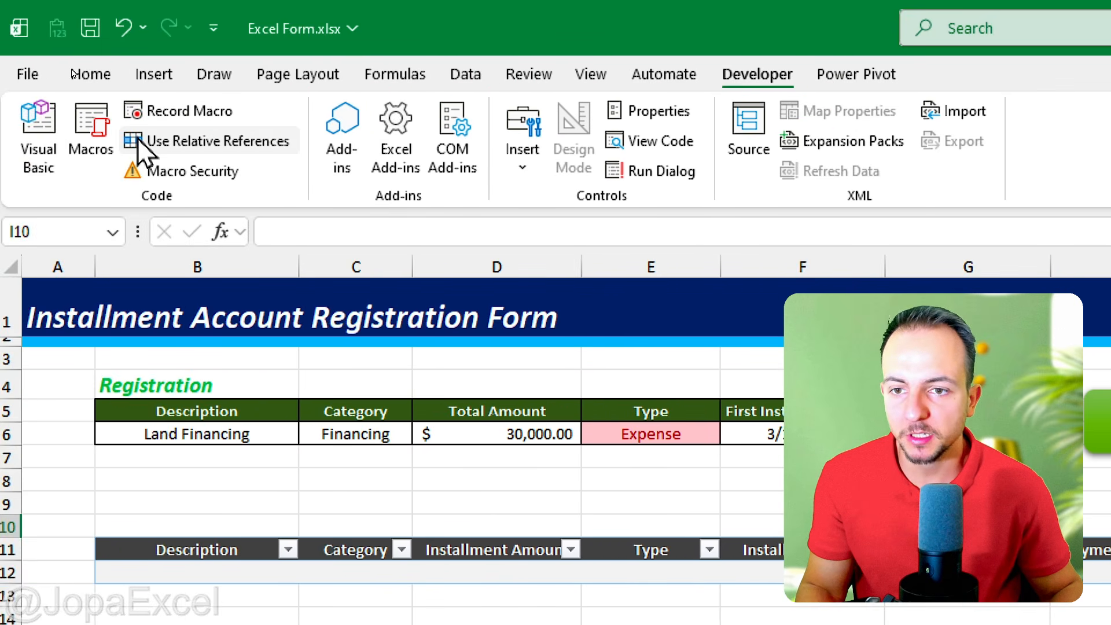
pyautogui.click(114, 80)
pyautogui.rightClick(255, 184)
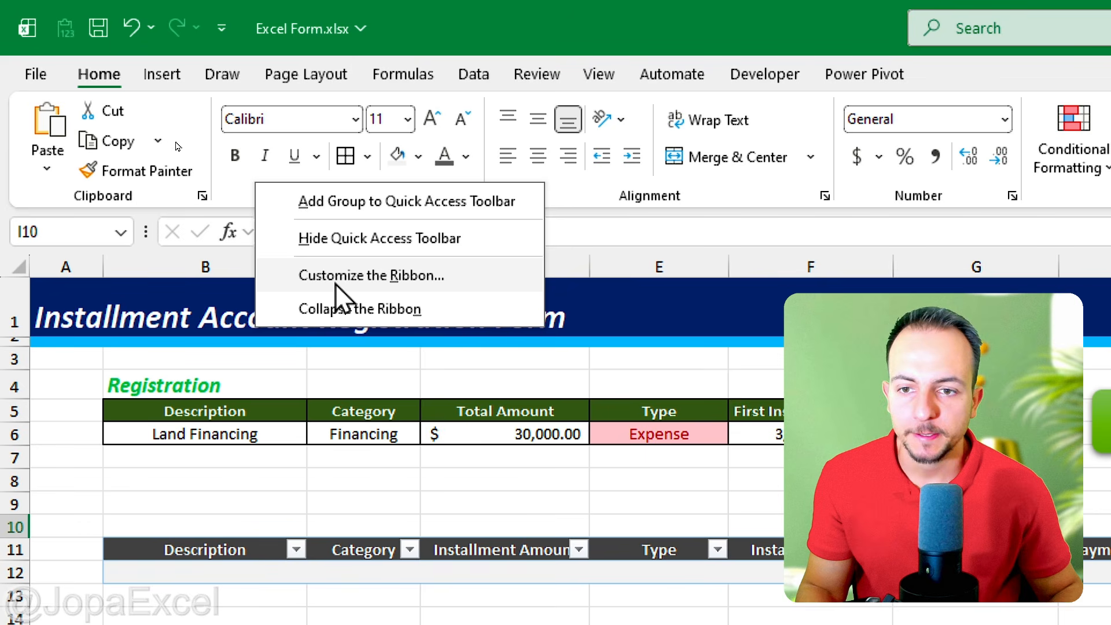
pyautogui.click(381, 284)
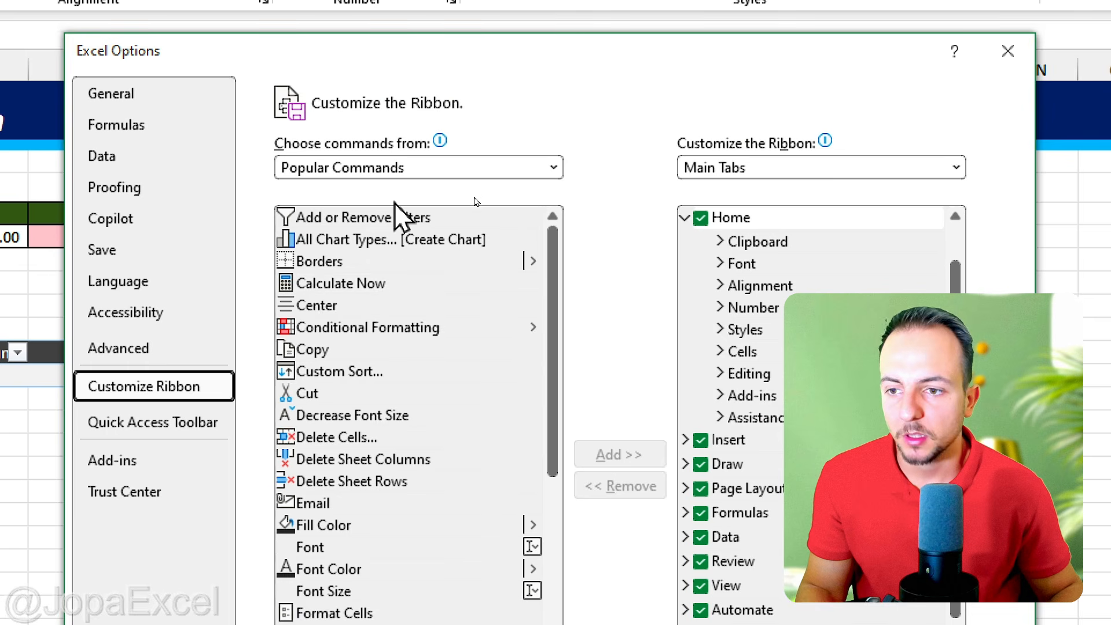
pyautogui.click(366, 167)
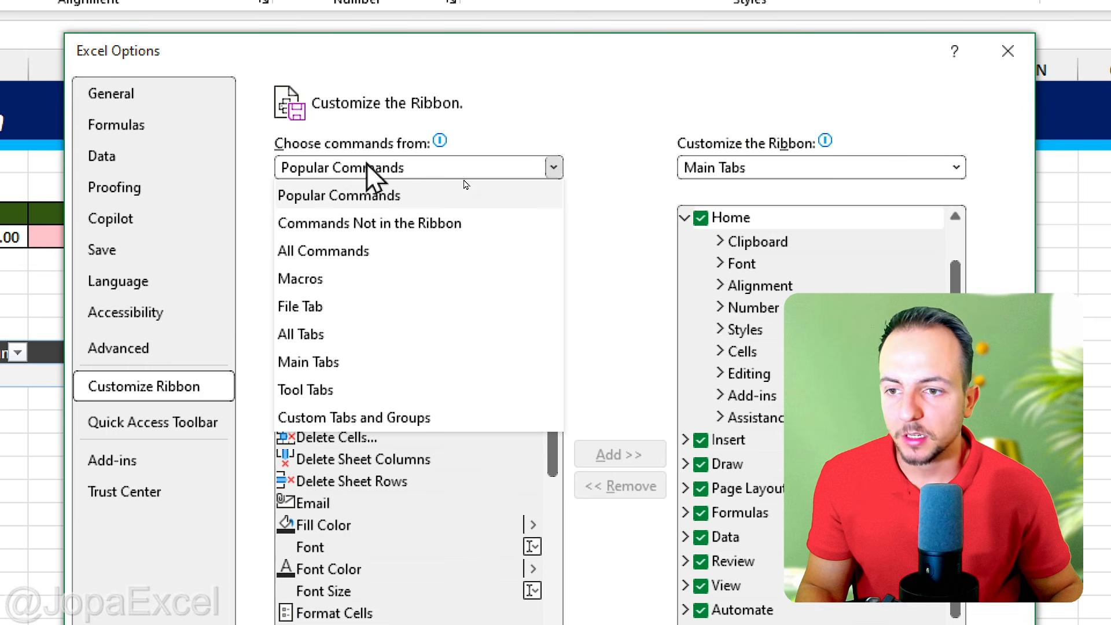
pyautogui.click(341, 362)
pyautogui.click(351, 458)
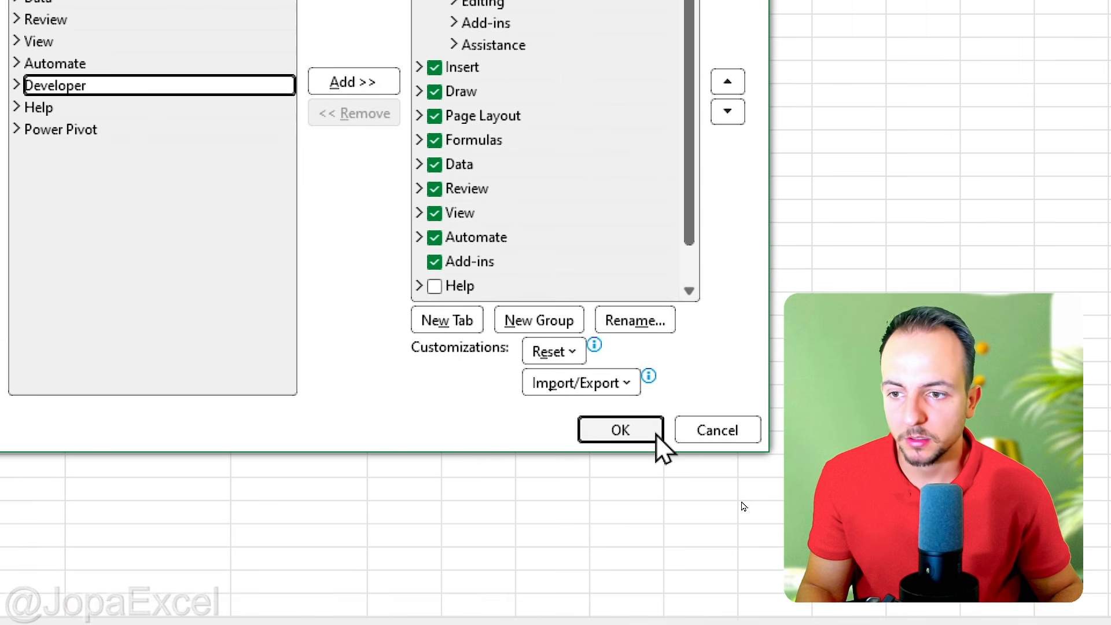
pyautogui.click(652, 434)
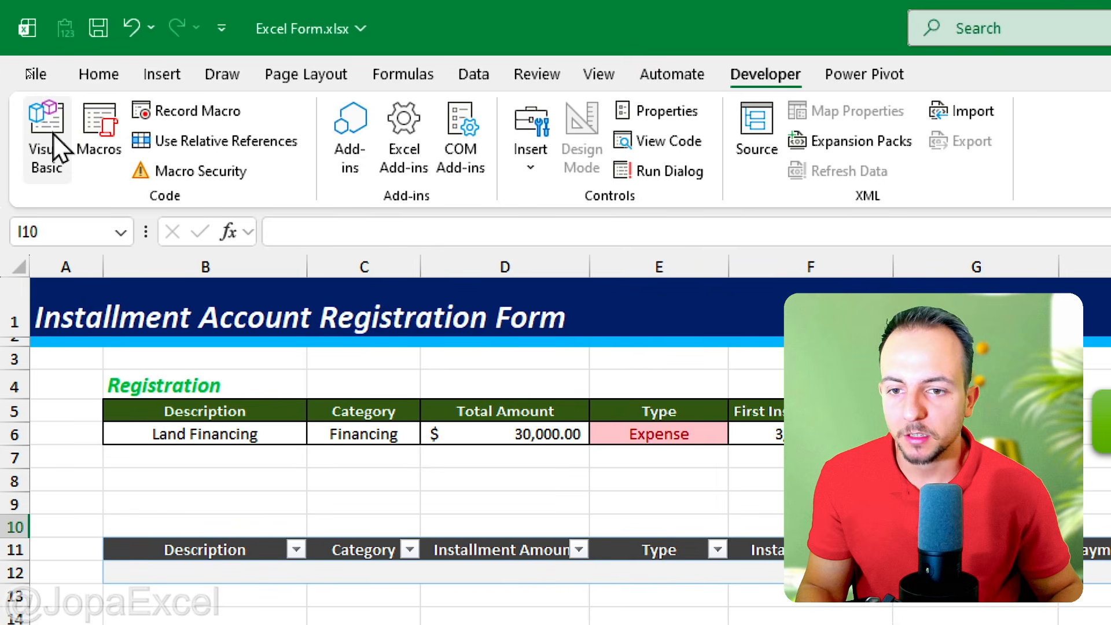
# Step: Open the Visual Basic editor and insert a new module into the Excel Form.xlsx project
pyautogui.click(61, 165)
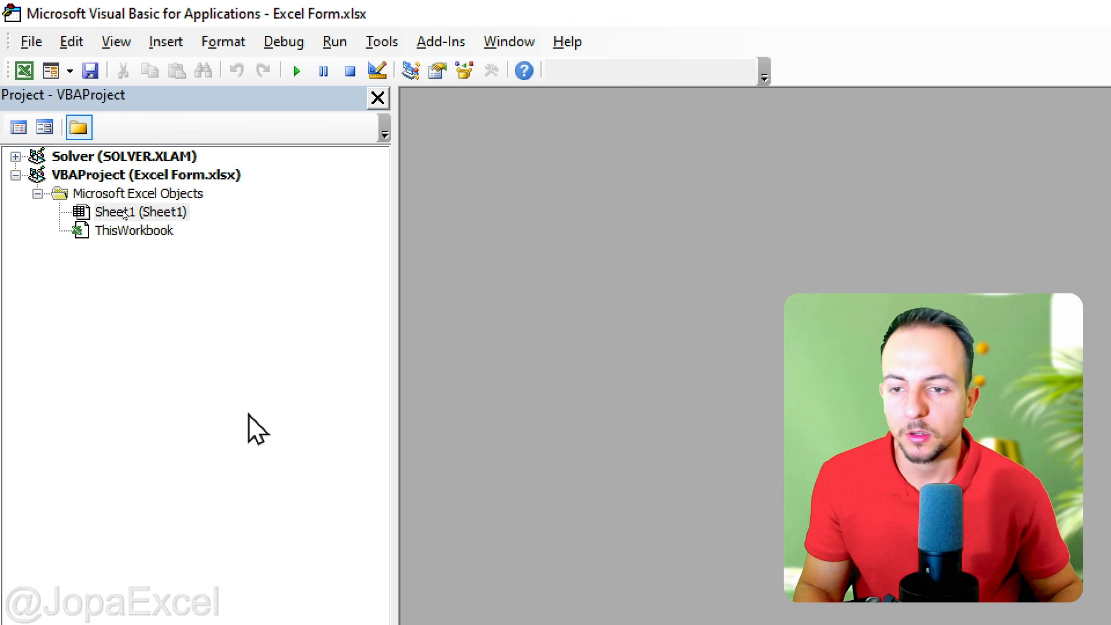
pyautogui.rightClick(167, 318)
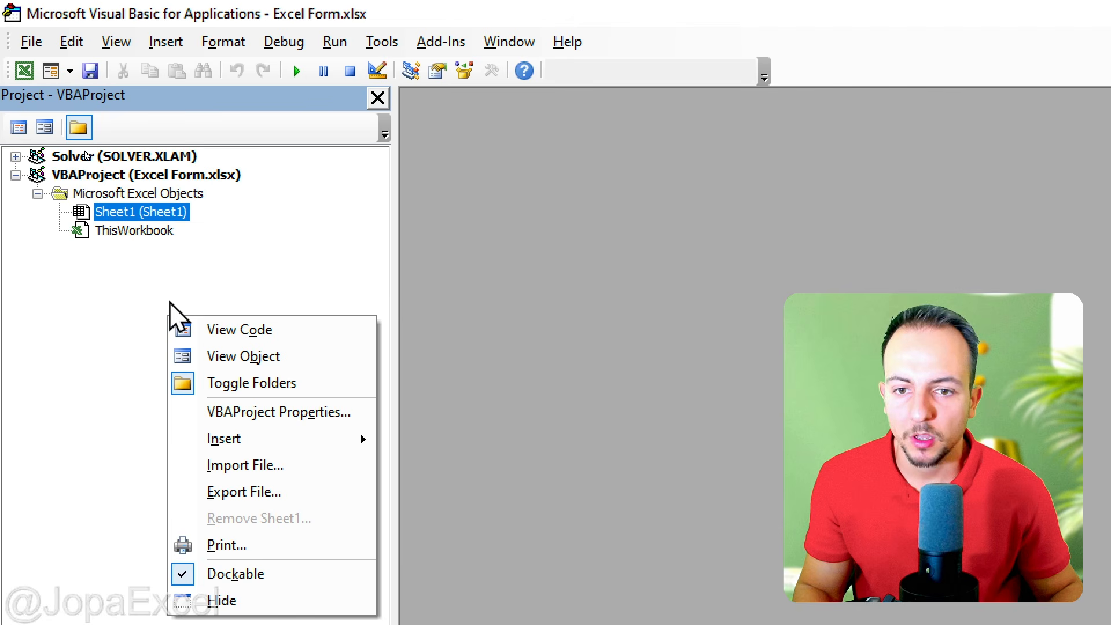
pyautogui.moveTo(300, 441)
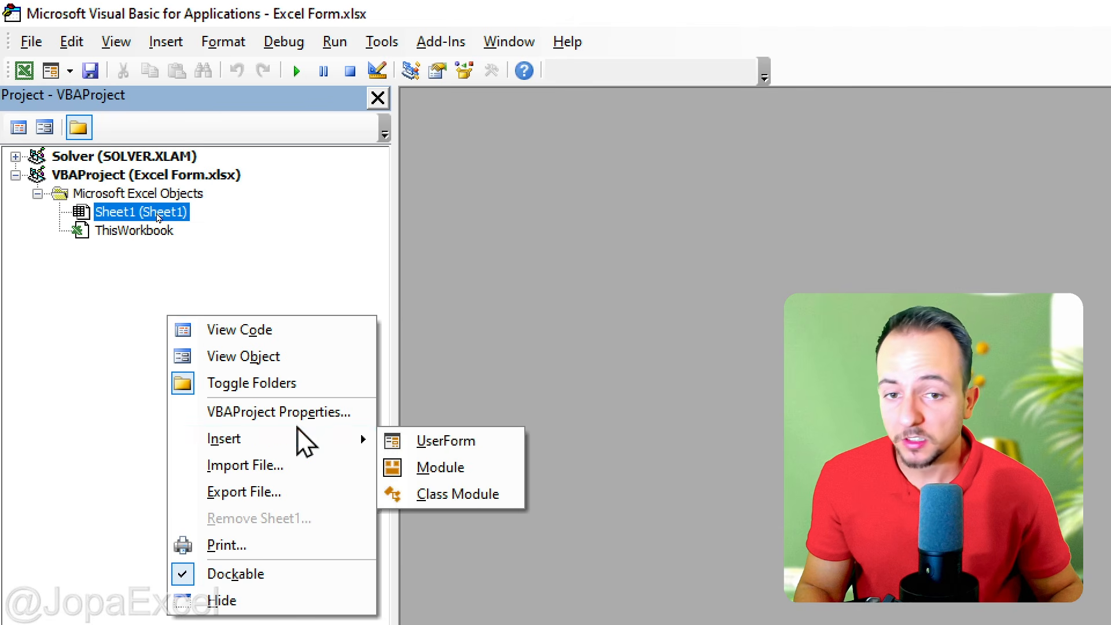
pyautogui.click(433, 469)
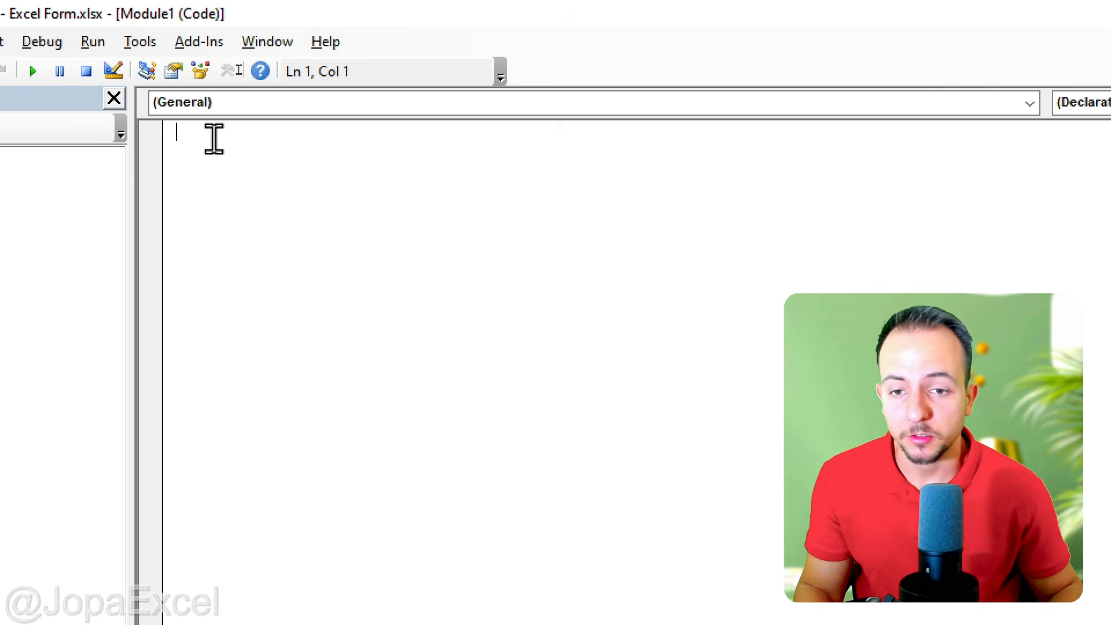
# Step: Paste the copied RegisterInstallments macro code into the empty module and close the Visual Basic editor
pyautogui.rightClick(214, 139)
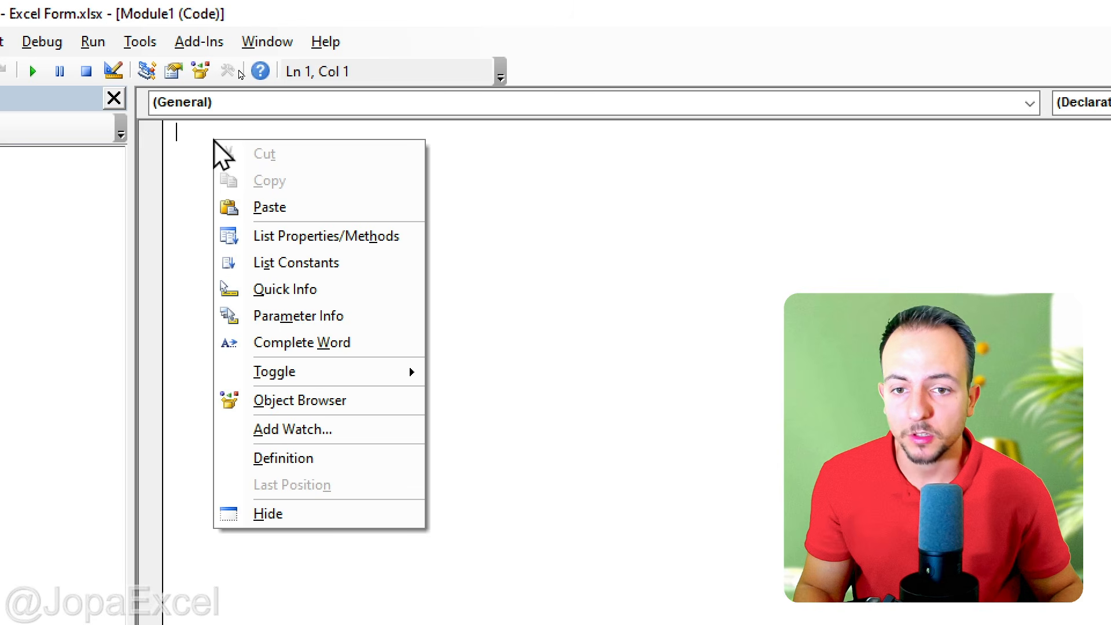
pyautogui.click(323, 209)
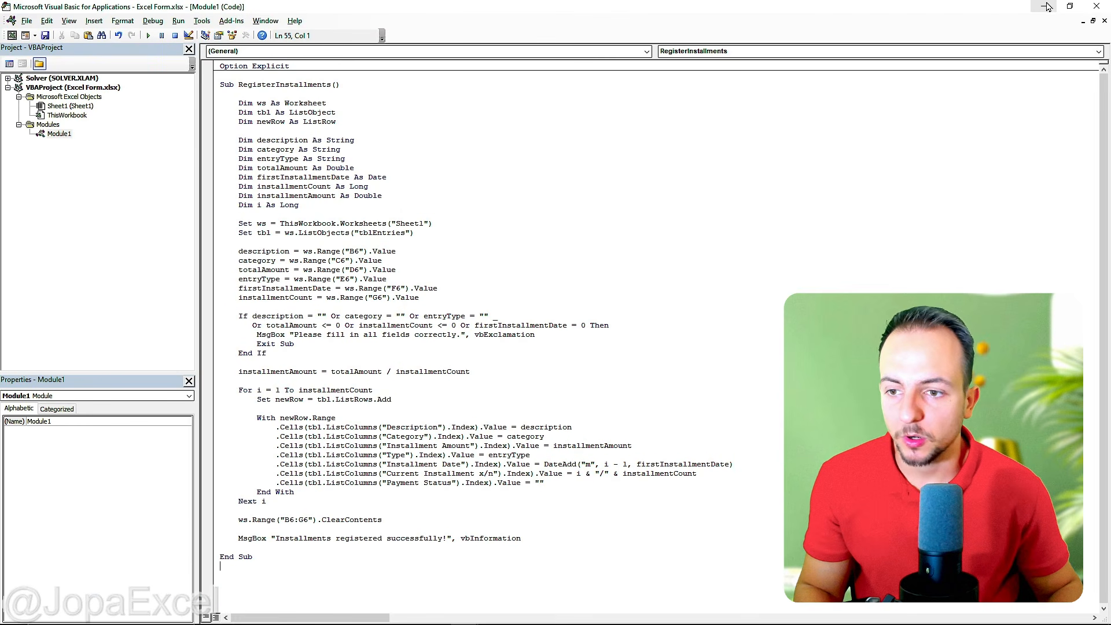
pyautogui.click(1044, 7)
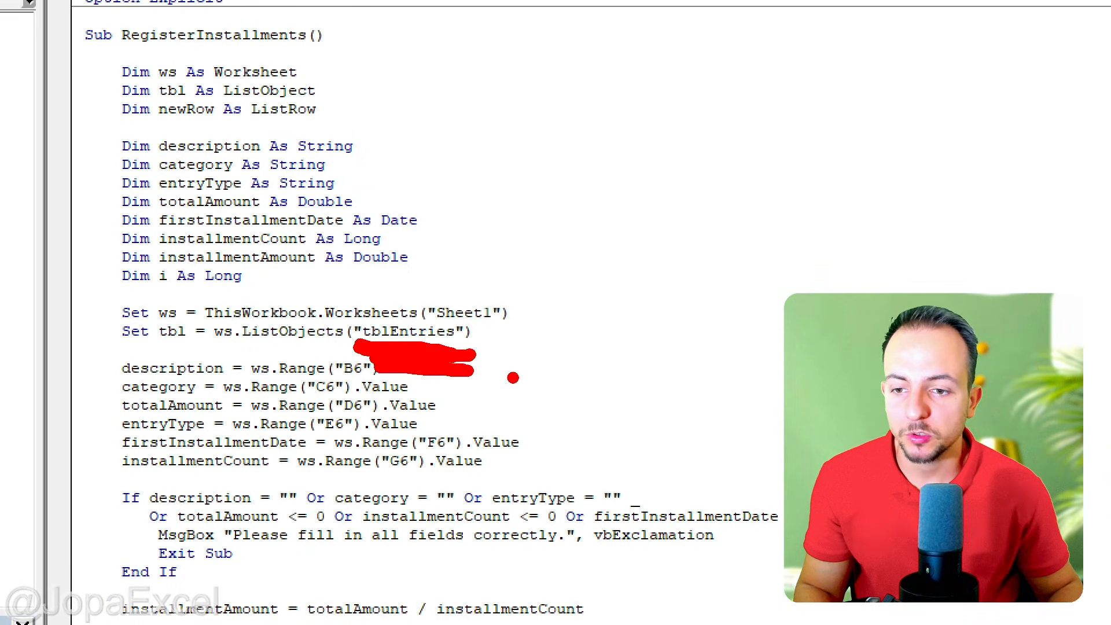
pyautogui.press('Escape')
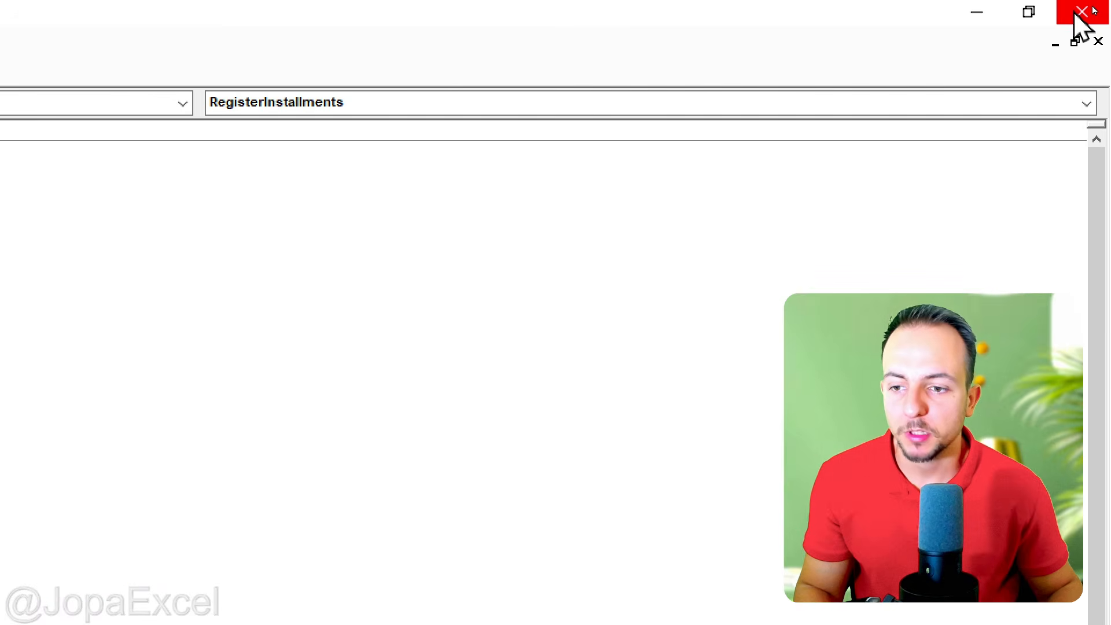
pyautogui.click(1076, 14)
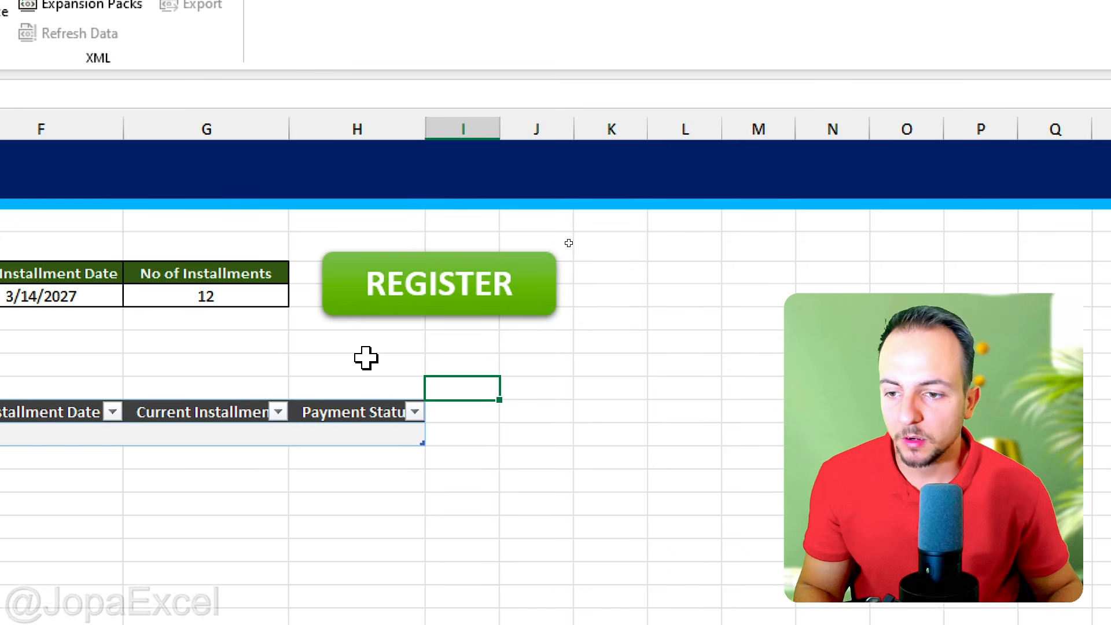
# Step: Assign the RegisterInstallments macro to the REGISTER button shape and deselect the shape
pyautogui.rightClick(359, 307)
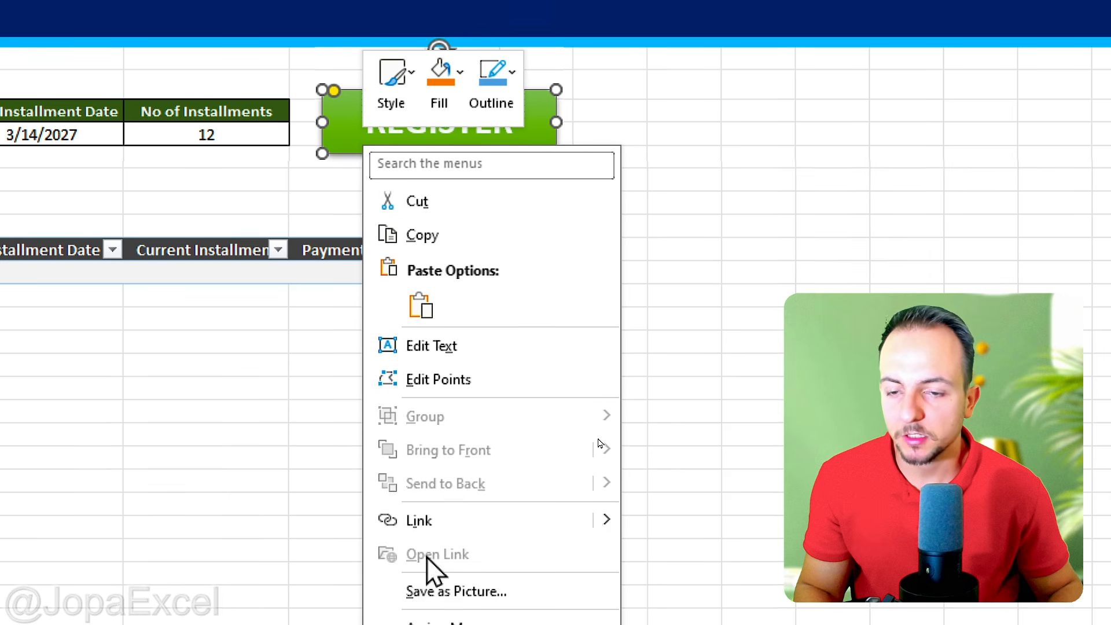
pyautogui.click(460, 421)
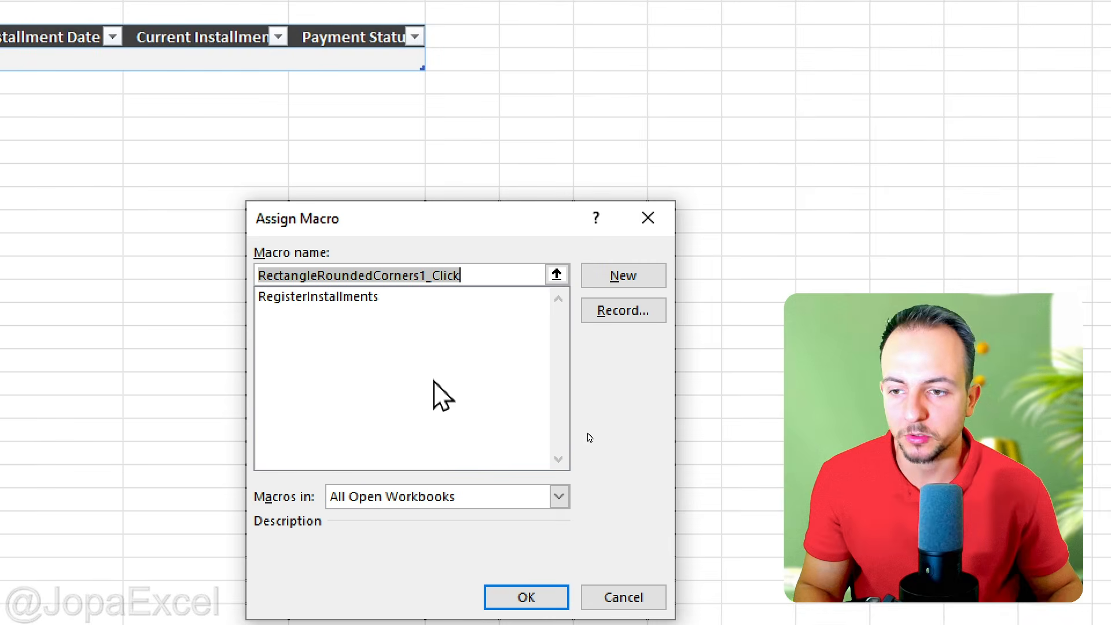
pyautogui.click(347, 296)
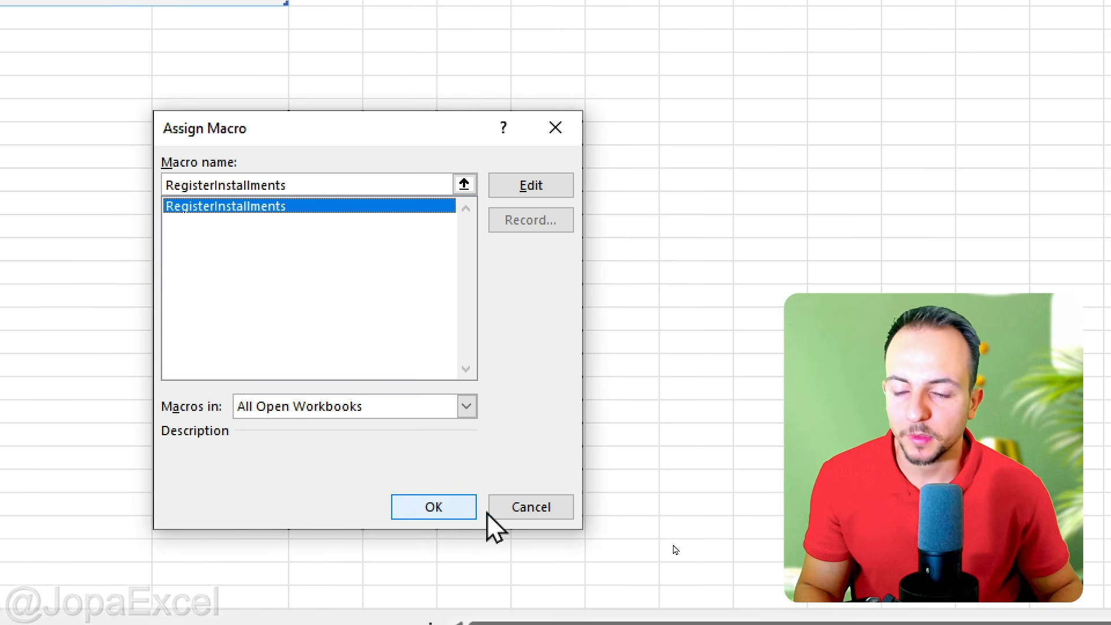
pyautogui.click(431, 509)
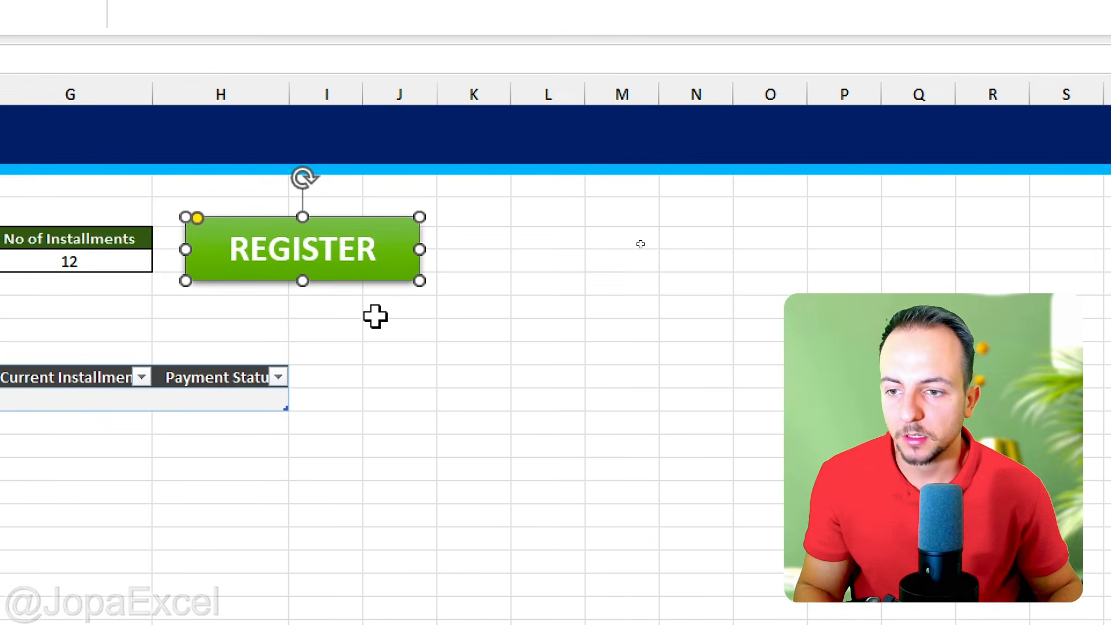
pyautogui.click(375, 314)
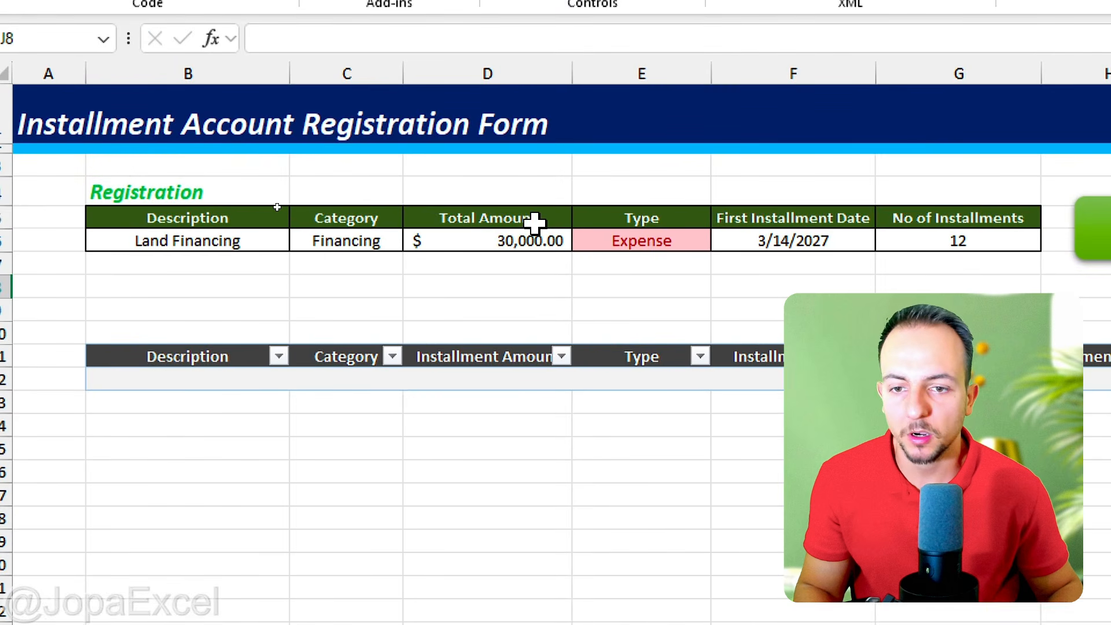
pyautogui.moveTo(532, 191); pyautogui.dragTo(533, 290)
pyautogui.moveTo(660, 186); pyautogui.dragTo(709, 276)
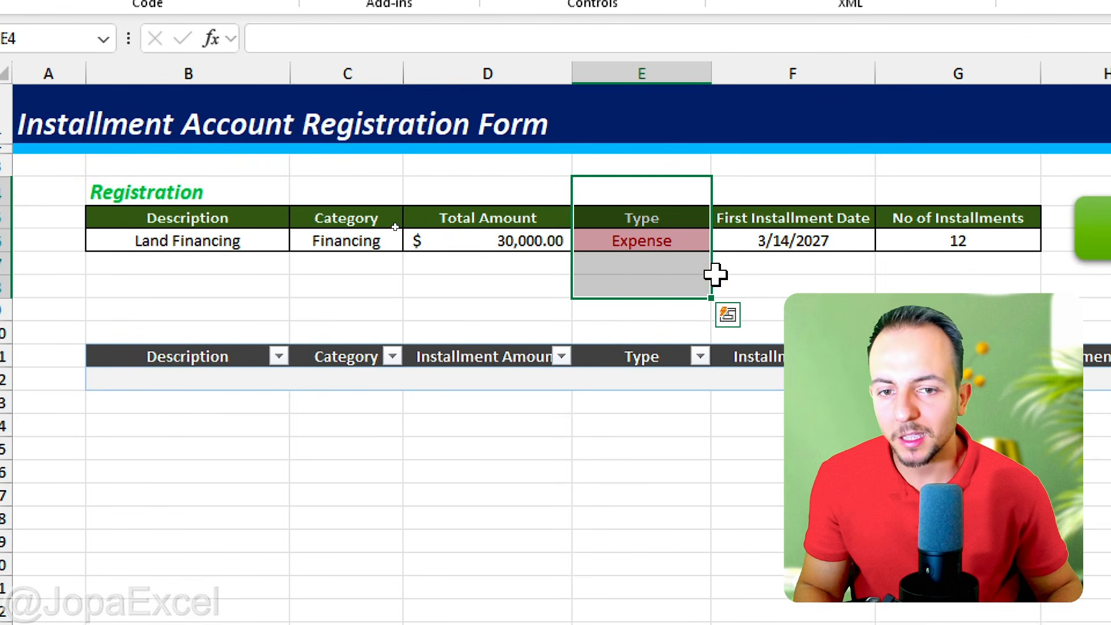
pyautogui.moveTo(570, 187); pyautogui.dragTo(544, 309)
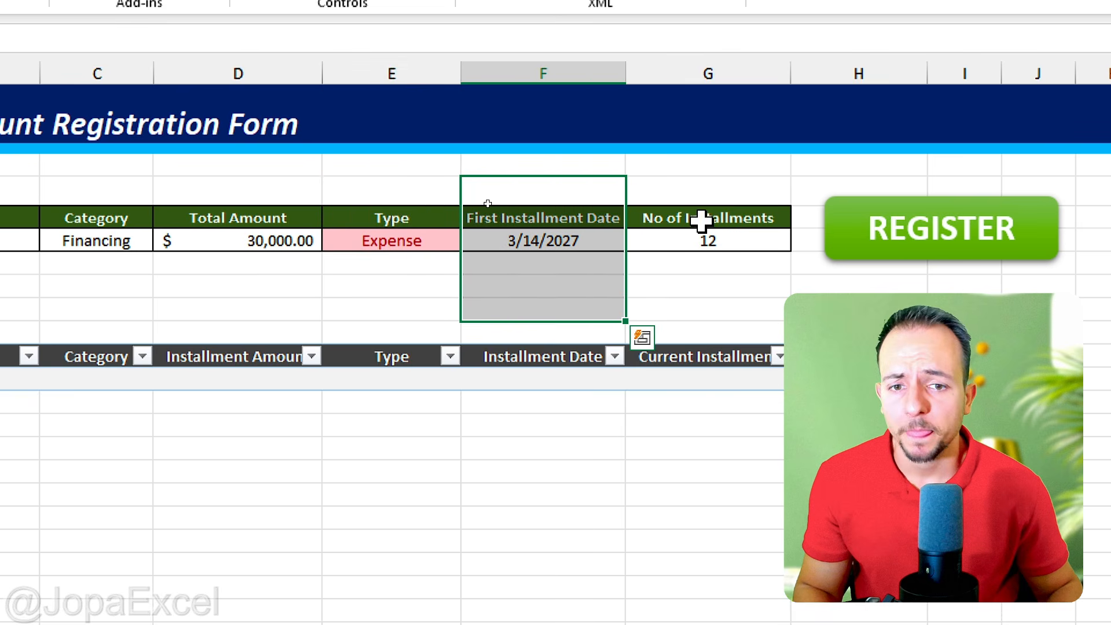
pyautogui.moveTo(721, 188); pyautogui.dragTo(713, 271)
pyautogui.click(744, 224)
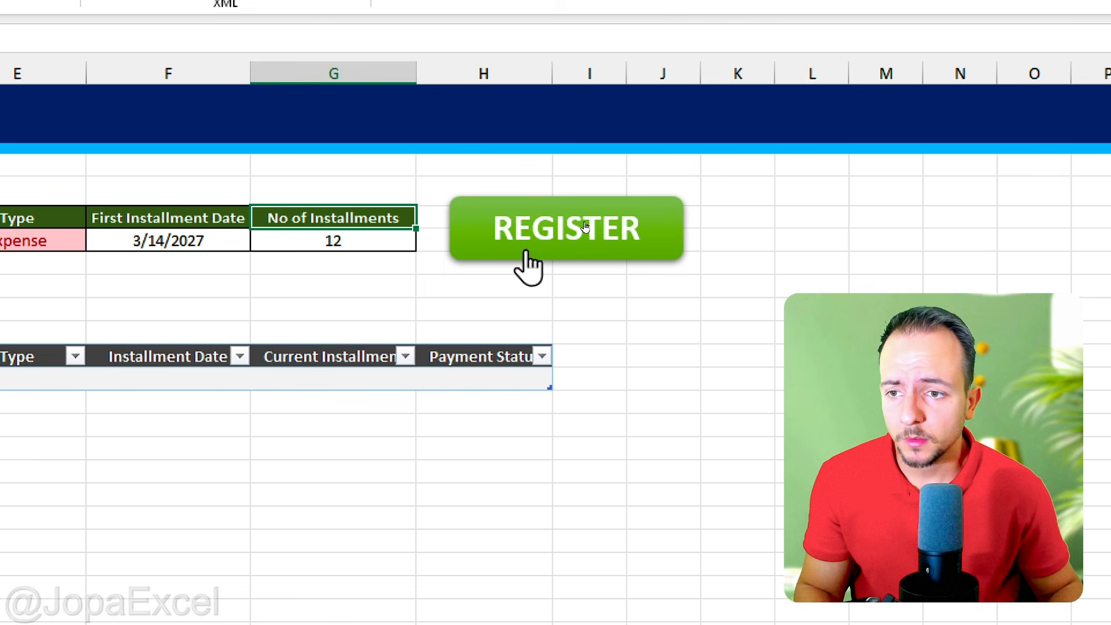
# Step: Register the Land Financing entry with the REGISTER button and dismiss the message box
pyautogui.click(585, 222)
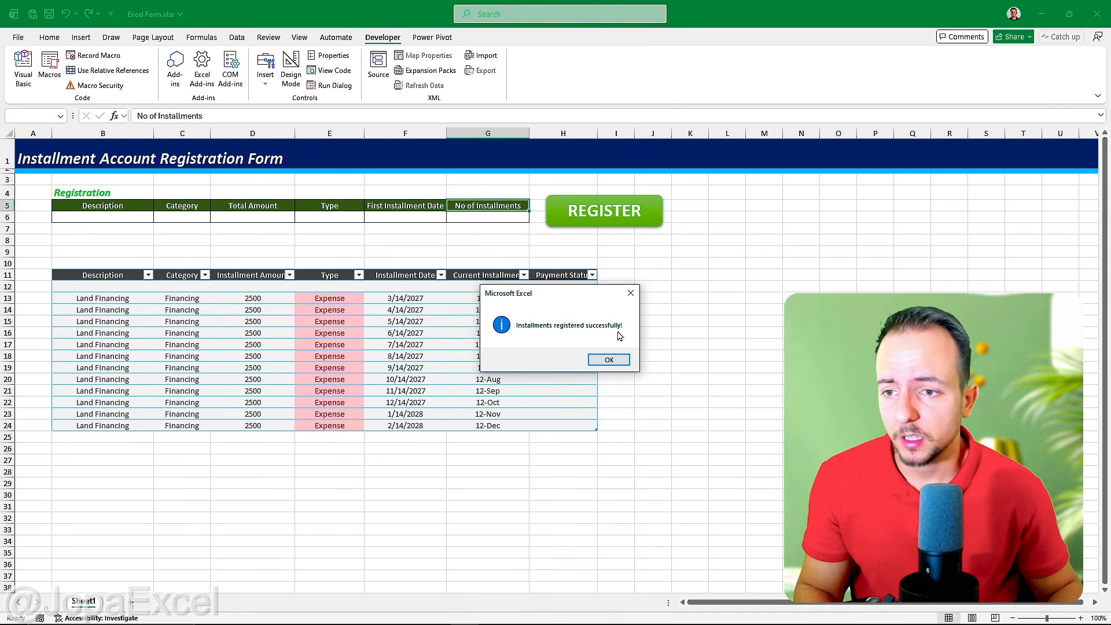
pyautogui.moveTo(554, 300); pyautogui.dragTo(706, 281)
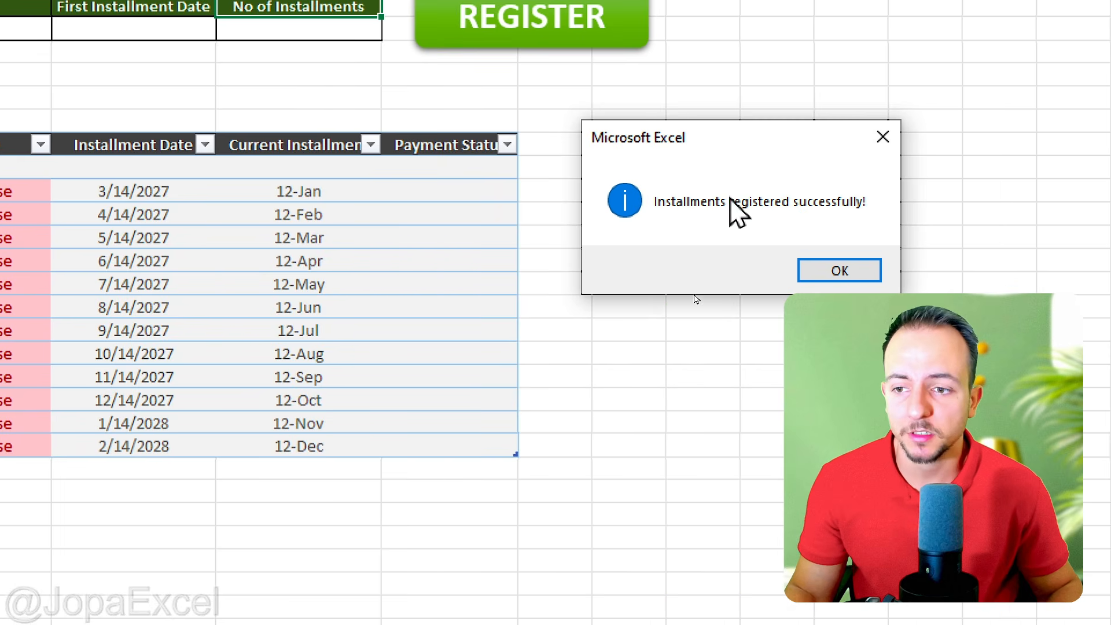
pyautogui.moveTo(690, 145); pyautogui.dragTo(661, 168)
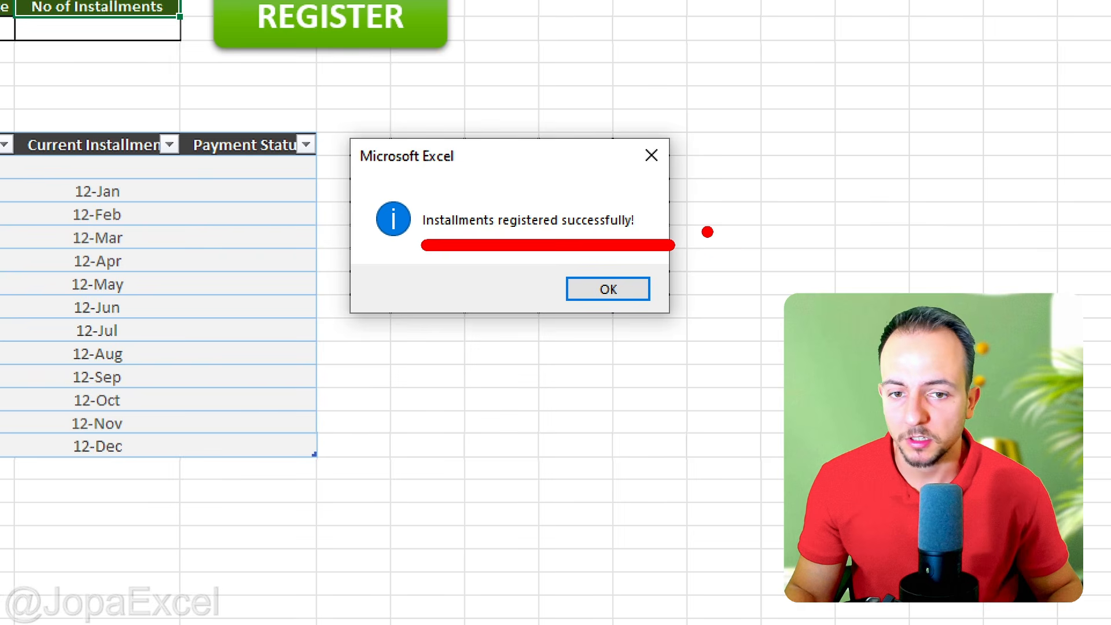
pyautogui.click(599, 291)
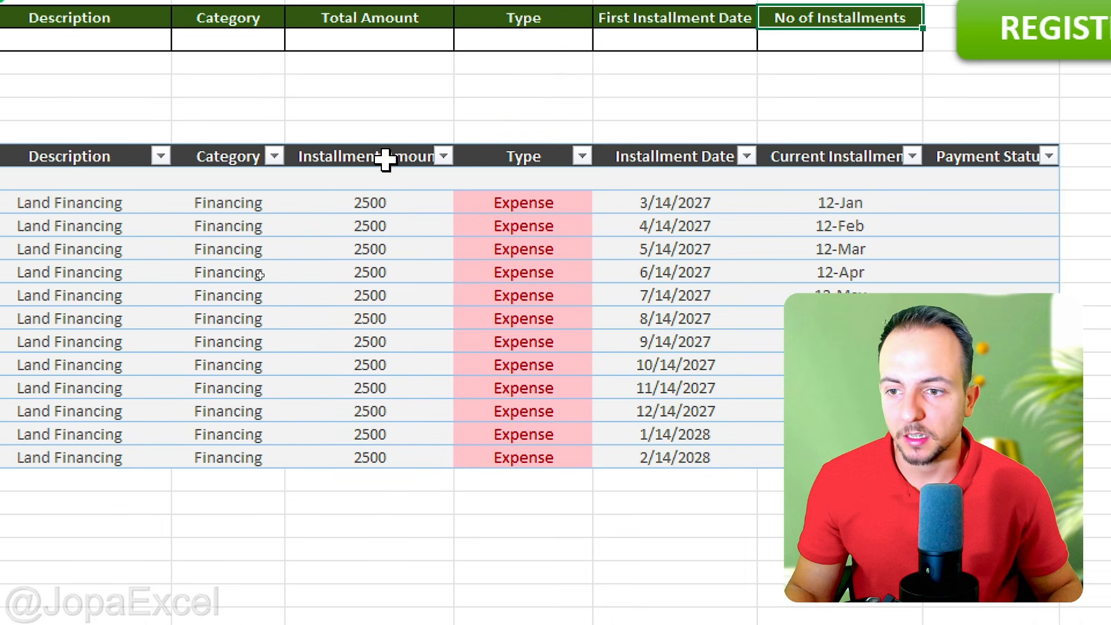
# Step: Format all data cells of the Installment Amount column in tblEntries as Currency
pyautogui.click(383, 138)
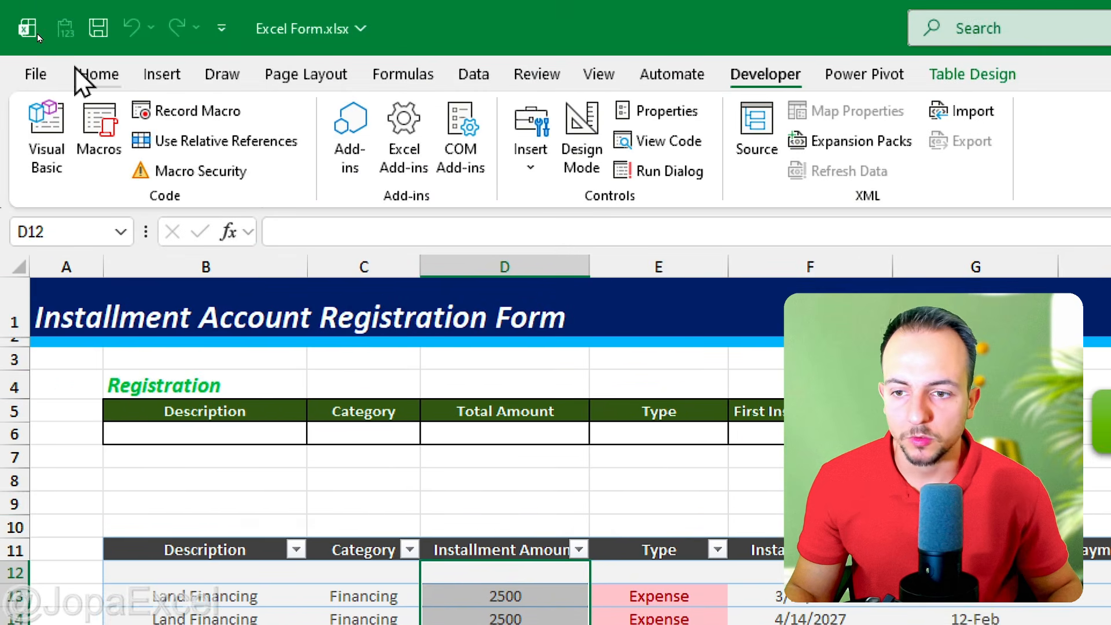
pyautogui.click(1005, 119)
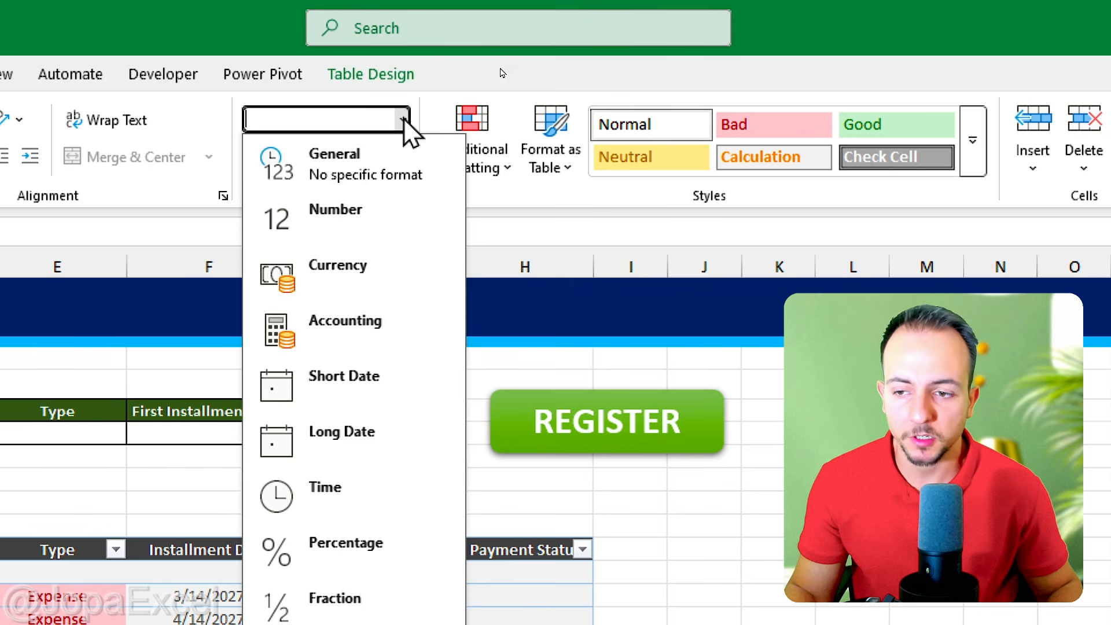
pyautogui.click(365, 278)
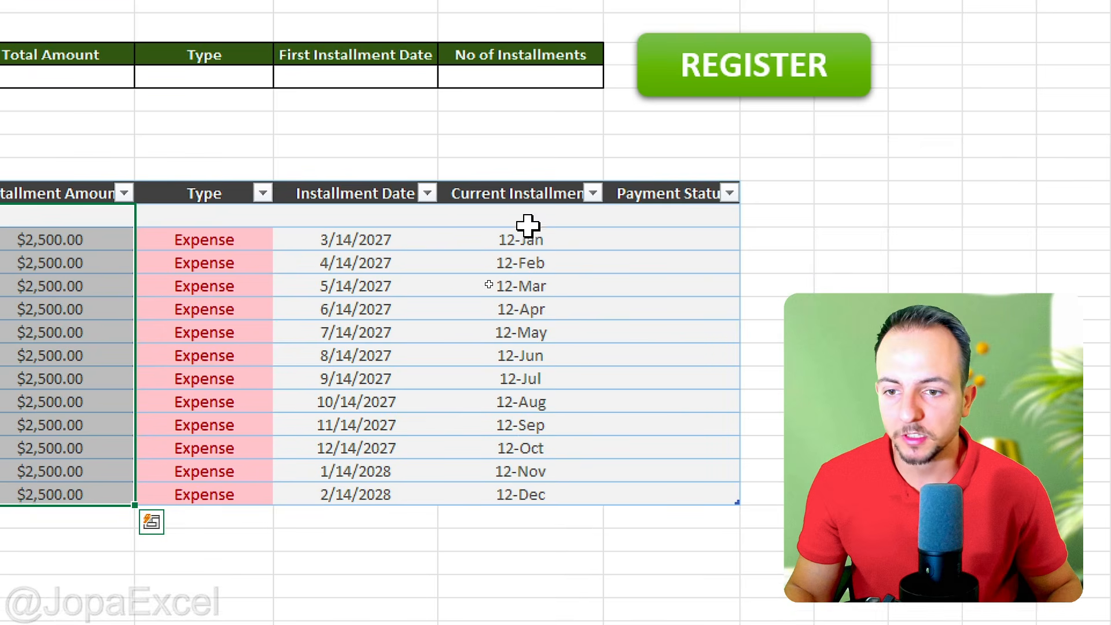
# Step: Format all data cells of the Current Installment column in tblEntries as Text
pyautogui.click(524, 183)
pyautogui.click(514, 192)
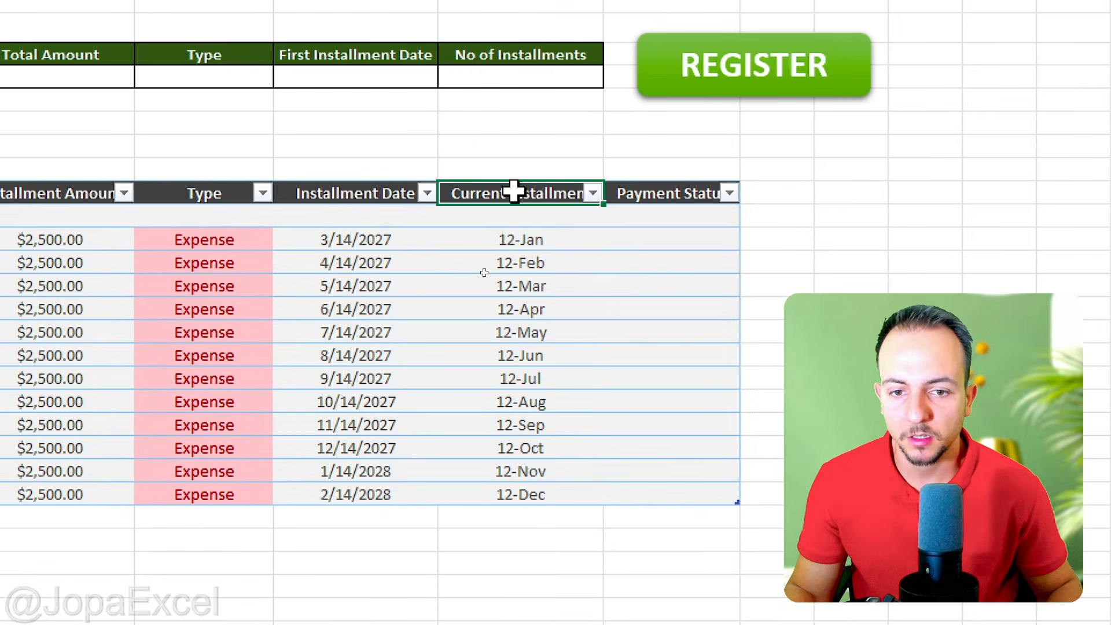
pyautogui.click(519, 178)
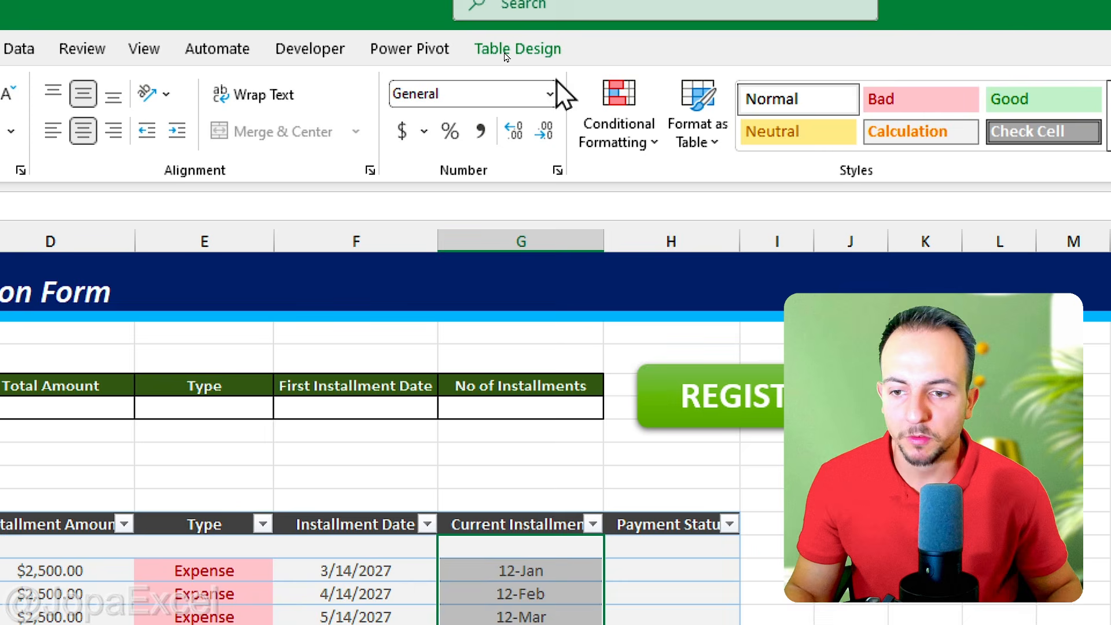
pyautogui.click(550, 94)
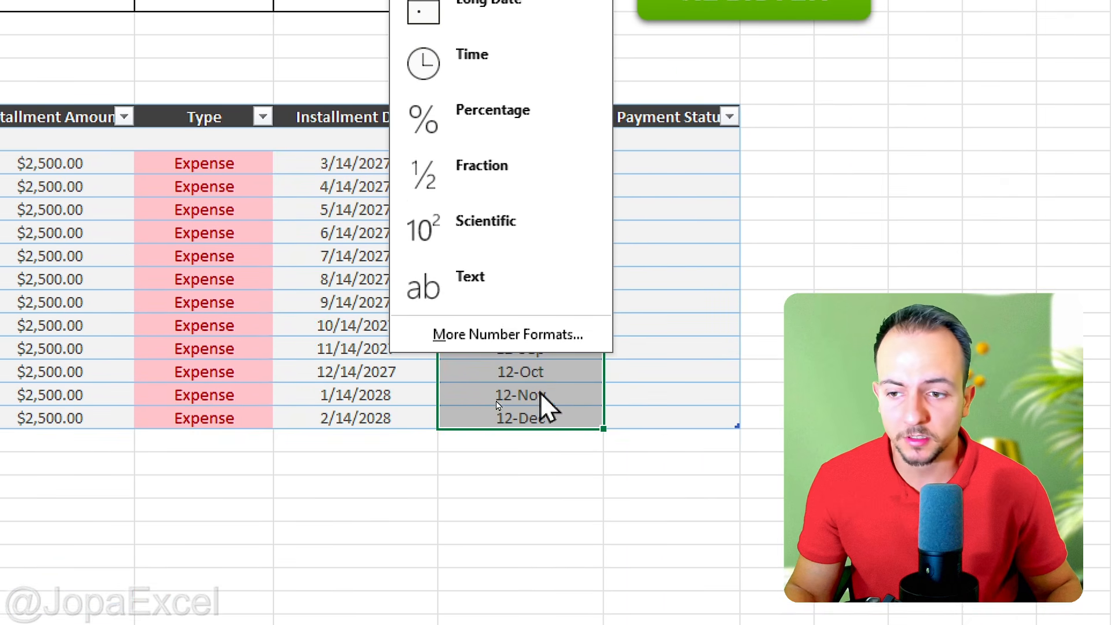
pyautogui.click(509, 283)
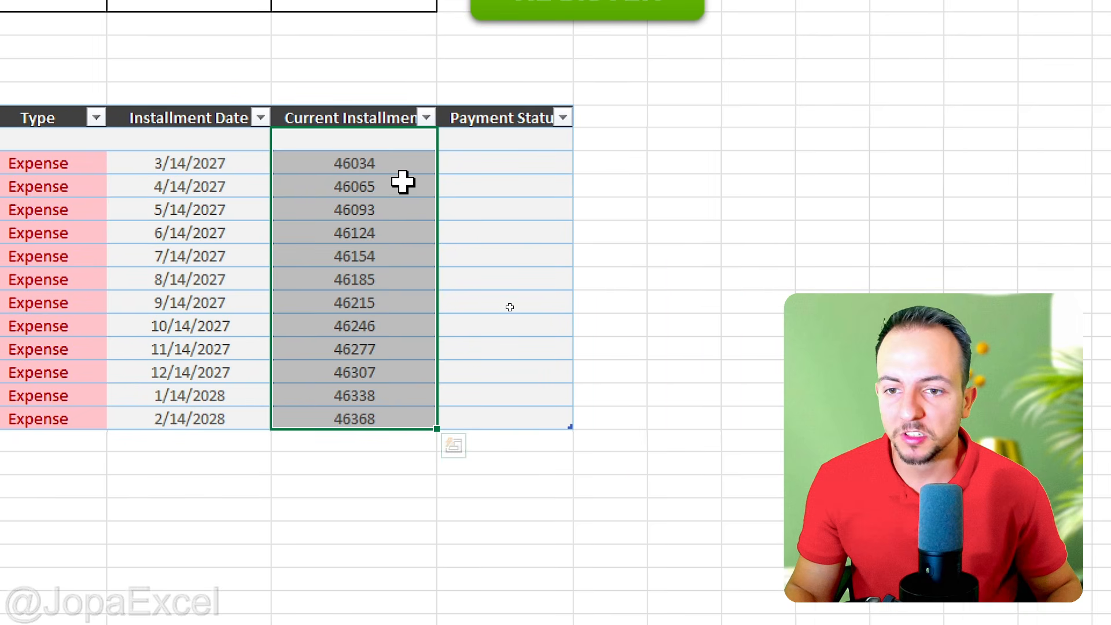
# Step: Examine the values in the Current Installment column's cells, from the first installment to the final one
pyautogui.click(551, 166)
pyautogui.click(564, 206)
pyautogui.click(387, 255)
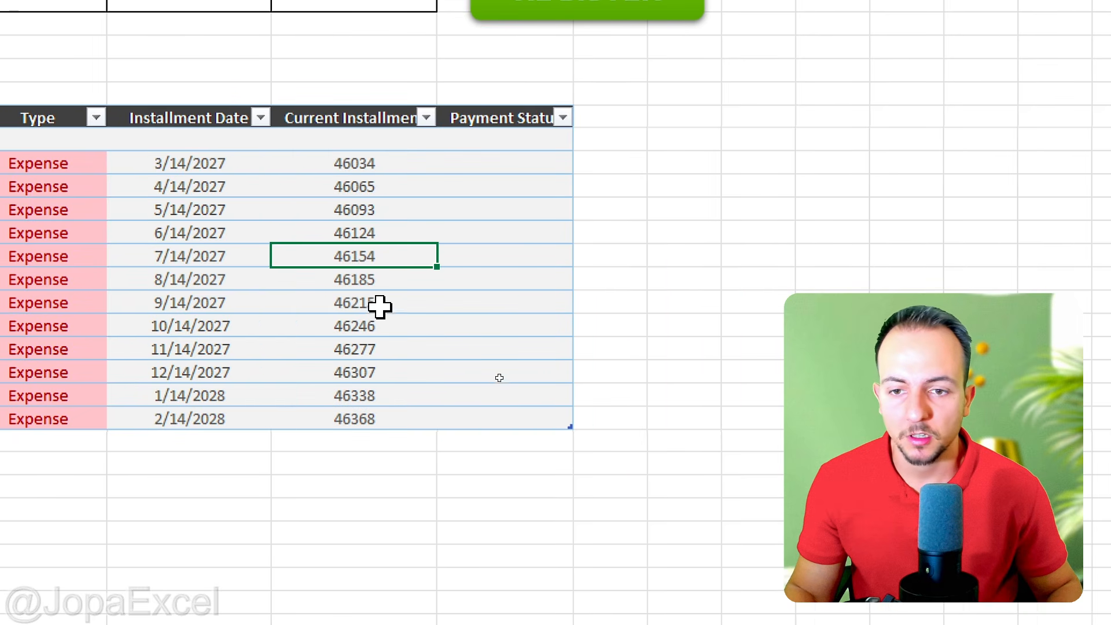
pyautogui.click(375, 326)
pyautogui.click(373, 372)
pyautogui.click(374, 419)
pyautogui.click(396, 168)
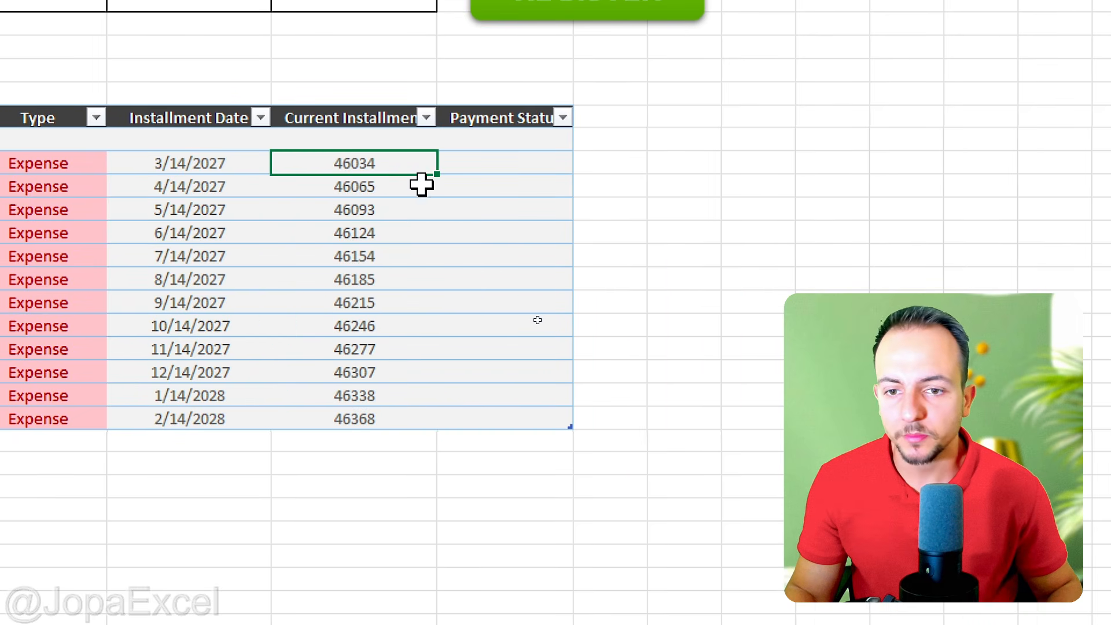
pyautogui.moveTo(511, 215); pyautogui.dragTo(471, 275)
pyautogui.moveTo(589, 135); pyautogui.dragTo(547, 281)
pyautogui.moveTo(617, 166)
pyautogui.mouseDown()
pyautogui.moveTo(625, 236)
pyautogui.moveTo(580, 280)
pyautogui.mouseUp()
pyautogui.moveTo(484, 319)
pyautogui.mouseDown()
pyautogui.moveTo(524, 455)
pyautogui.moveTo(466, 463)
pyautogui.mouseUp()
pyautogui.moveTo(558, 391); pyautogui.dragTo(616, 391)
pyautogui.moveTo(622, 353)
pyautogui.mouseDown()
pyautogui.moveTo(700, 336)
pyautogui.moveTo(693, 415)
pyautogui.mouseUp()
pyautogui.moveTo(630, 422); pyautogui.dragTo(751, 411)
pyautogui.moveTo(703, 395); pyautogui.dragTo(745, 387)
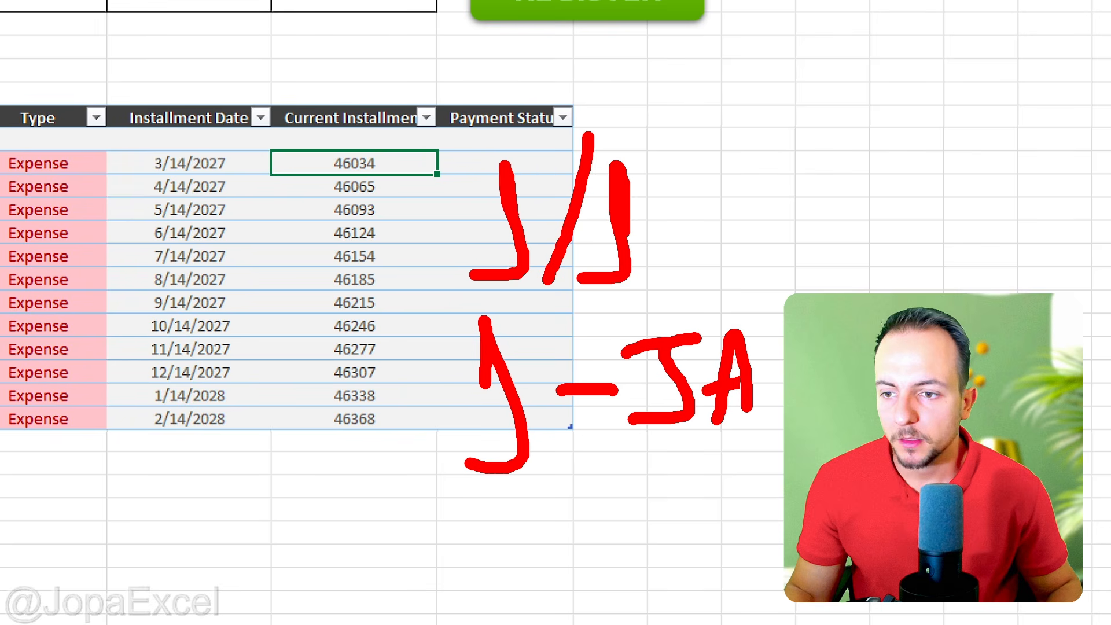
pyautogui.press('Escape')
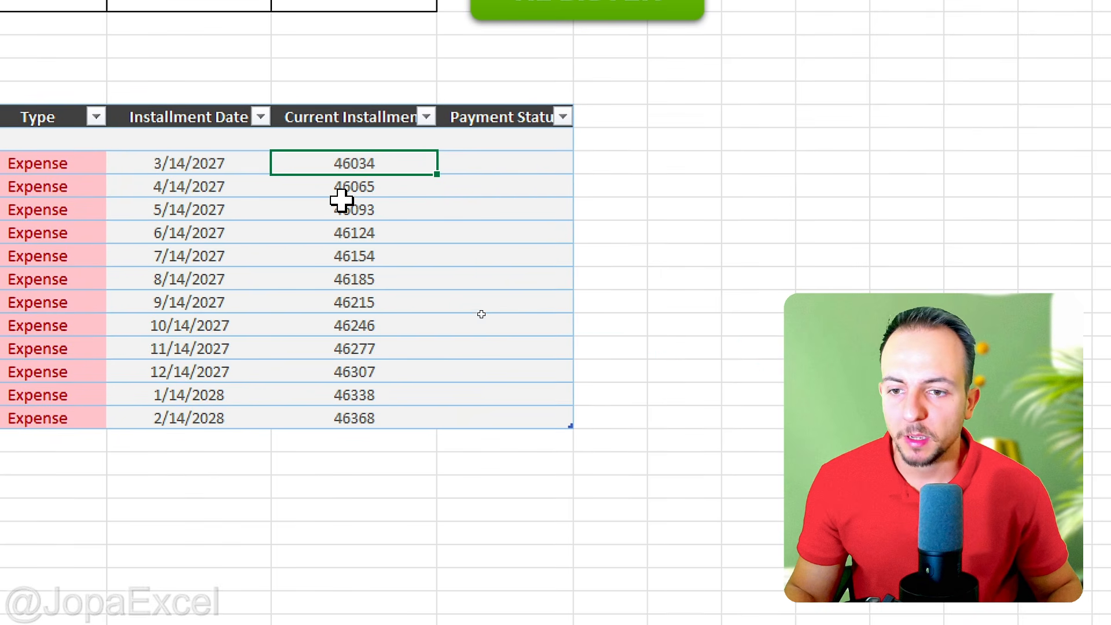
pyautogui.hotkey('ctrl', '4')
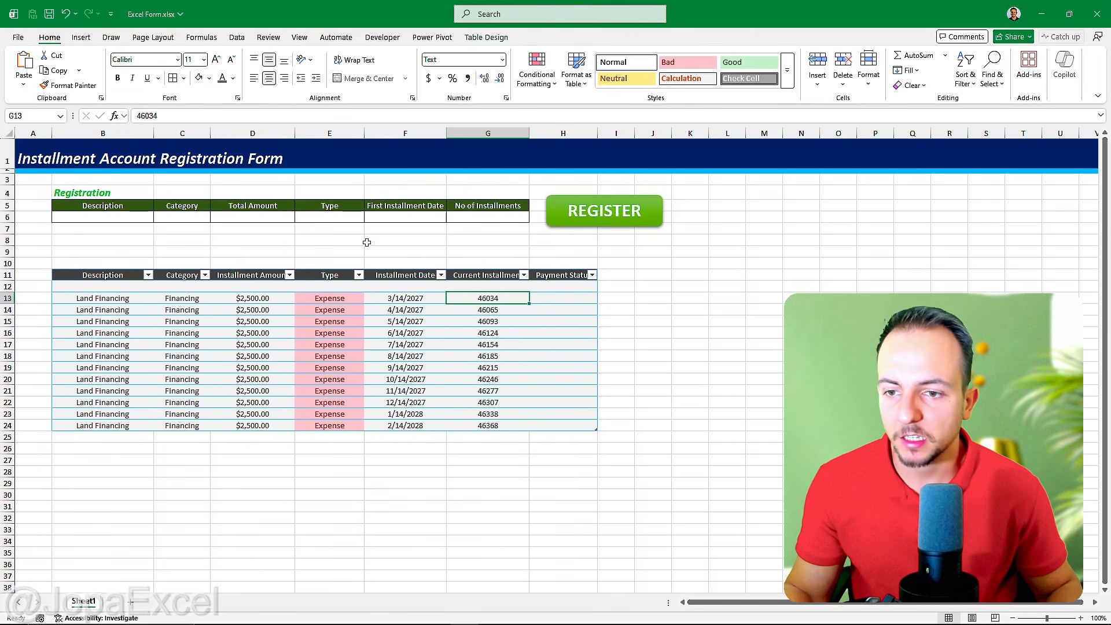
pyautogui.hotkey('ctrl', '4')
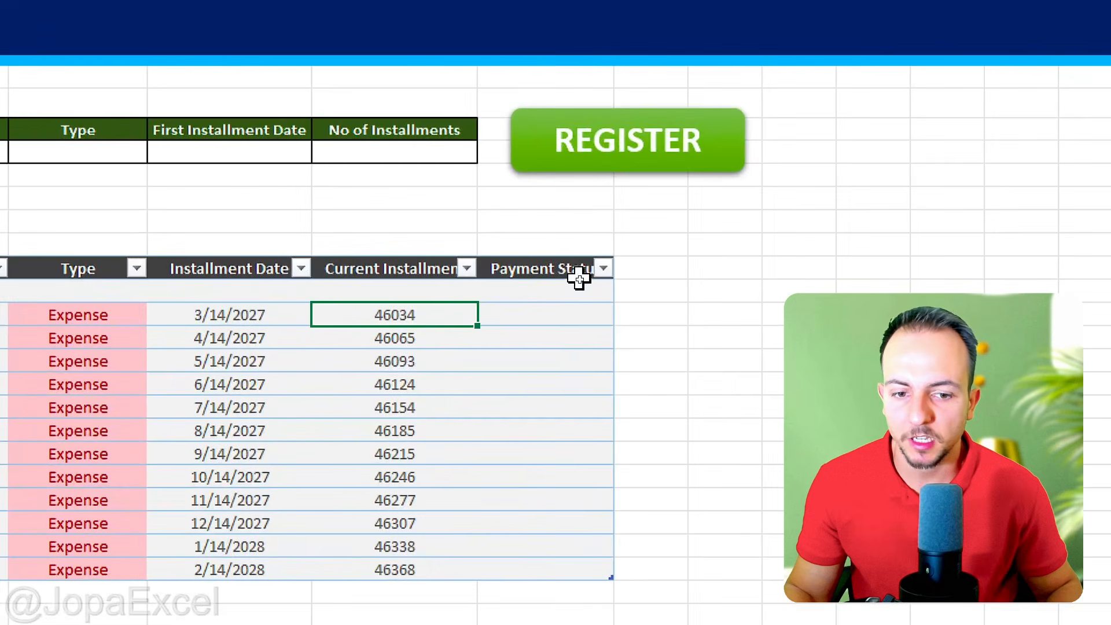
# Step: Add list data validation with the source OK to all data cells of the Payment Status column
pyautogui.click(558, 253)
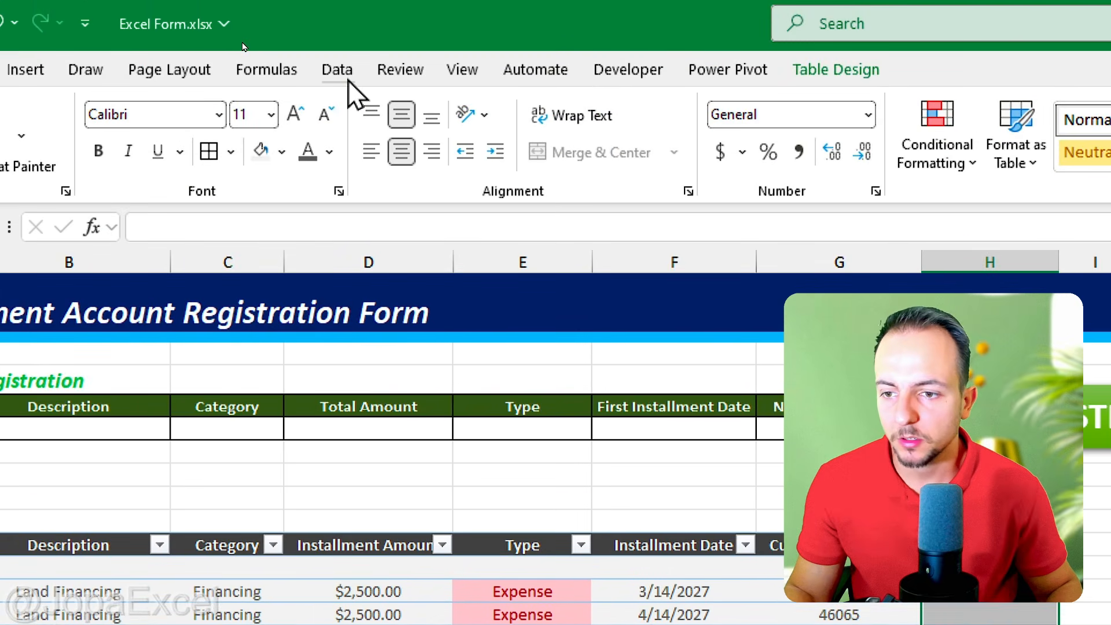
pyautogui.click(337, 47)
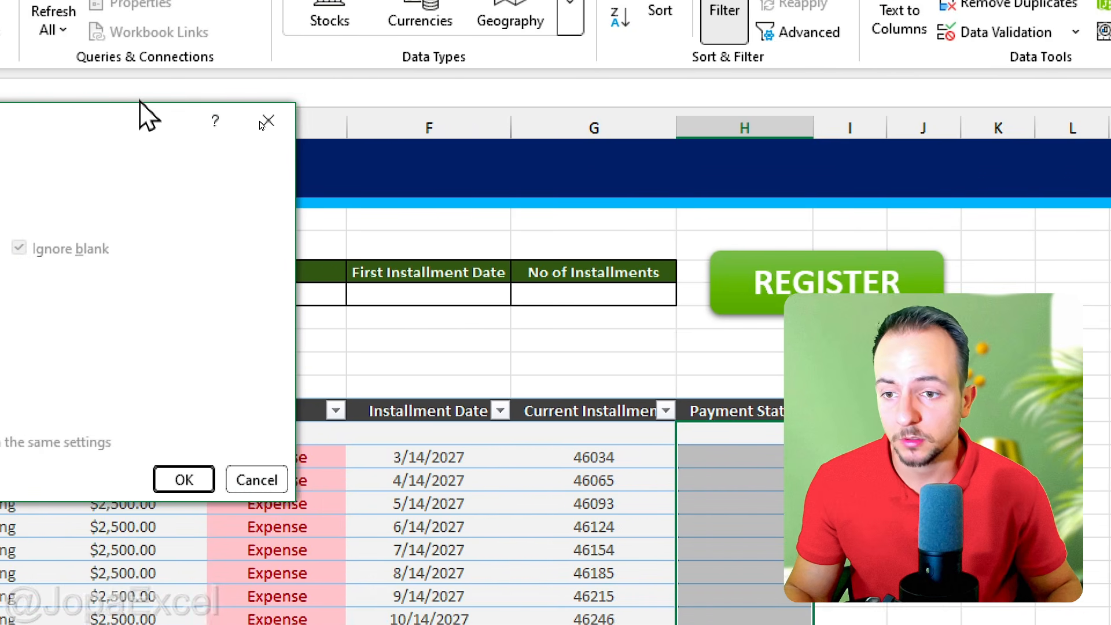
pyautogui.moveTo(150, 124); pyautogui.dragTo(779, 98)
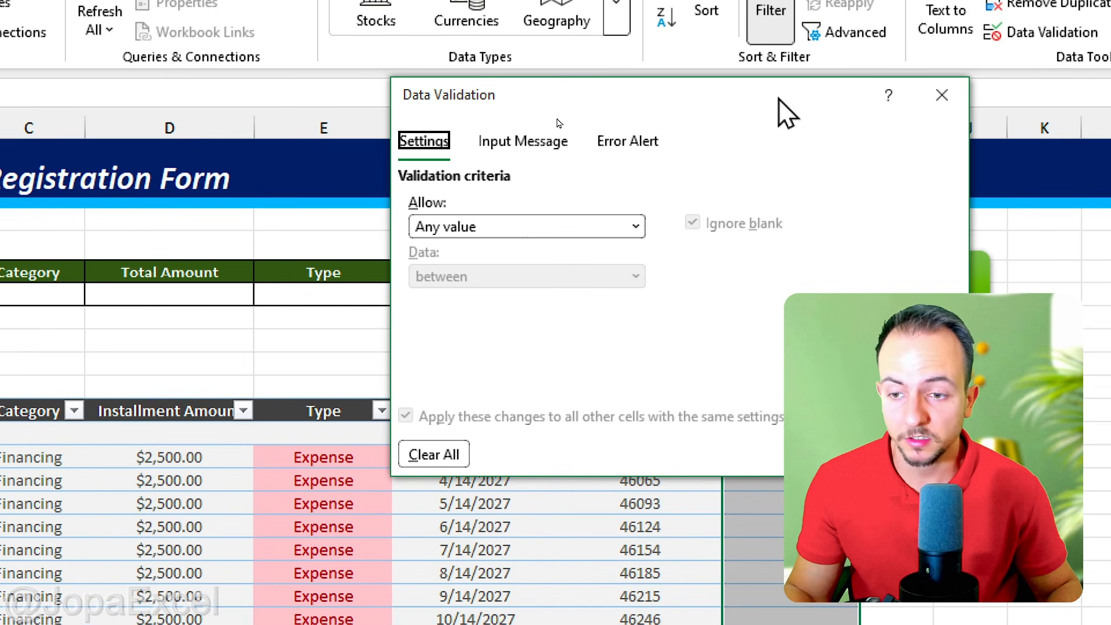
pyautogui.click(466, 223)
pyautogui.click(455, 338)
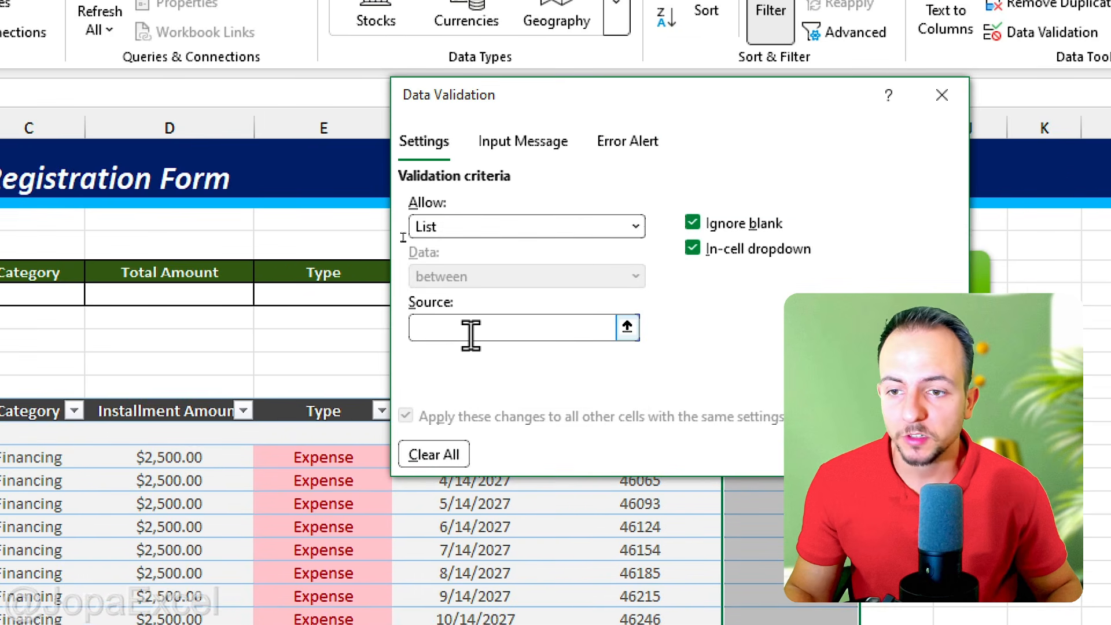
pyautogui.click(470, 335)
pyautogui.write('OK')
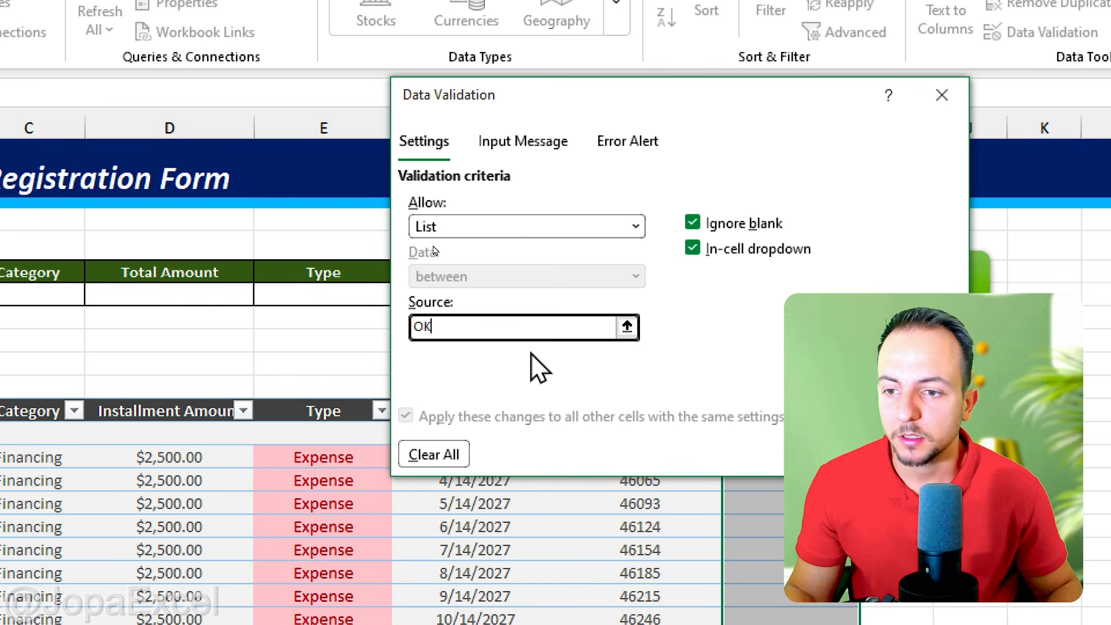
pyautogui.press('Return')
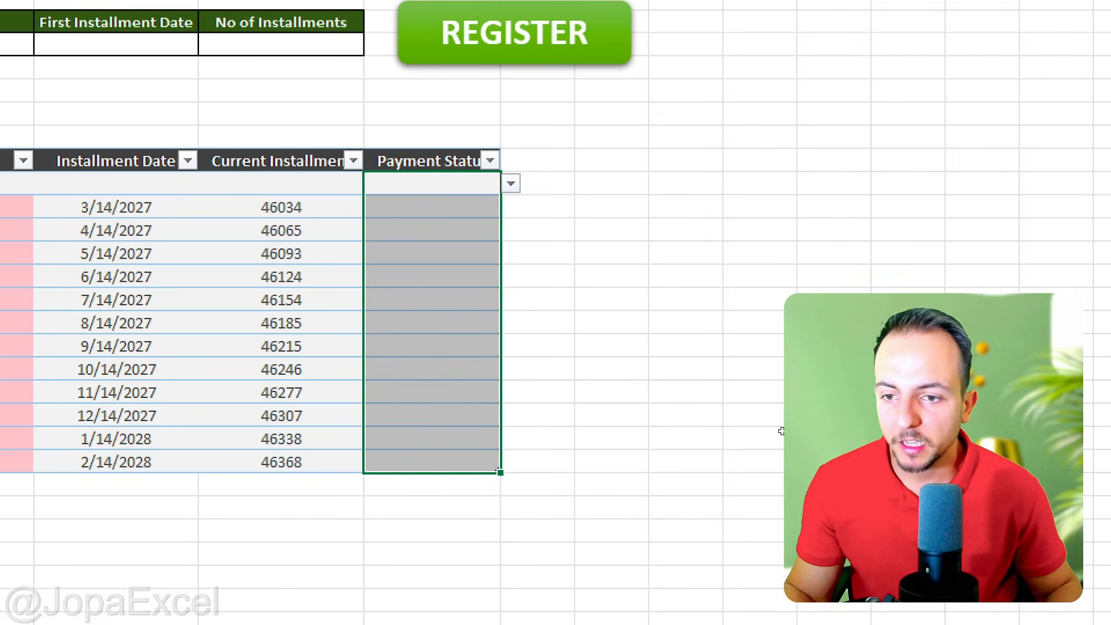
# Step: Set the payment status of the 6/14/2027 installment to OK from its dropdown
pyautogui.click(511, 183)
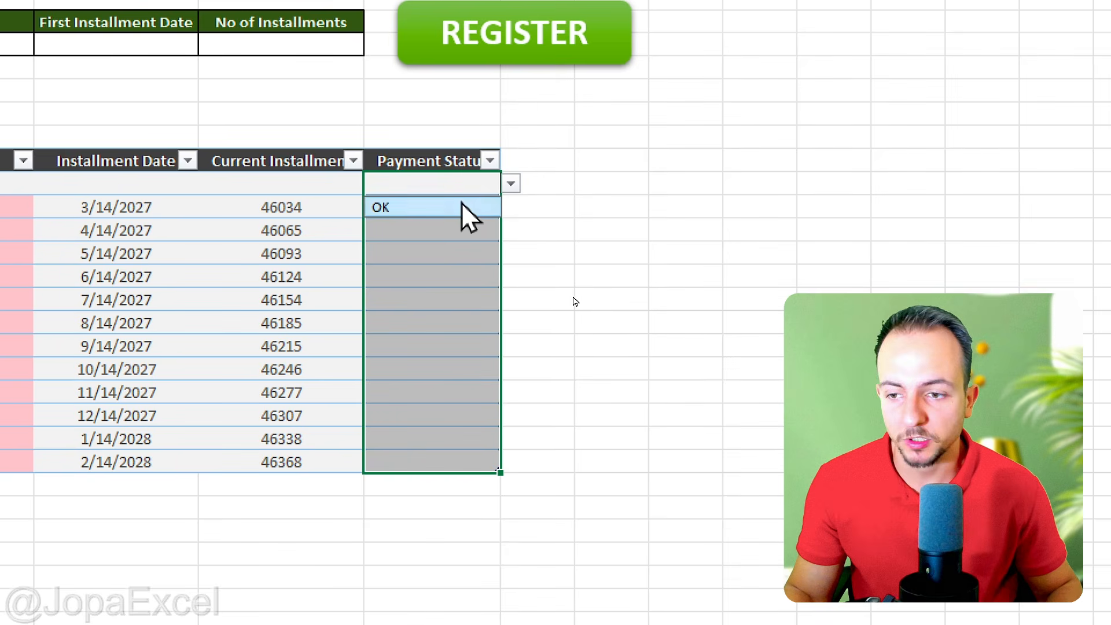
pyautogui.click(463, 275)
pyautogui.click(511, 276)
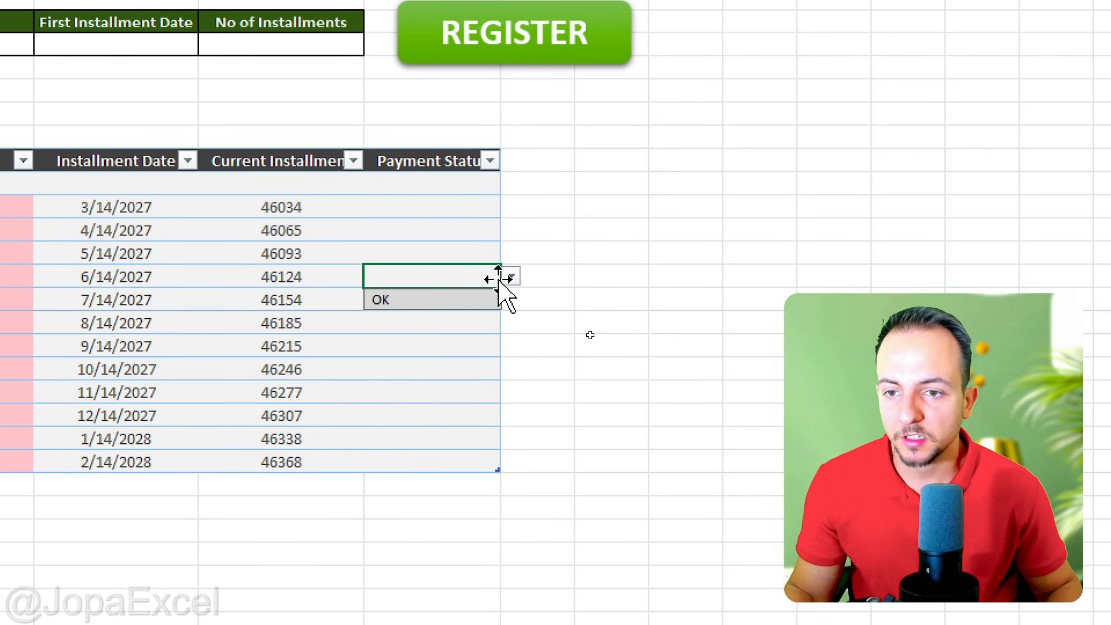
pyautogui.click(434, 303)
pyautogui.click(426, 228)
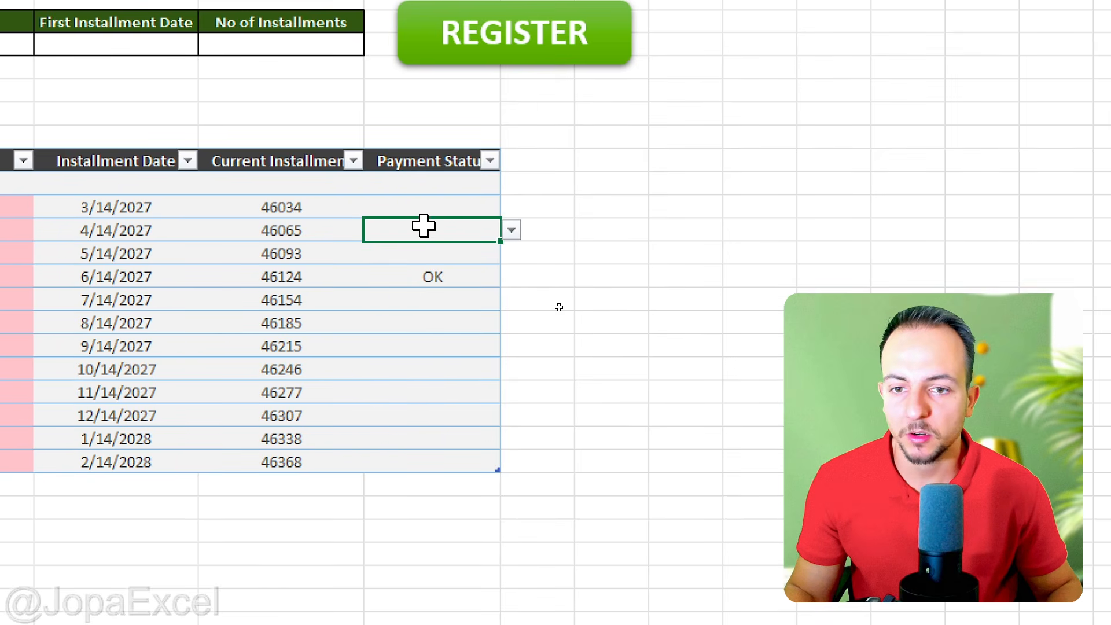
# Step: Add an Equal To conditional formatting rule to the Payment Status column, giving OK cells Green Fill with Dark Green Text
pyautogui.click(427, 145)
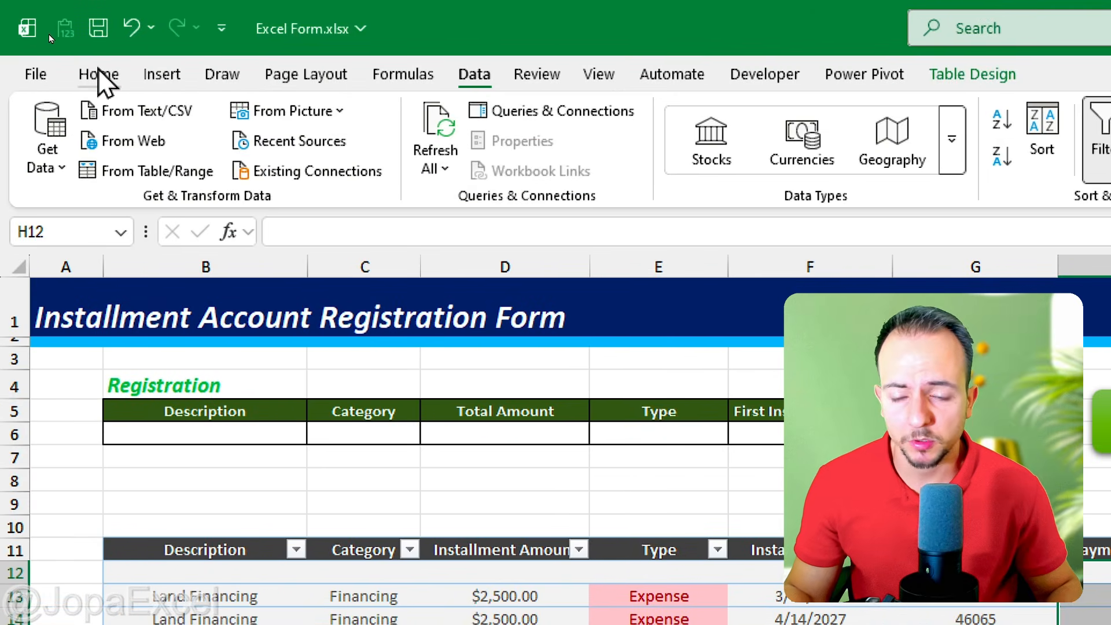
pyautogui.click(100, 74)
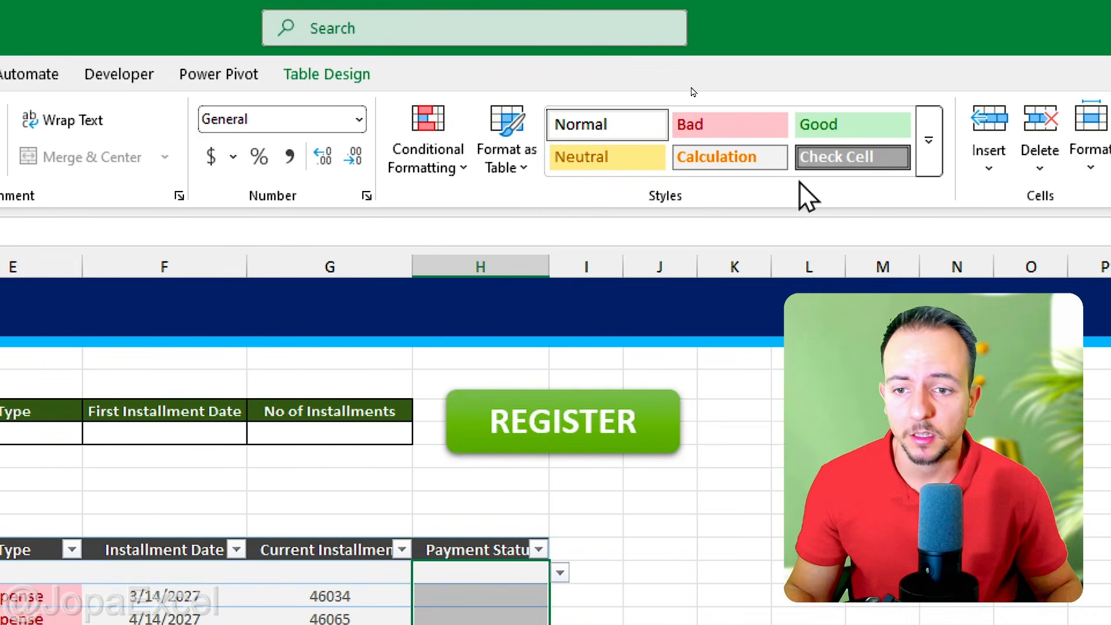
pyautogui.click(428, 142)
pyautogui.moveTo(470, 214)
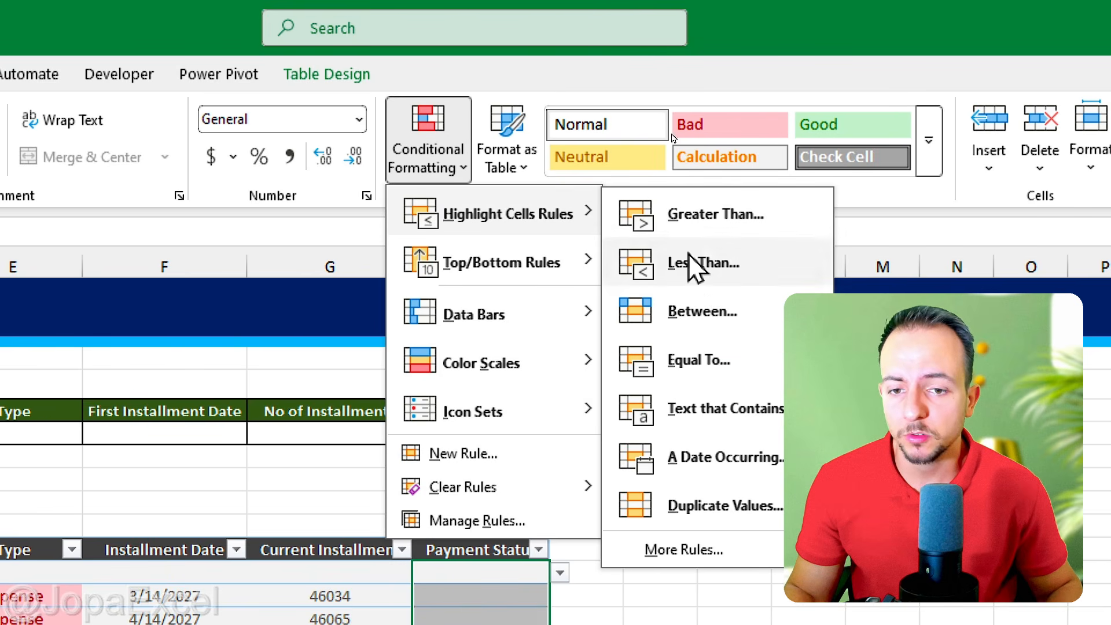
pyautogui.click(755, 366)
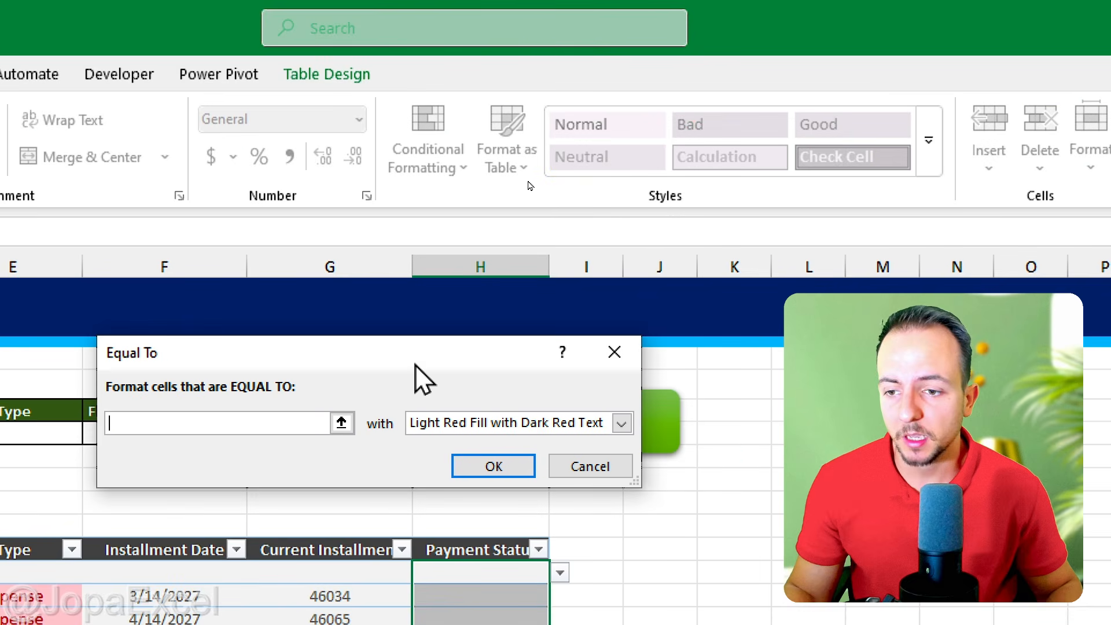
pyautogui.write('OK')
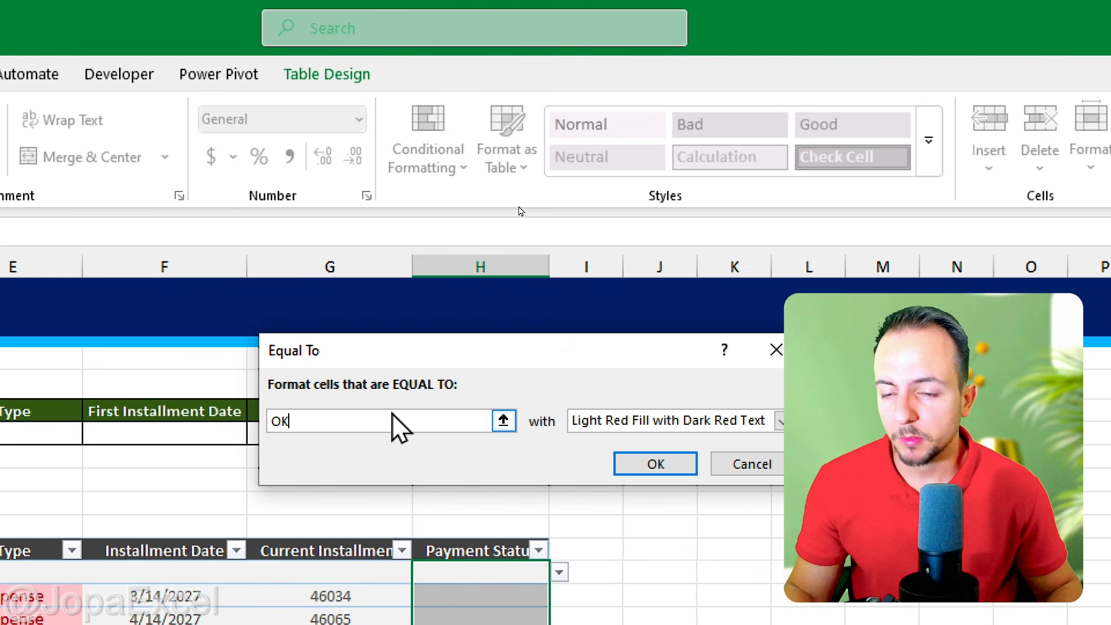
pyautogui.press('Tab')
pyautogui.hotkey('alt', 'Down')
pyautogui.press('Down')
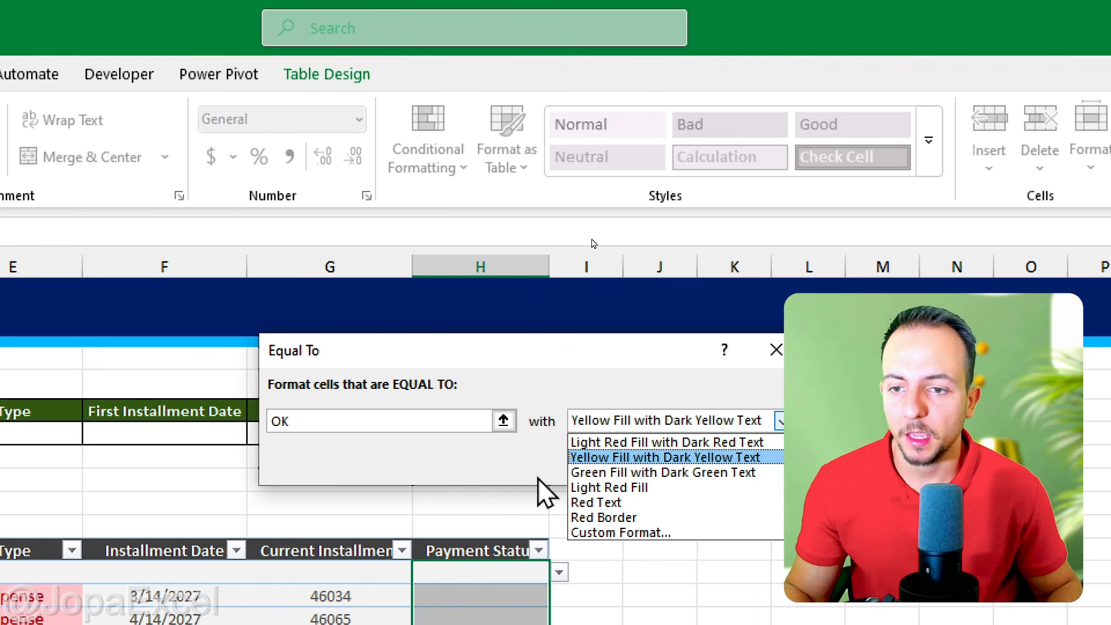
pyautogui.click(643, 472)
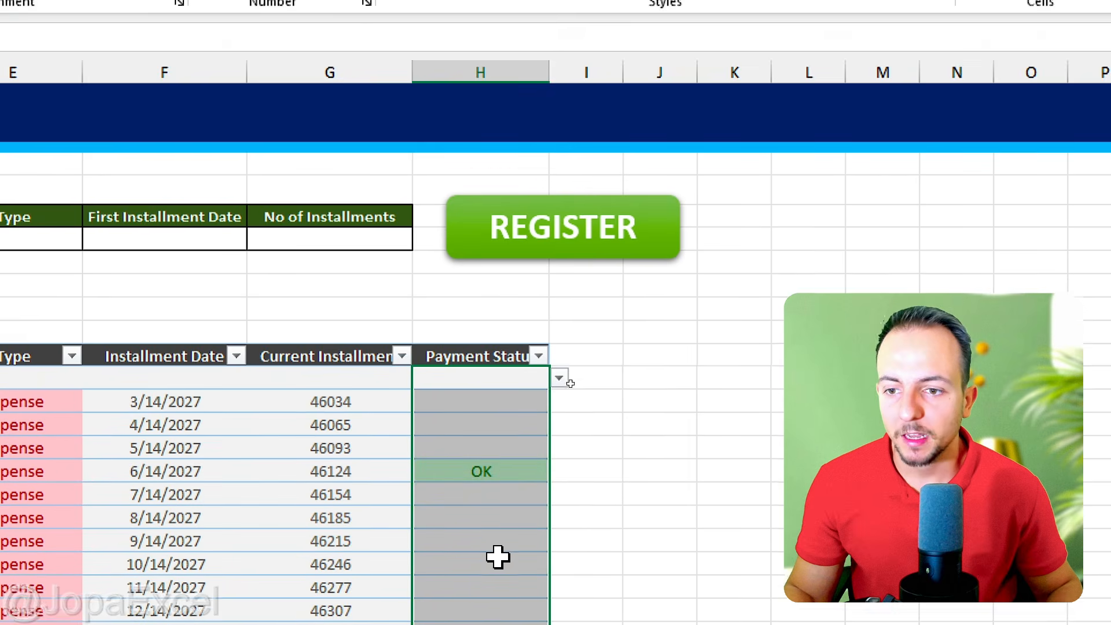
# Step: Set the payment status of the 9/14/2027 and 10/14/2027 installments to OK
pyautogui.click(494, 382)
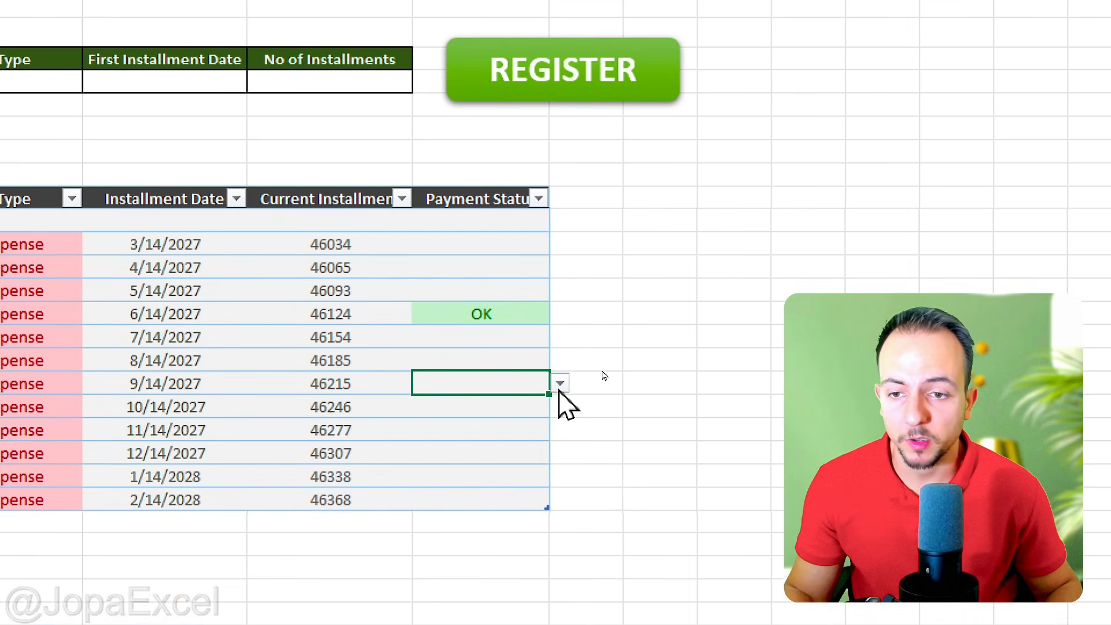
pyautogui.click(560, 384)
pyautogui.click(508, 403)
pyautogui.click(491, 450)
pyautogui.click(509, 415)
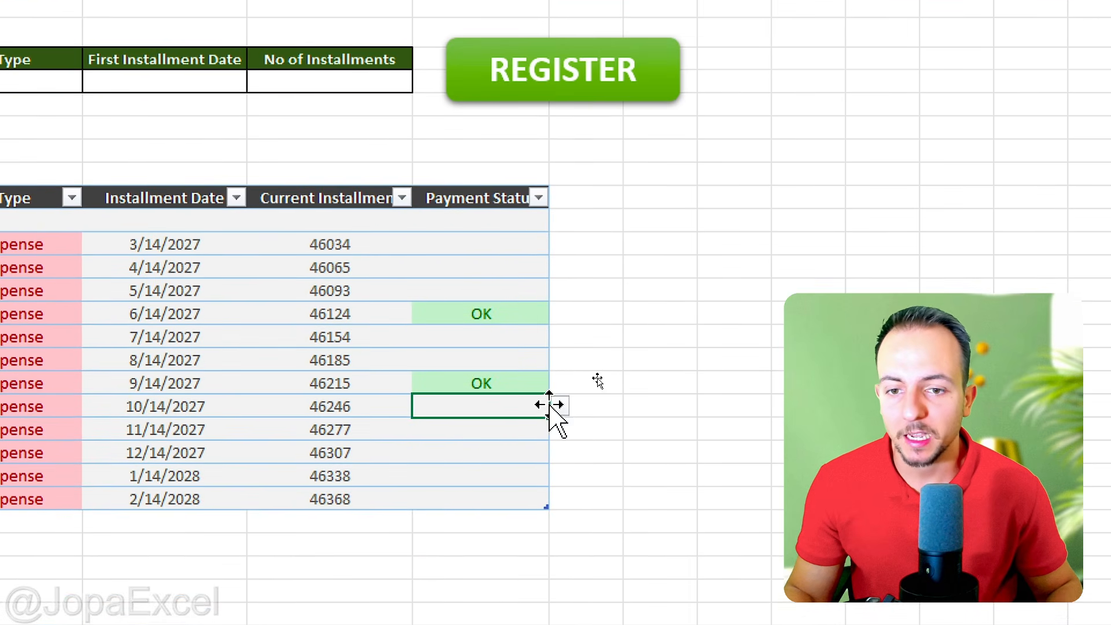
pyautogui.click(561, 406)
pyautogui.click(498, 428)
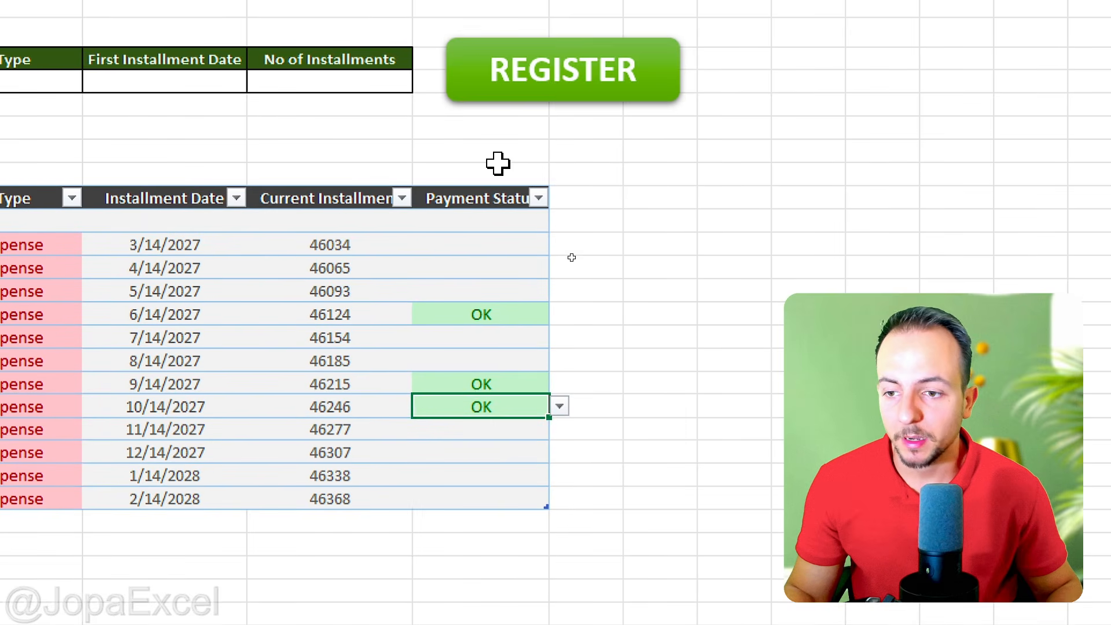
pyautogui.moveTo(501, 263); pyautogui.dragTo(496, 477)
pyautogui.click(491, 342)
pyautogui.click(468, 262)
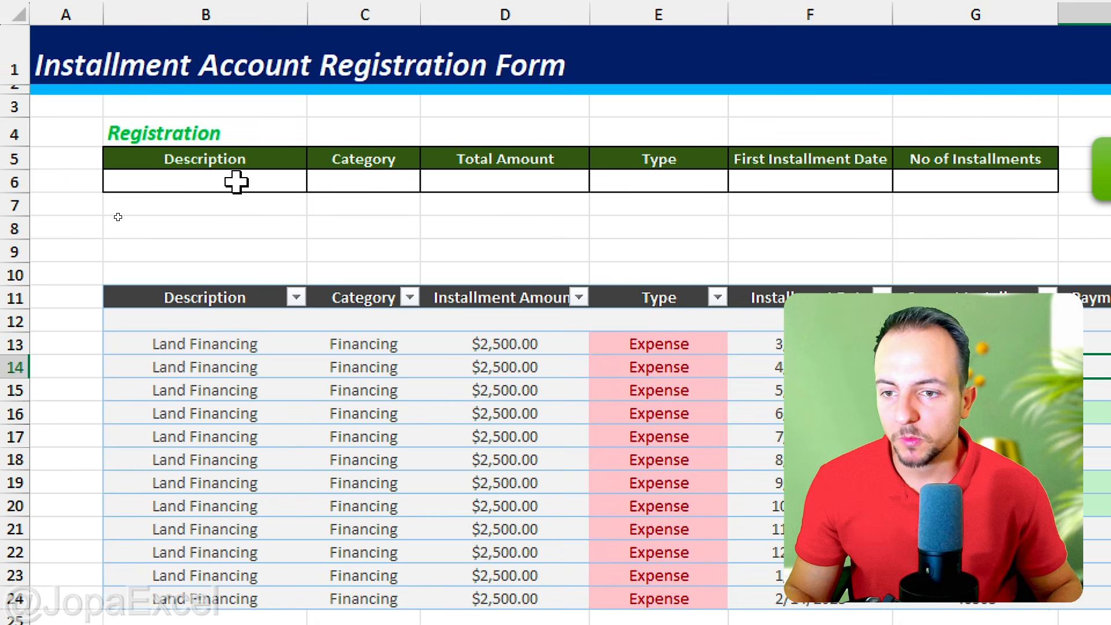
# Step: Fill the registration row with the description Custom Service, category Sales and total amount 12,345
pyautogui.click(227, 181)
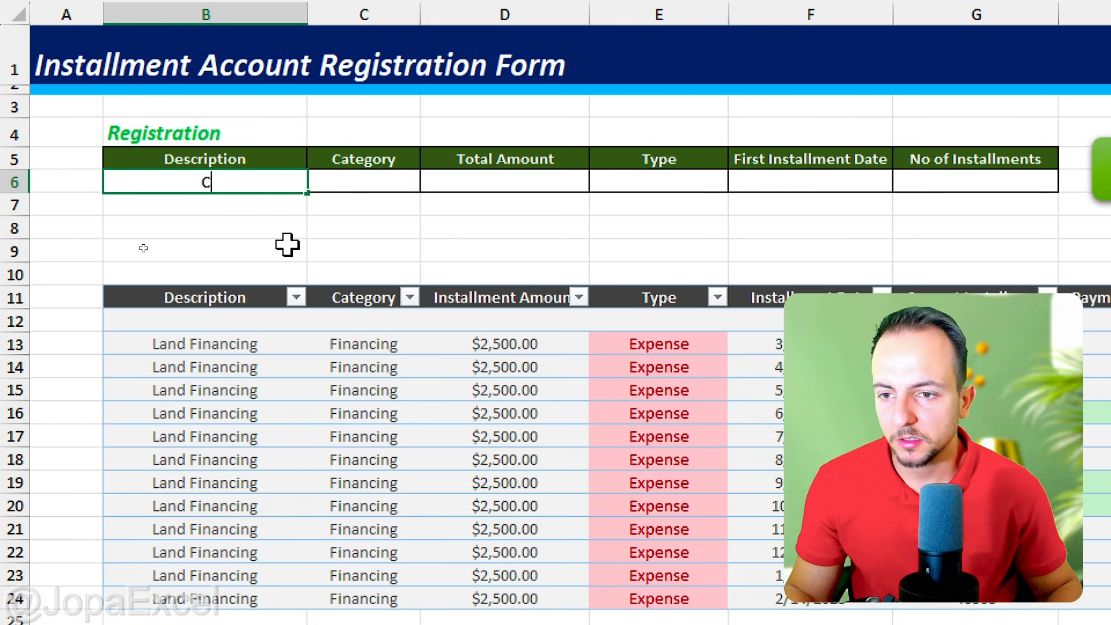
pyautogui.write('Custom Service')
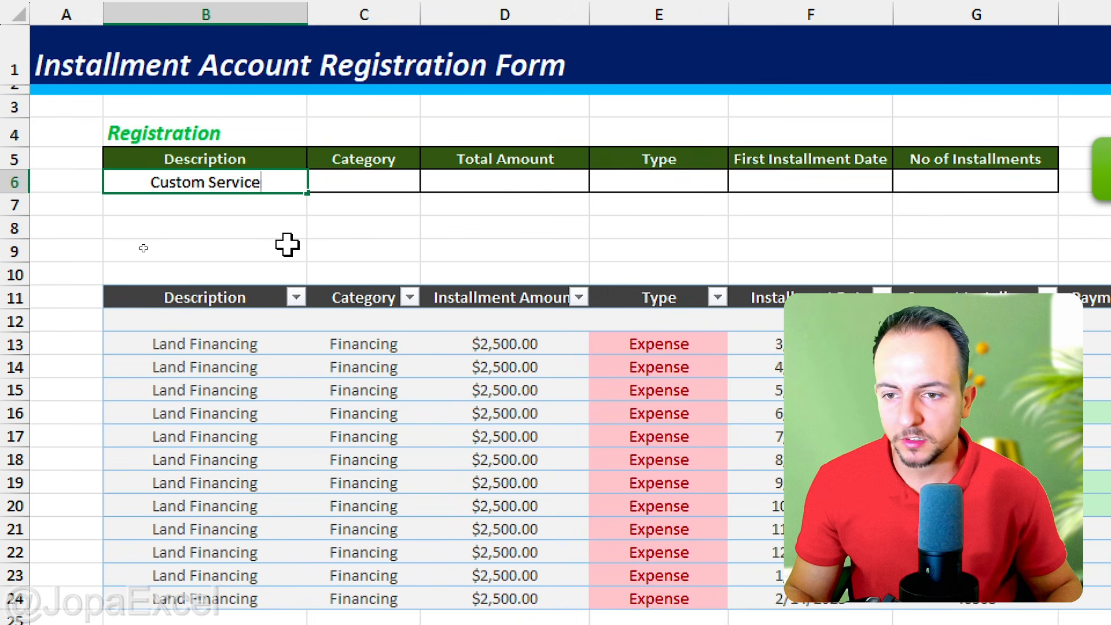
pyautogui.press('Tab')
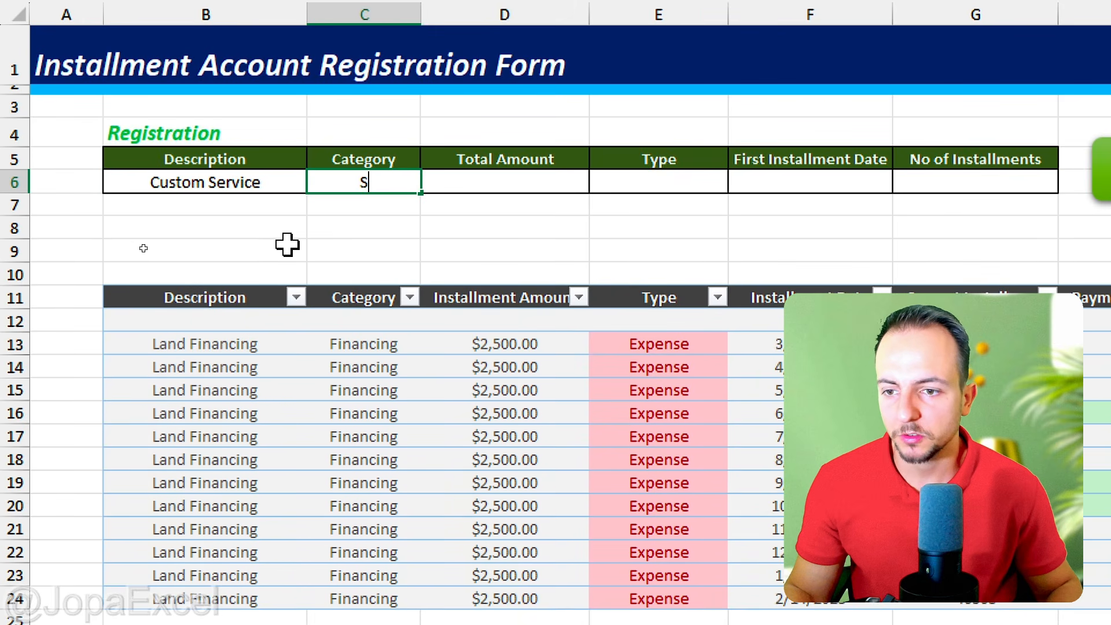
pyautogui.write('Sales')
pyautogui.press('Tab')
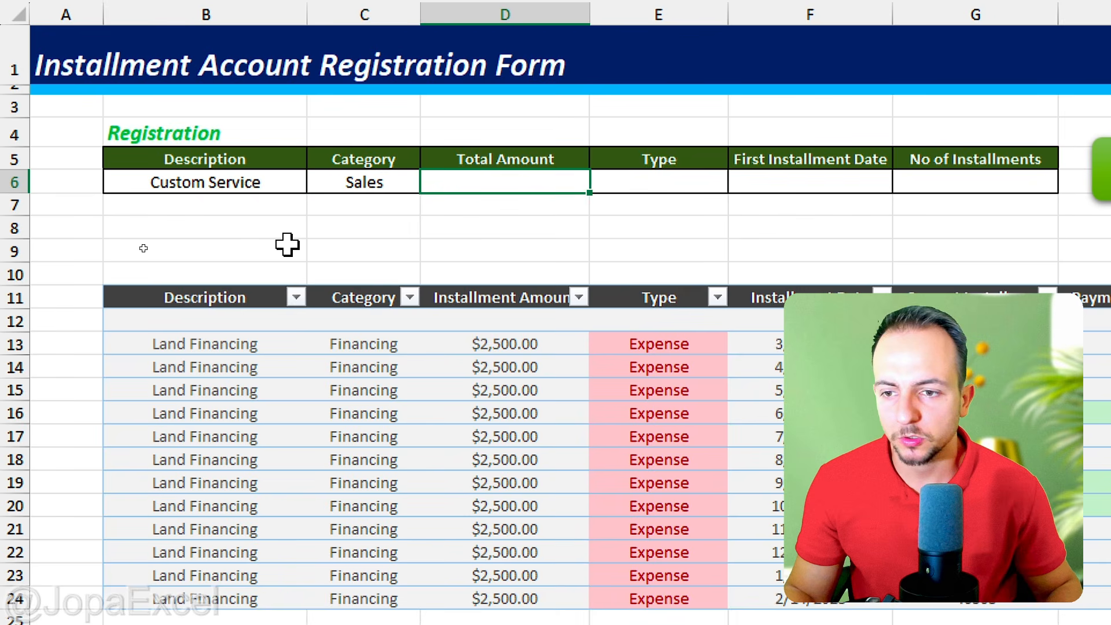
pyautogui.write('12,345')
pyautogui.press('Tab')
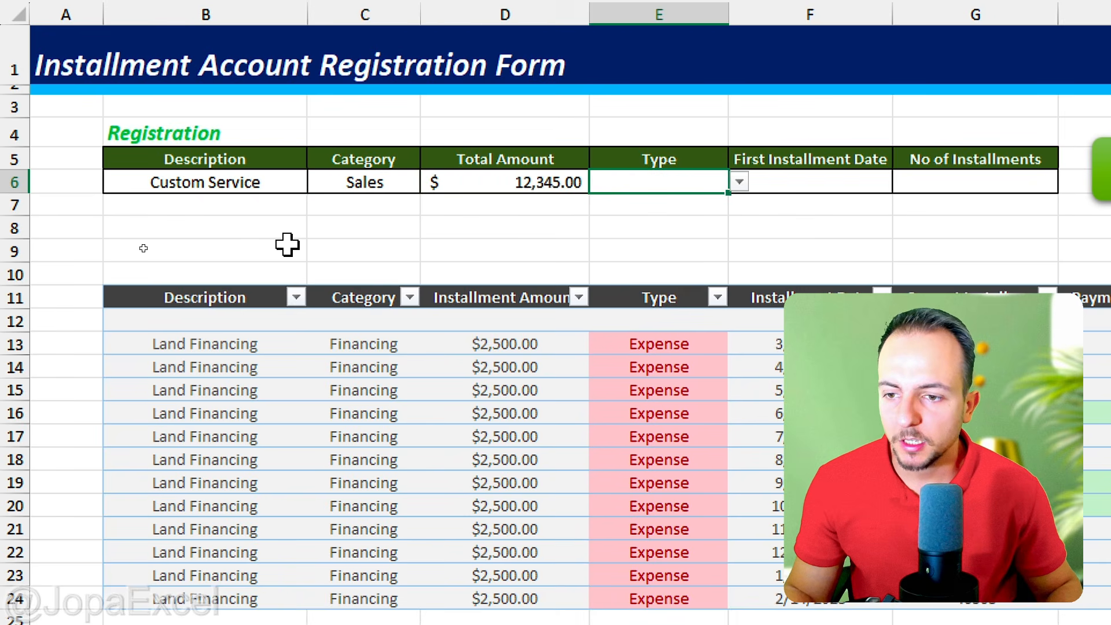
# Step: Set the entry's type to Income and its first installment date to 01/15/2027
pyautogui.write('in')
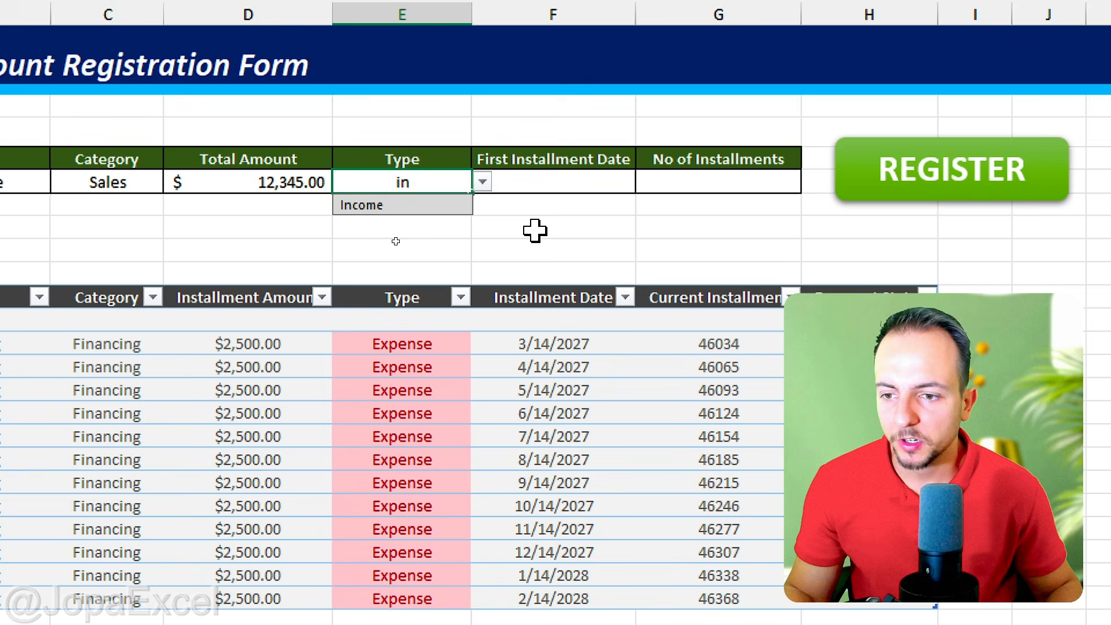
pyautogui.press('Tab')
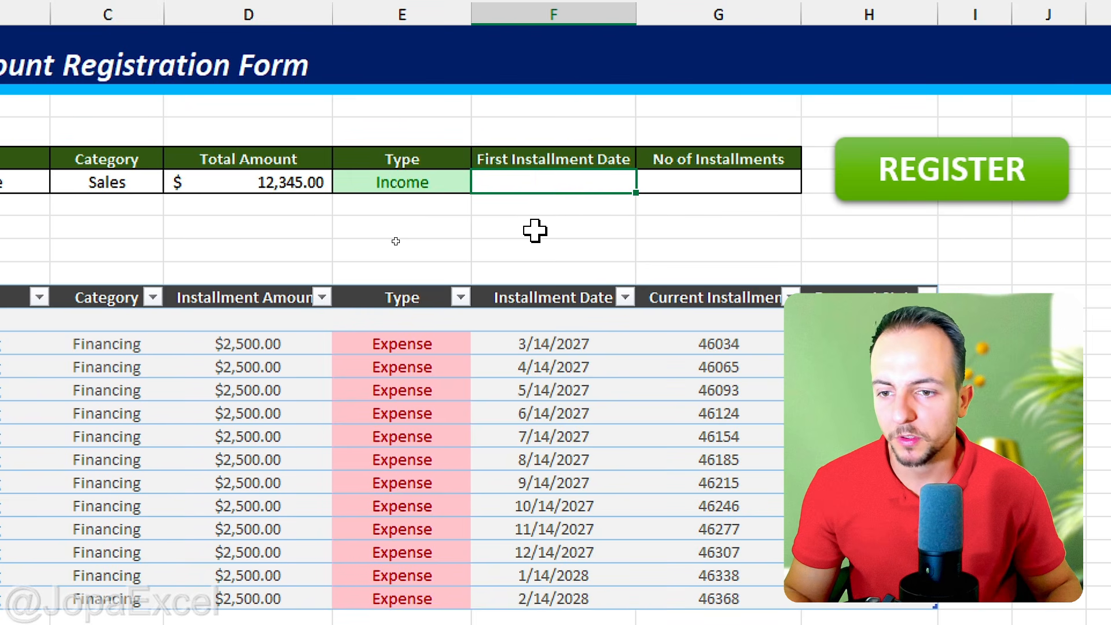
pyautogui.write('01/15/2027')
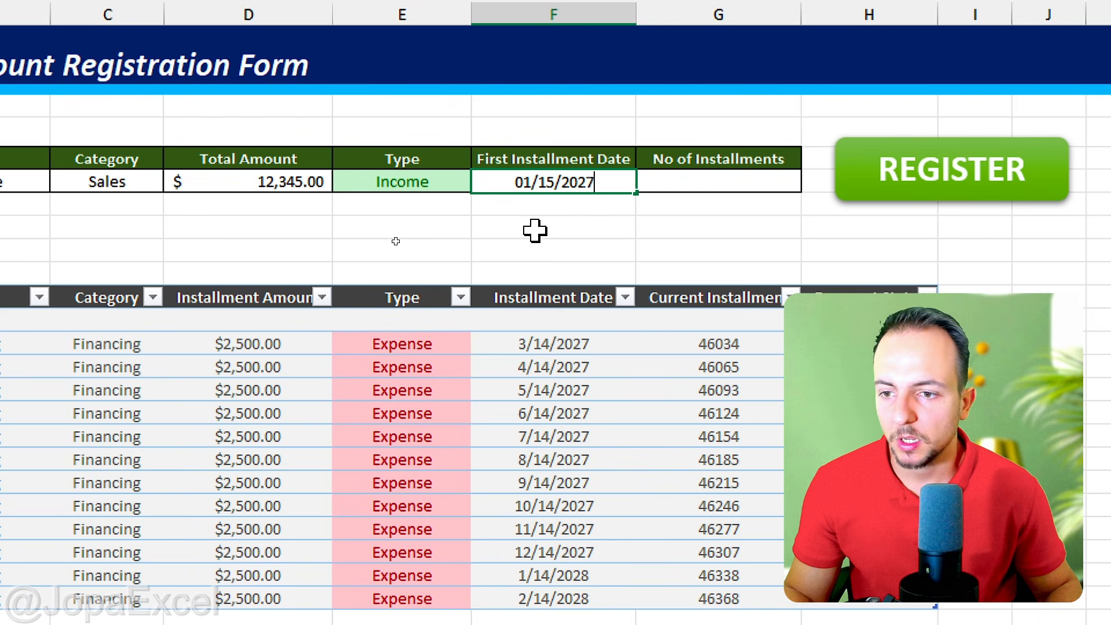
pyautogui.press('Tab')
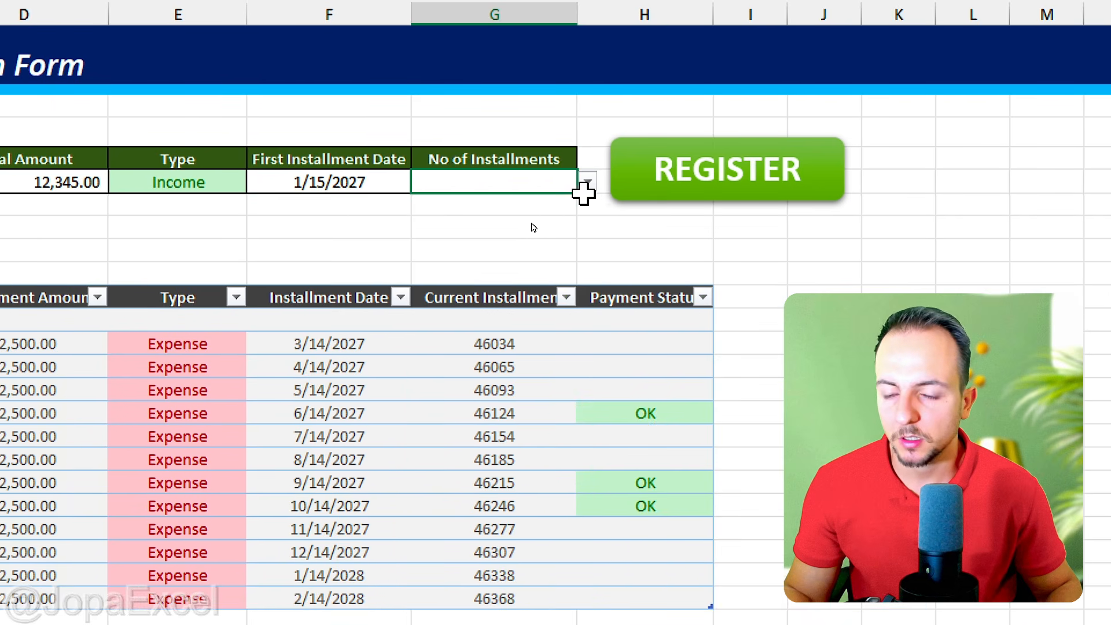
# Step: Set the number of installments to 4, register the entry and dismiss the resulting message
pyautogui.click(586, 183)
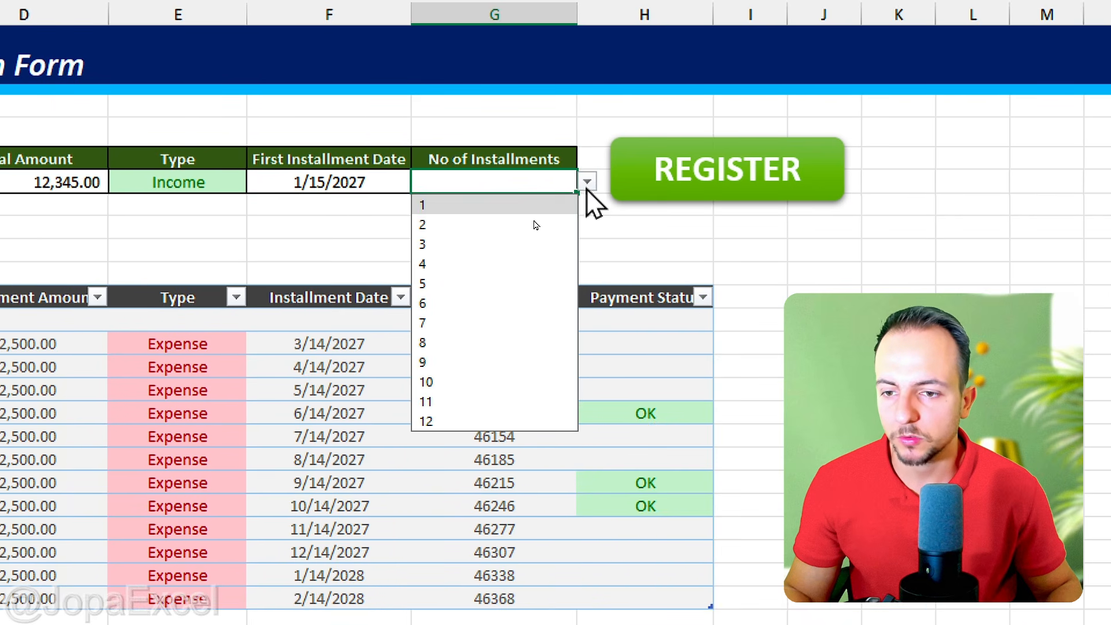
pyautogui.click(487, 263)
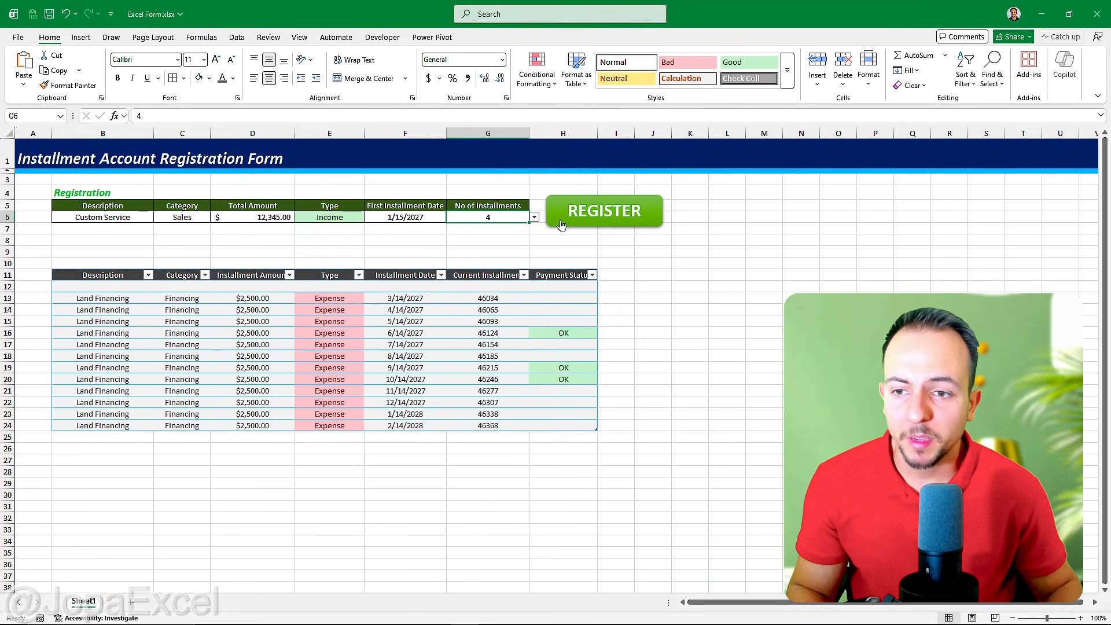
pyautogui.click(561, 225)
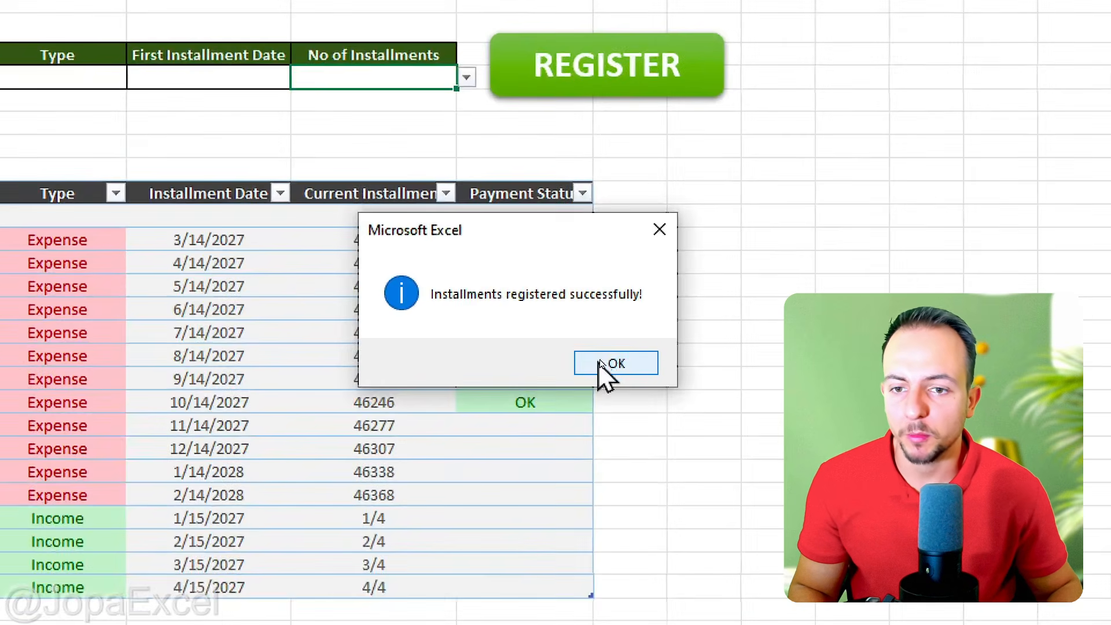
pyautogui.click(598, 362)
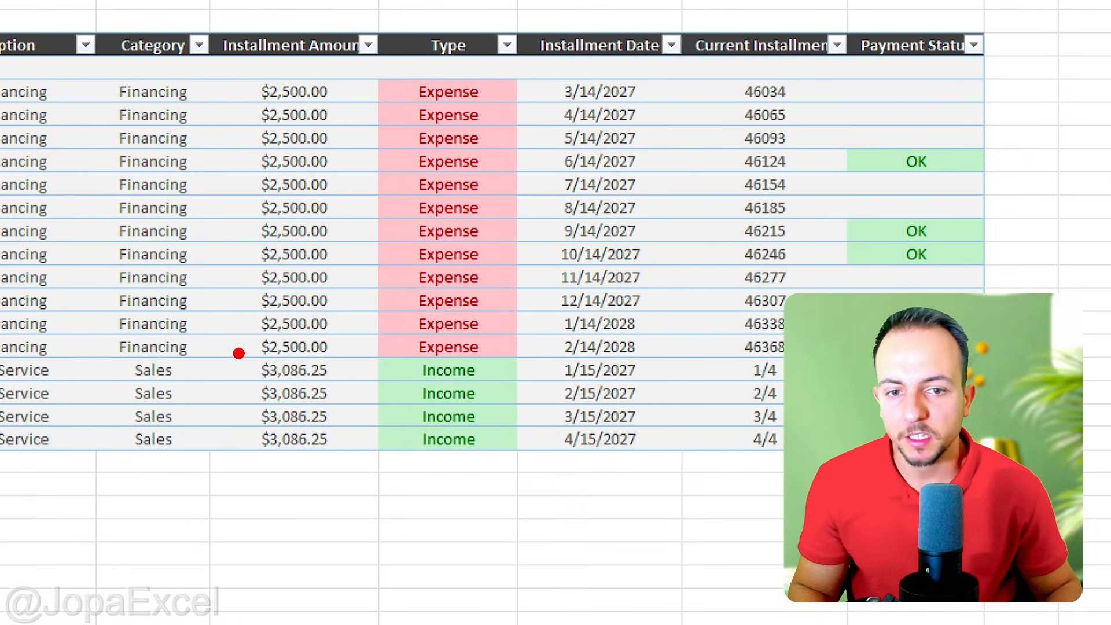
# Step: Examine the installment amounts, installment dates and current installment numbers in the new Custom Service rows
pyautogui.moveTo(239, 353); pyautogui.dragTo(354, 466)
pyautogui.moveTo(280, 495); pyautogui.dragTo(391, 493)
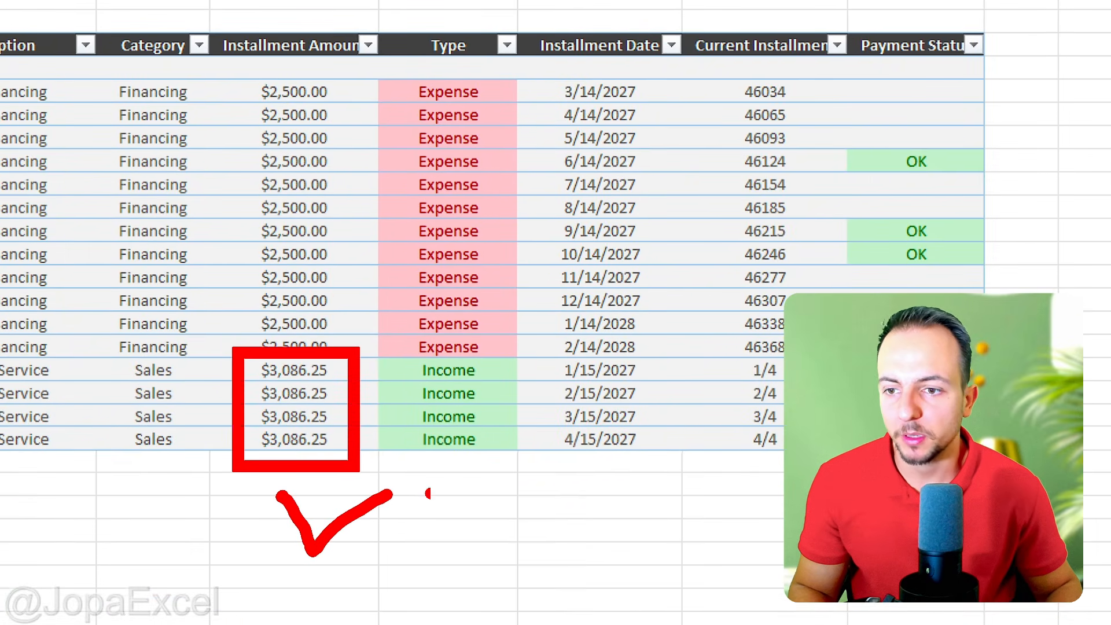
pyautogui.moveTo(543, 347)
pyautogui.mouseDown()
pyautogui.moveTo(585, 454)
pyautogui.moveTo(660, 463)
pyautogui.mouseUp()
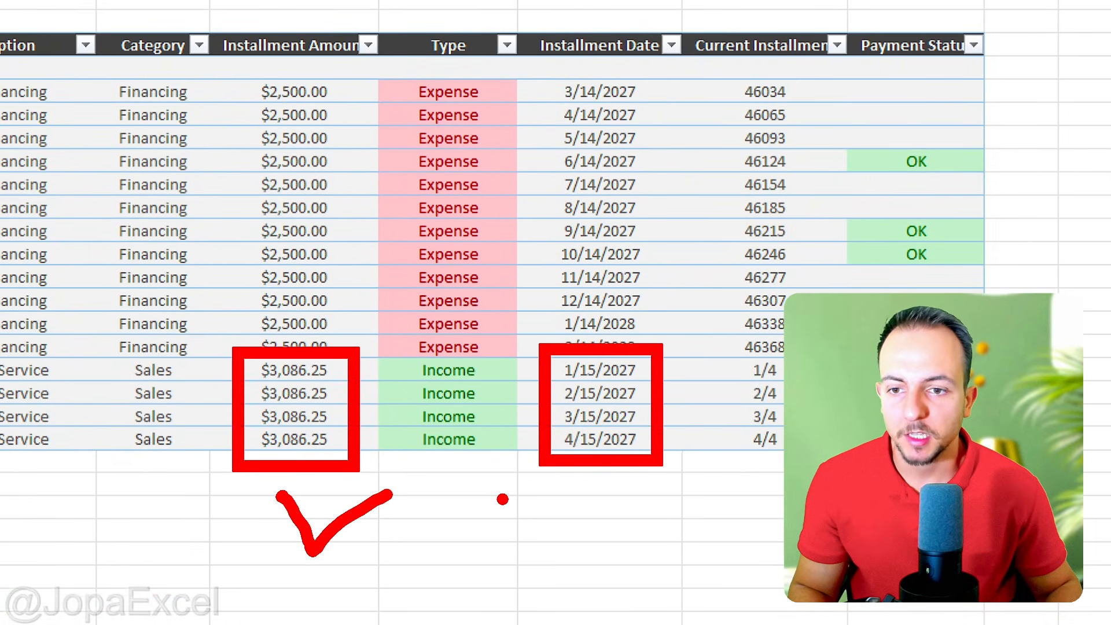
pyautogui.moveTo(501, 498); pyautogui.dragTo(574, 479)
pyautogui.moveTo(722, 347)
pyautogui.mouseDown()
pyautogui.moveTo(792, 446)
pyautogui.moveTo(793, 462)
pyautogui.mouseUp()
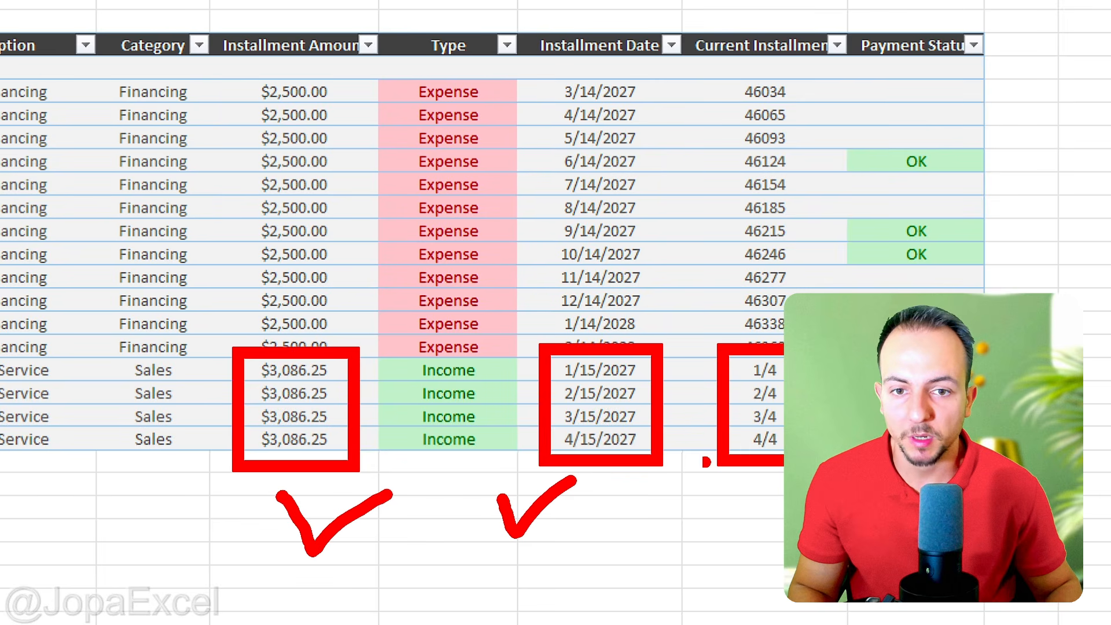
pyautogui.moveTo(653, 541); pyautogui.dragTo(709, 470)
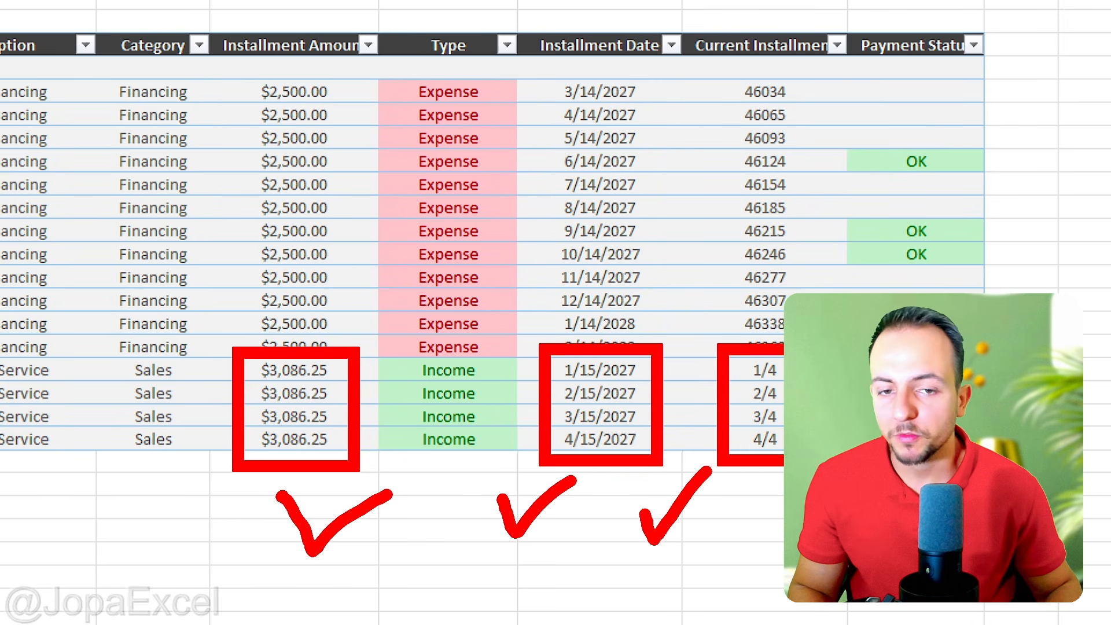
pyautogui.hotkey('ctrl', 'z')
pyautogui.hotkey('ctrl', 'z')
pyautogui.hotkey('ctrl', 'z')
pyautogui.hotkey('ctrl', 'z')
pyautogui.hotkey('ctrl', 'z')
pyautogui.hotkey('ctrl', 'z')
pyautogui.moveTo(738, 367)
pyautogui.mouseDown()
pyautogui.moveTo(711, 371)
pyautogui.moveTo(696, 443)
pyautogui.moveTo(703, 480)
pyautogui.moveTo(677, 495)
pyautogui.mouseUp()
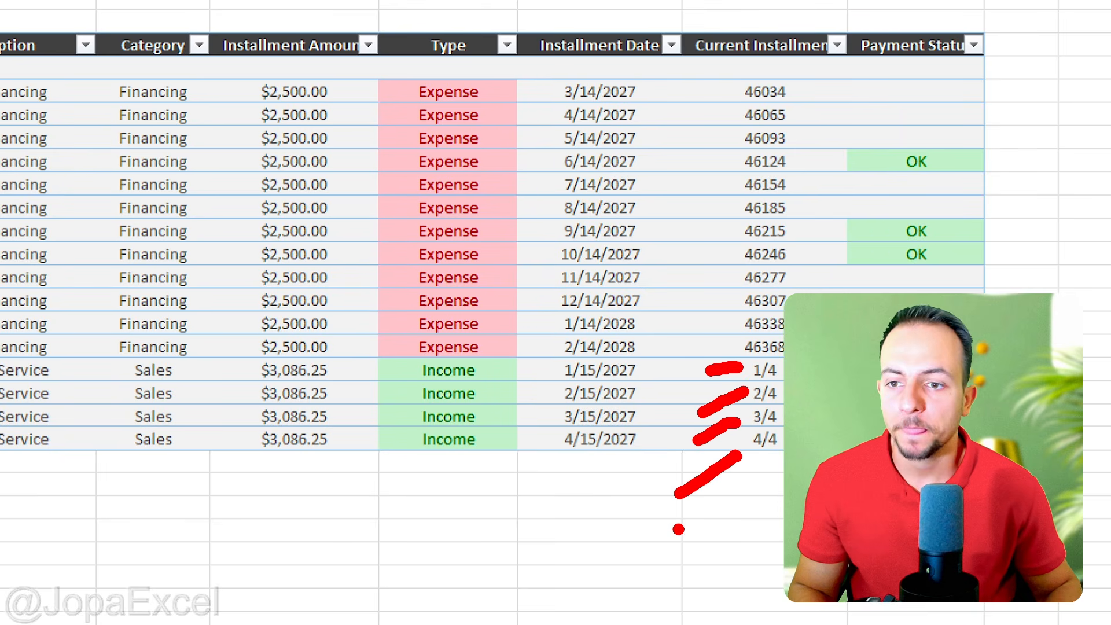
pyautogui.press('Escape')
# Step: Set the payment status of the 1/15/2027 and 2/15/2027 Custom Service installments to OK
pyautogui.hscroll(3, 688, 471)
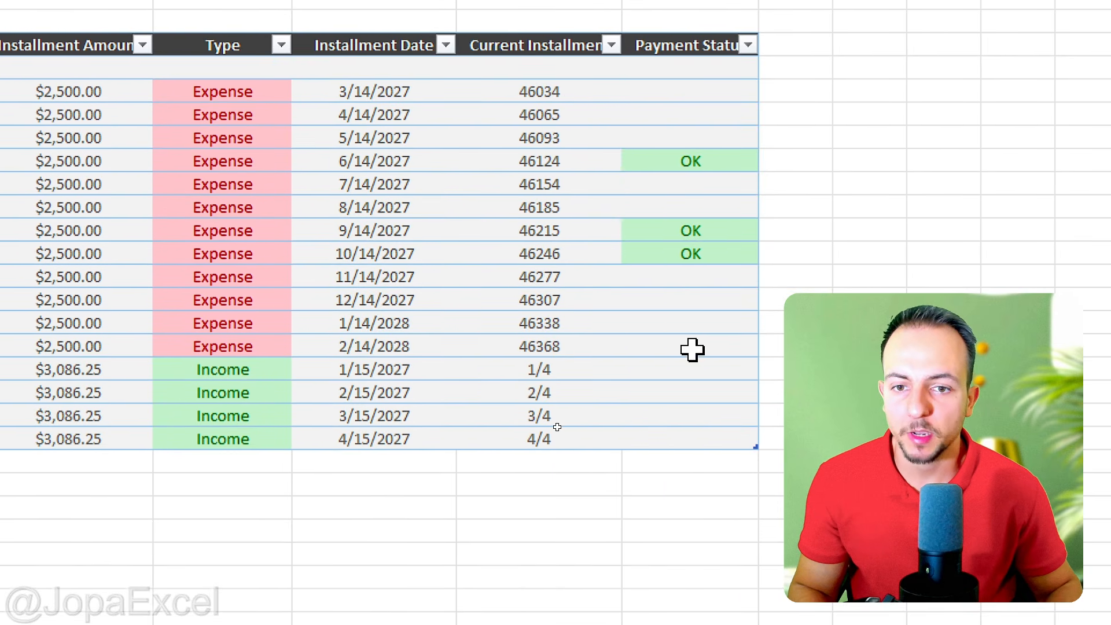
pyautogui.hscroll(2, 692, 350)
pyautogui.click(590, 369)
pyautogui.click(606, 369)
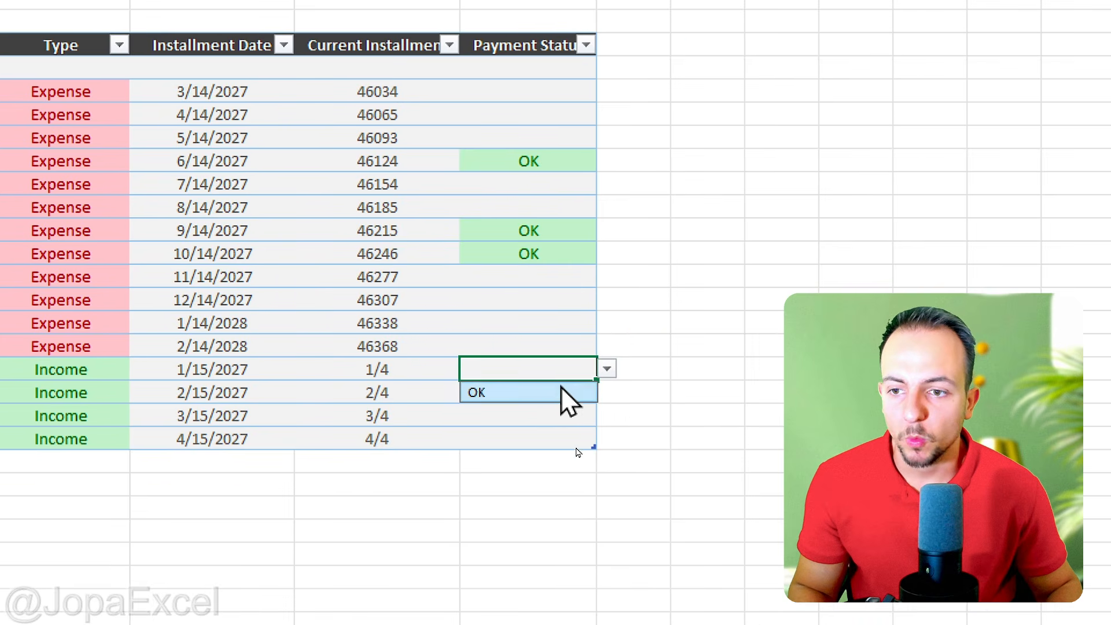
pyautogui.click(561, 392)
pyautogui.click(553, 393)
pyautogui.click(607, 393)
pyautogui.click(556, 416)
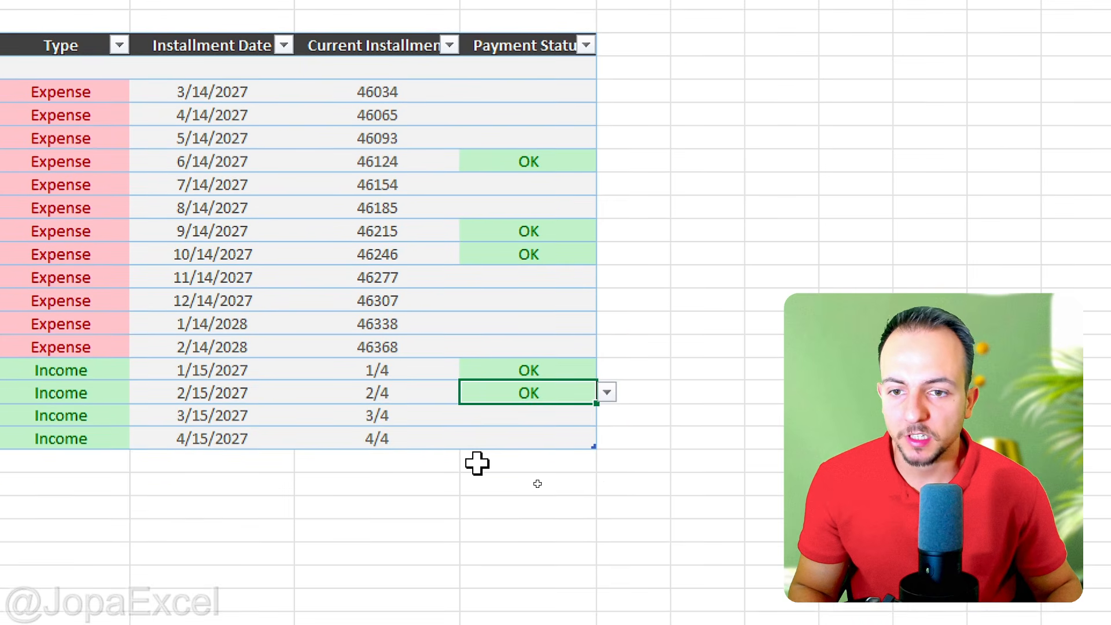
pyautogui.click(472, 507)
pyautogui.click(335, 506)
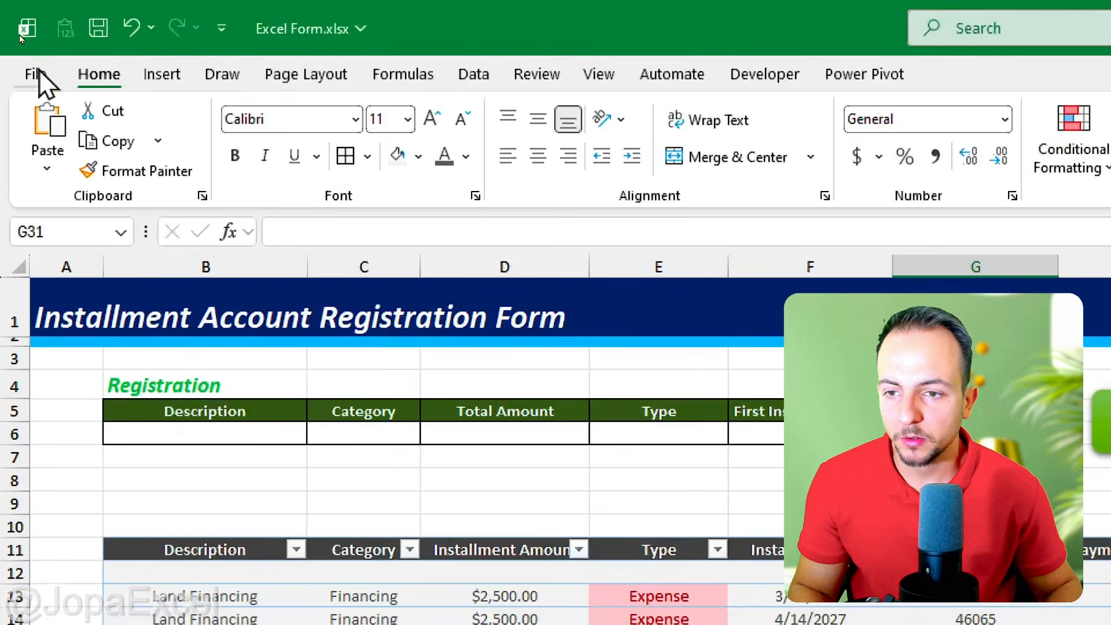
# Step: Save the workbook under the name Excel Form with the file type Excel Macro-Enabled Workbook
pyautogui.click(18, 37)
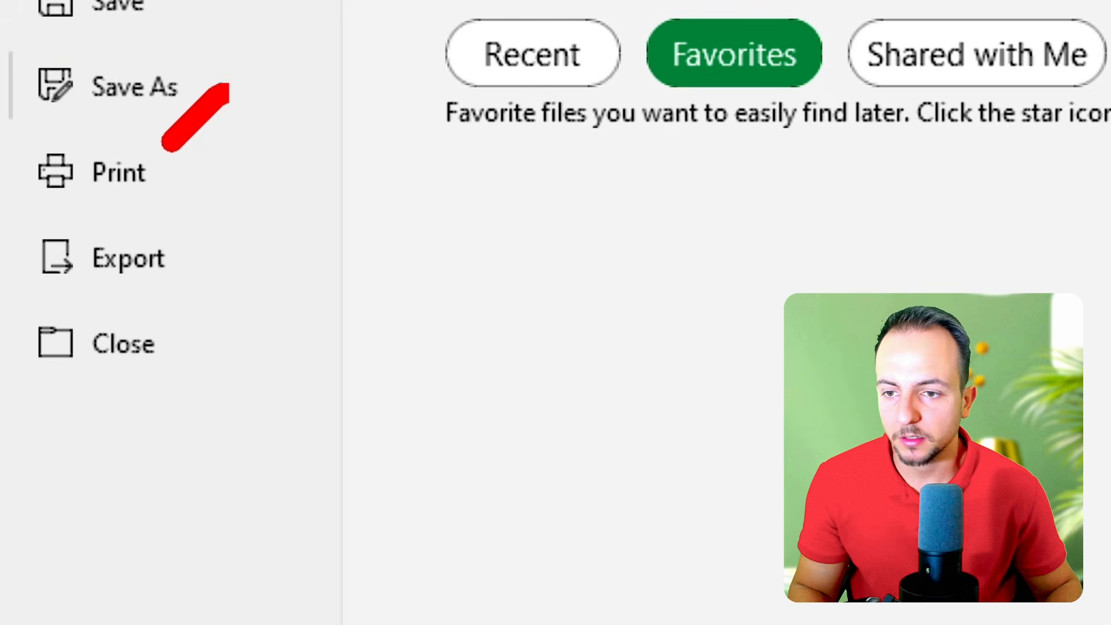
pyautogui.click(140, 100)
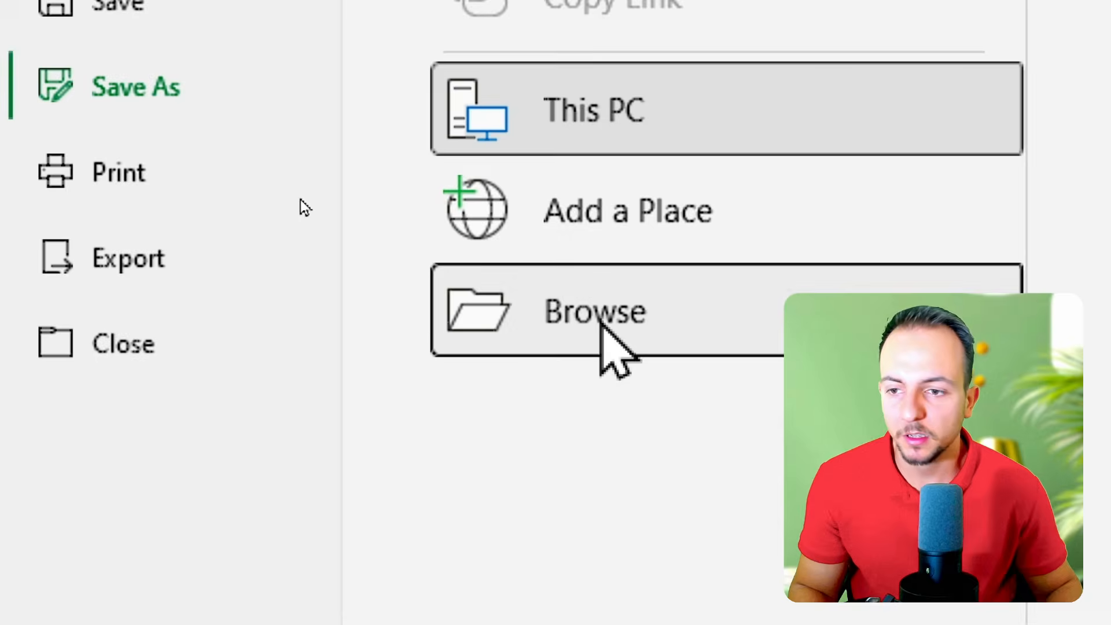
pyautogui.click(600, 341)
pyautogui.moveTo(343, 260)
pyautogui.mouseDown()
pyautogui.moveTo(481, 297)
pyautogui.moveTo(316, 282)
pyautogui.mouseUp()
pyautogui.click(513, 330)
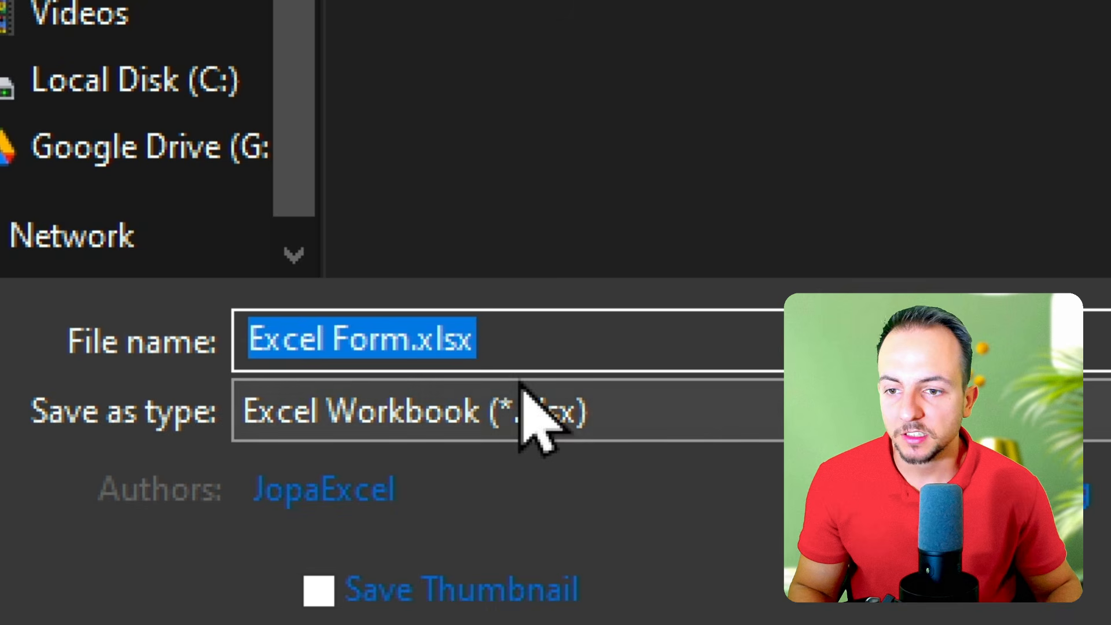
pyautogui.click(530, 408)
pyautogui.click(604, 508)
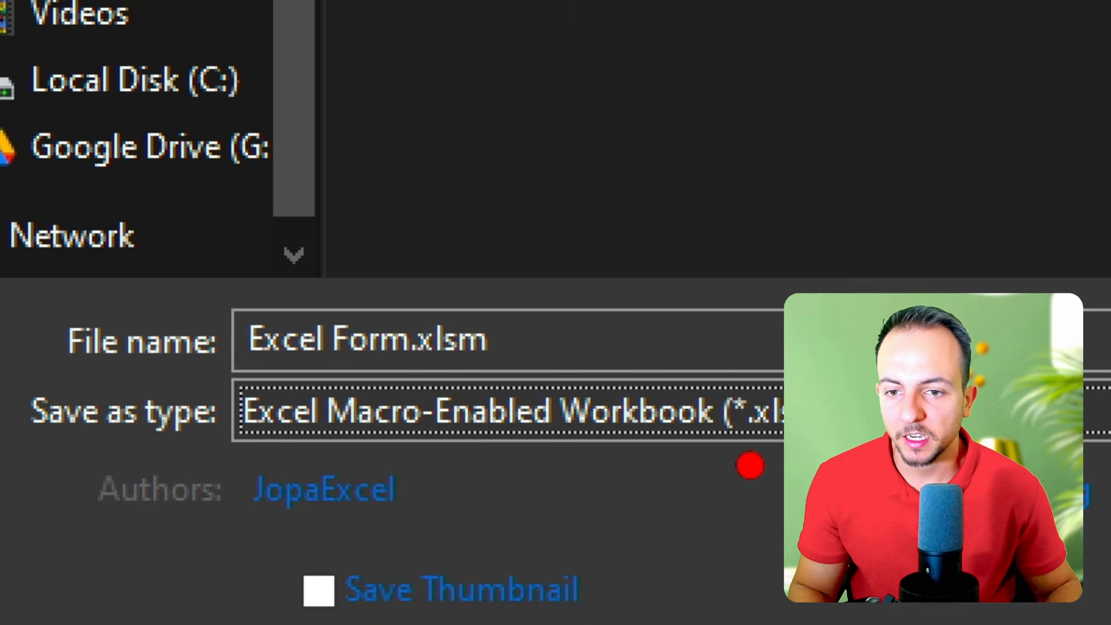
pyautogui.moveTo(749, 462); pyautogui.dragTo(703, 466)
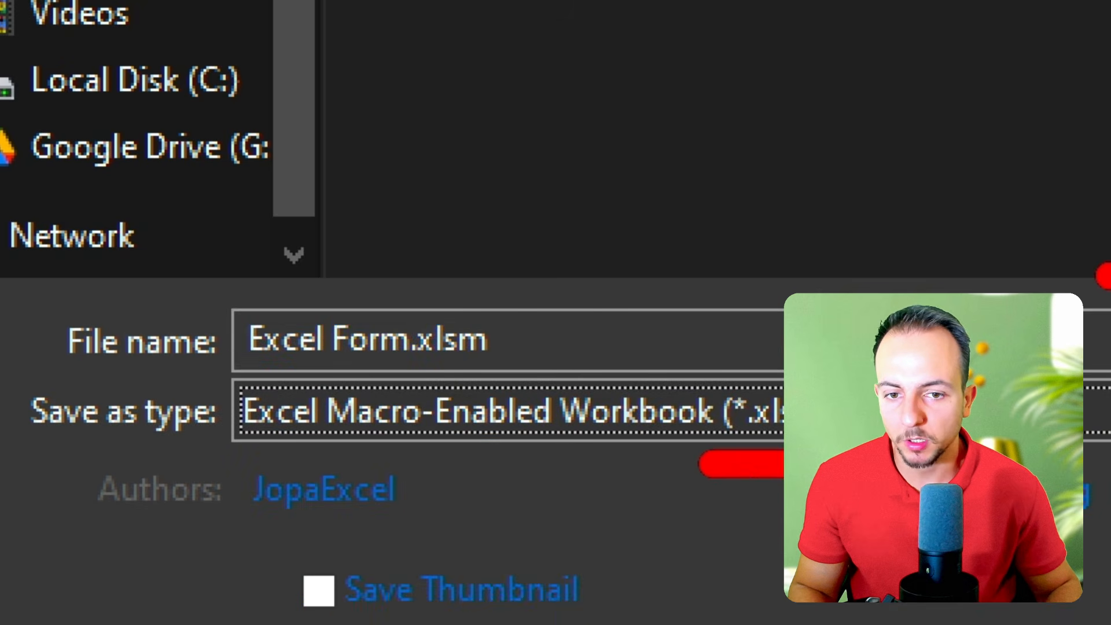